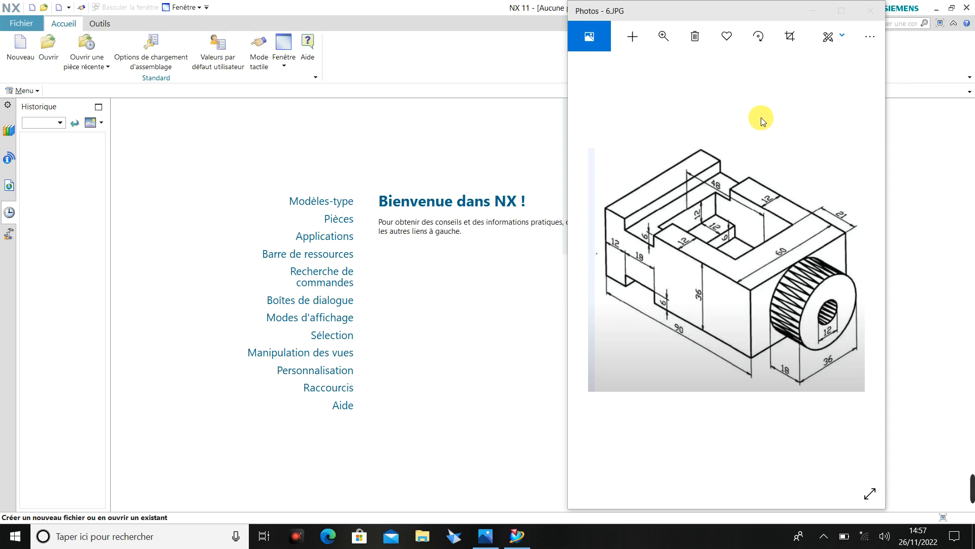
Create the millimetre model part model1.prt and start a sketch on the XY plane.
left_click(23, 60)
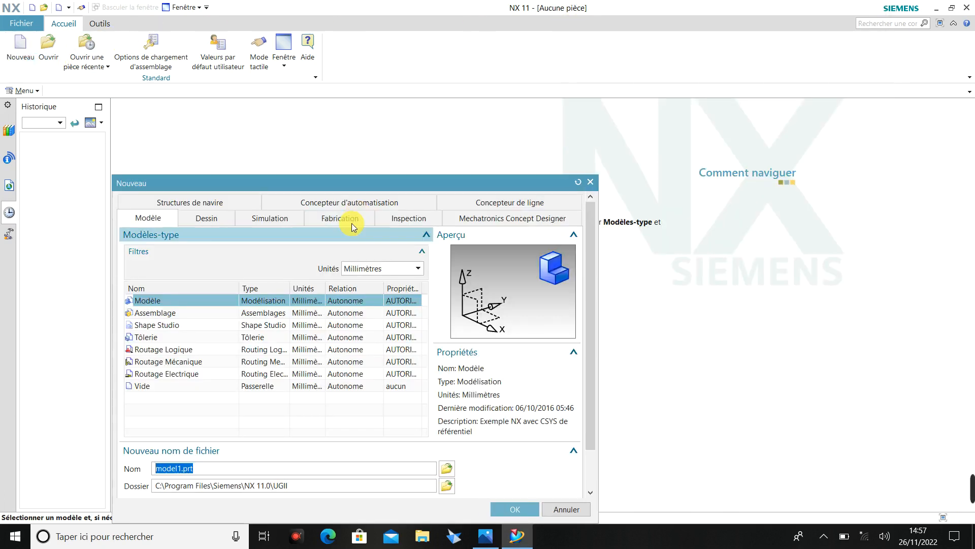
left_click(513, 509)
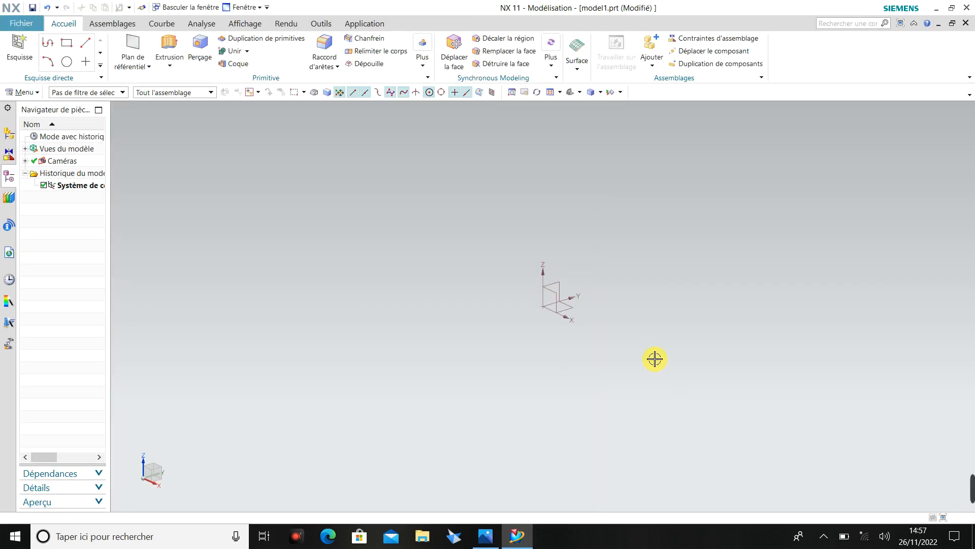
left_click(20, 50)
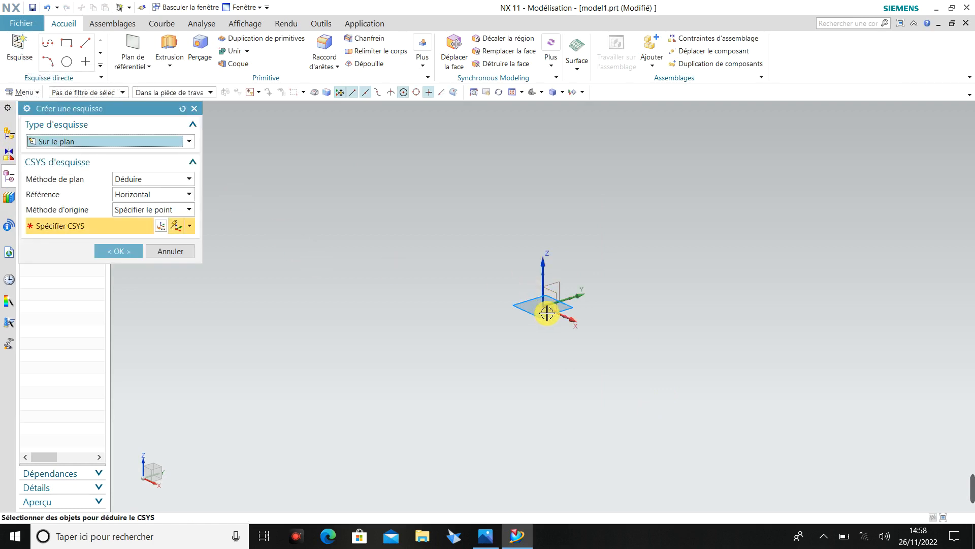
left_click(121, 250)
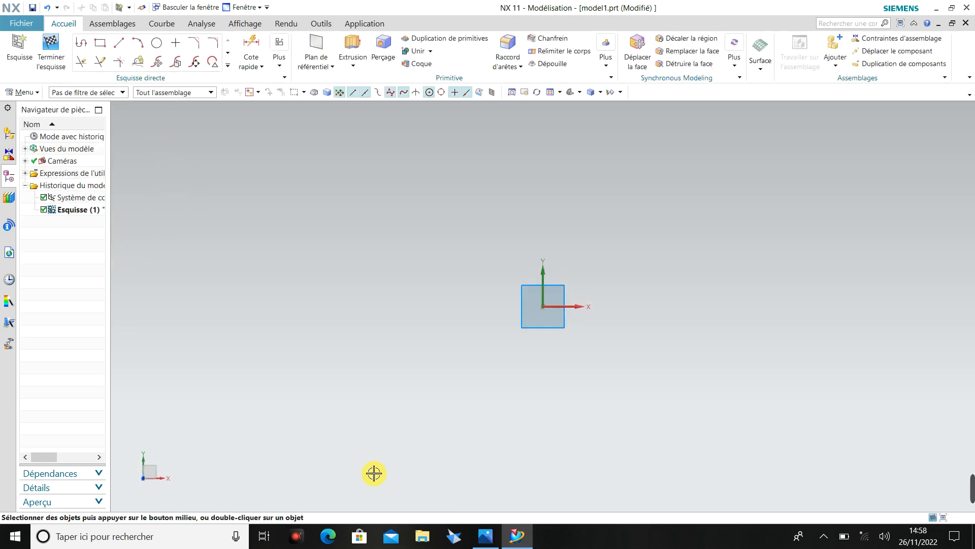
Sketch an open stepped line profile below the origin: about 35 mm right, 15 mm up, 43 mm right, 15 mm down and 42 mm right.
left_click(485, 539)
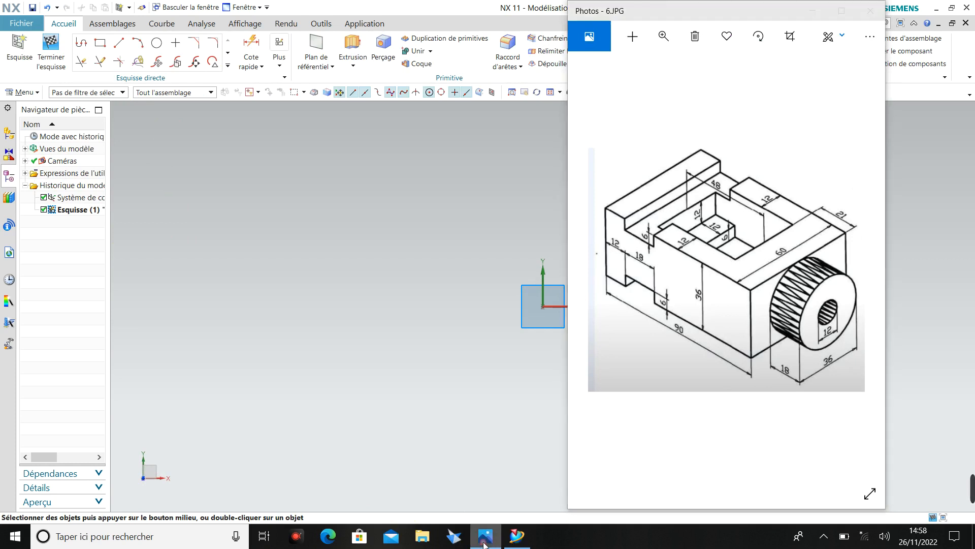
left_click(484, 542)
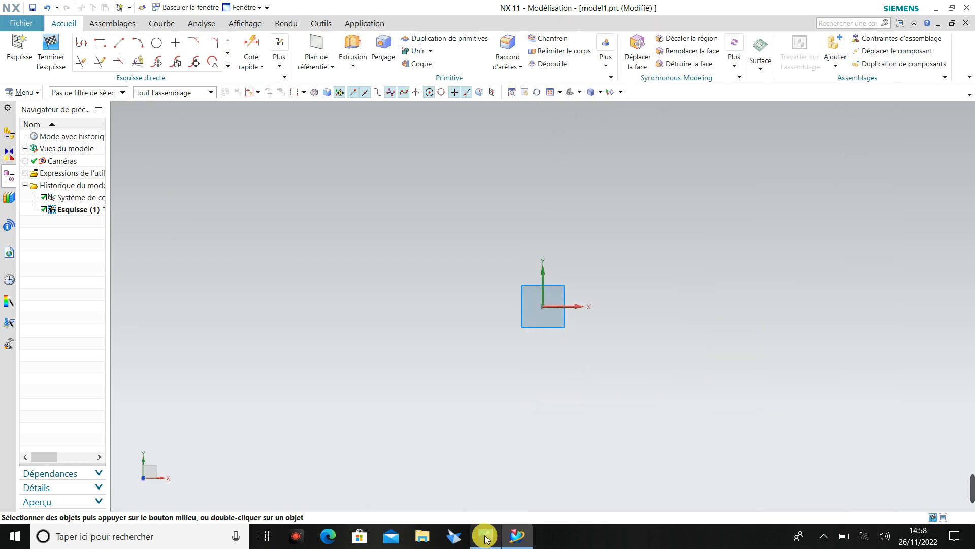
left_click(128, 47)
left_click(291, 417)
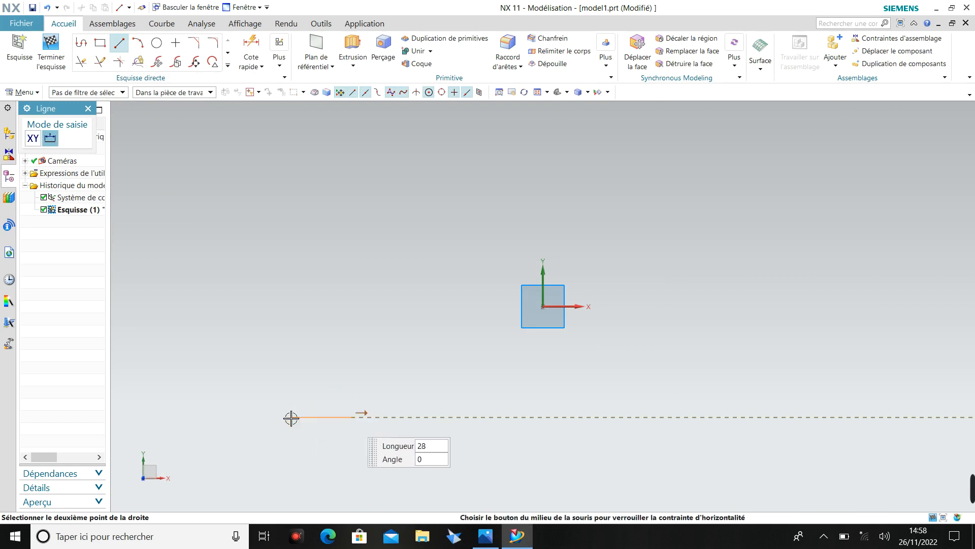
left_click(373, 421)
left_click(374, 416)
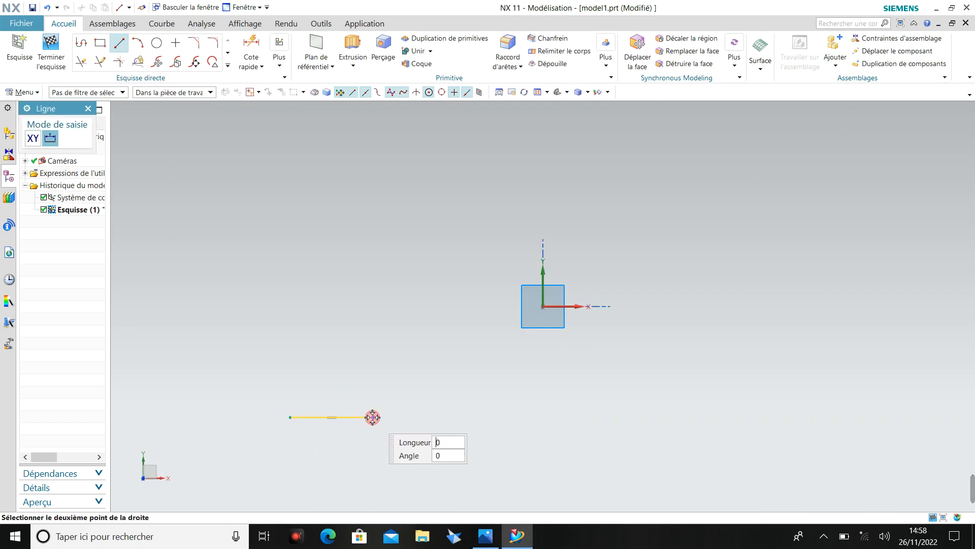
left_click(375, 383)
left_click(375, 383)
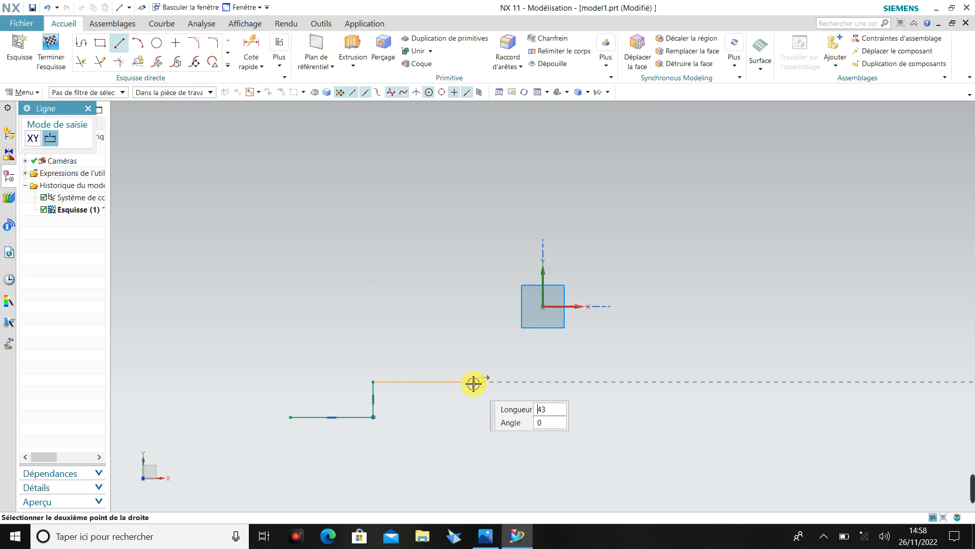
left_click(477, 383)
left_click(476, 383)
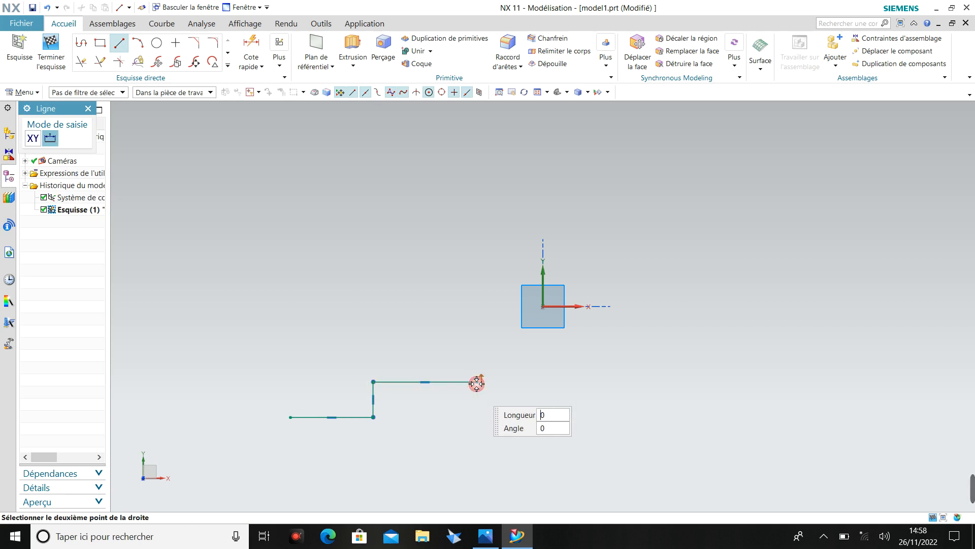
left_click(476, 417)
left_click(476, 417)
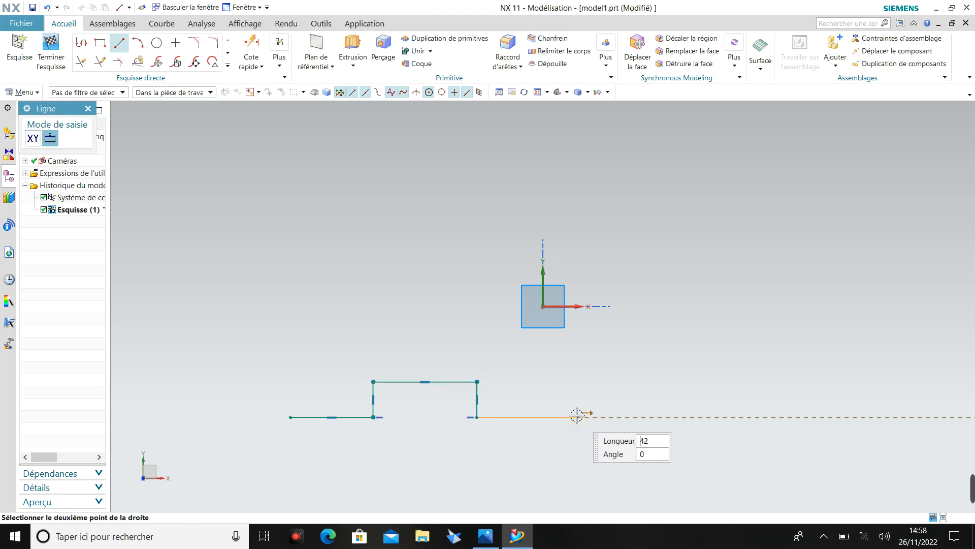
left_click(576, 417)
key("Escape")
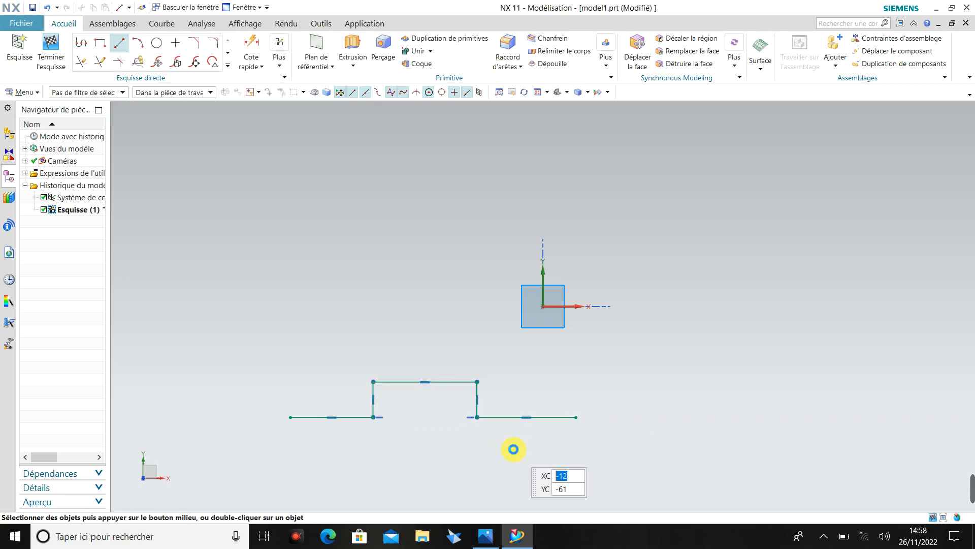
Check the reference drawing and dimension the profile's left lower horizontal line to 12 mm.
left_click(488, 540)
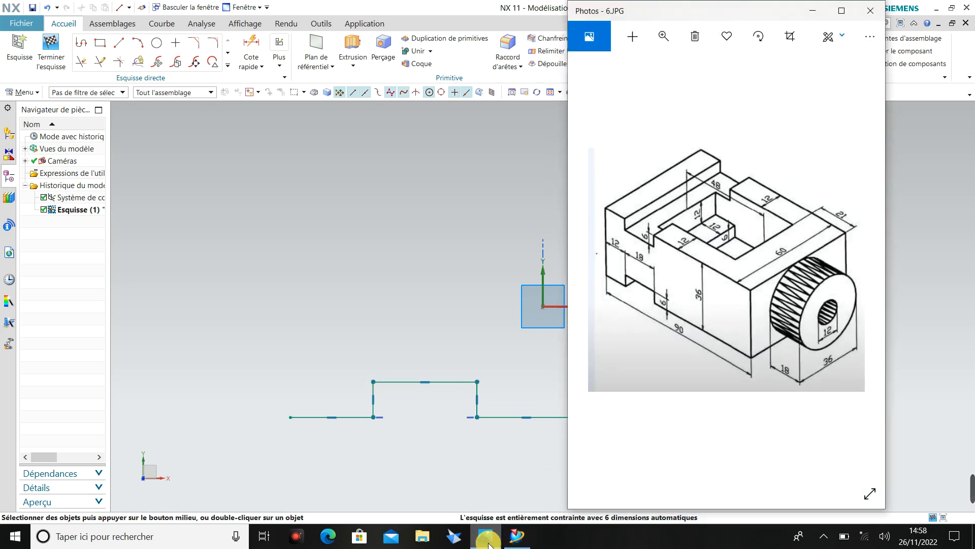
left_click(487, 543)
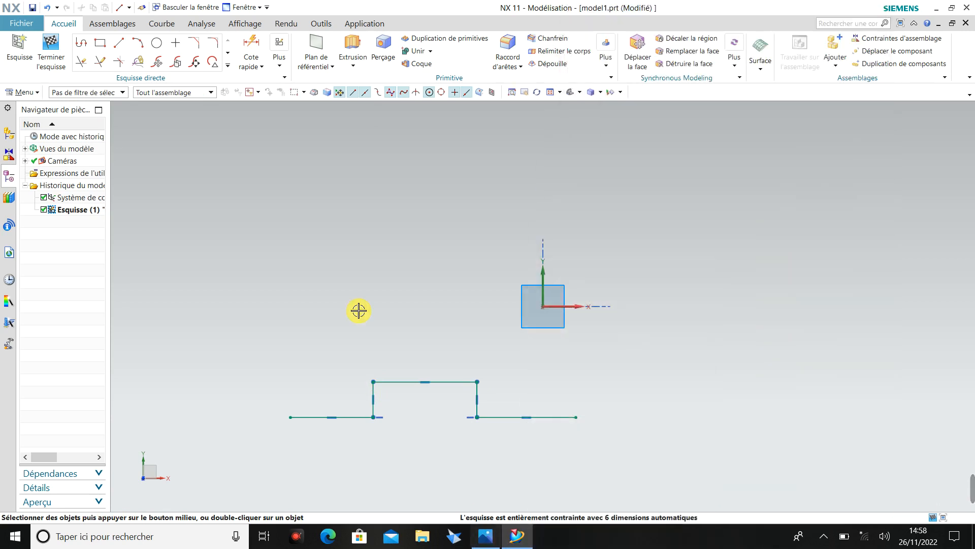
left_click(252, 41)
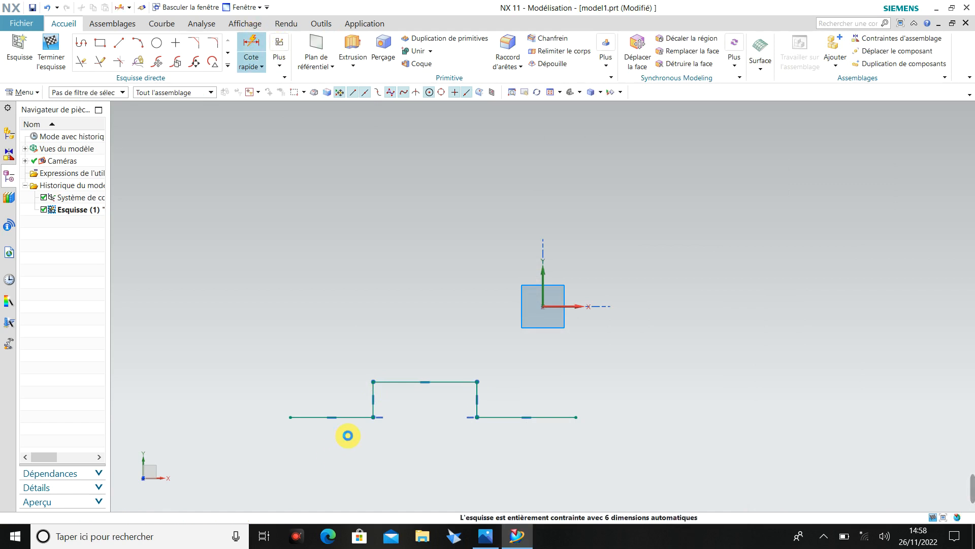
left_click(348, 417)
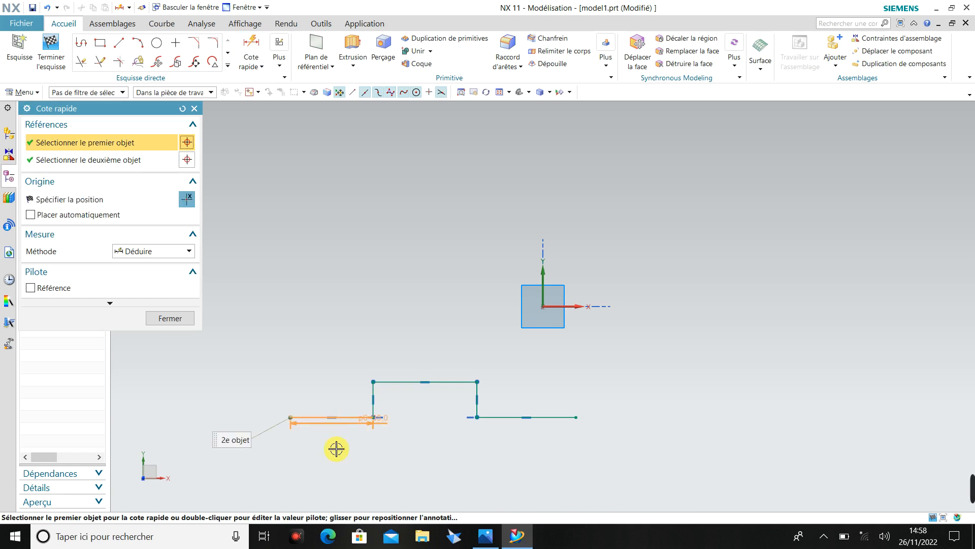
left_click(335, 466)
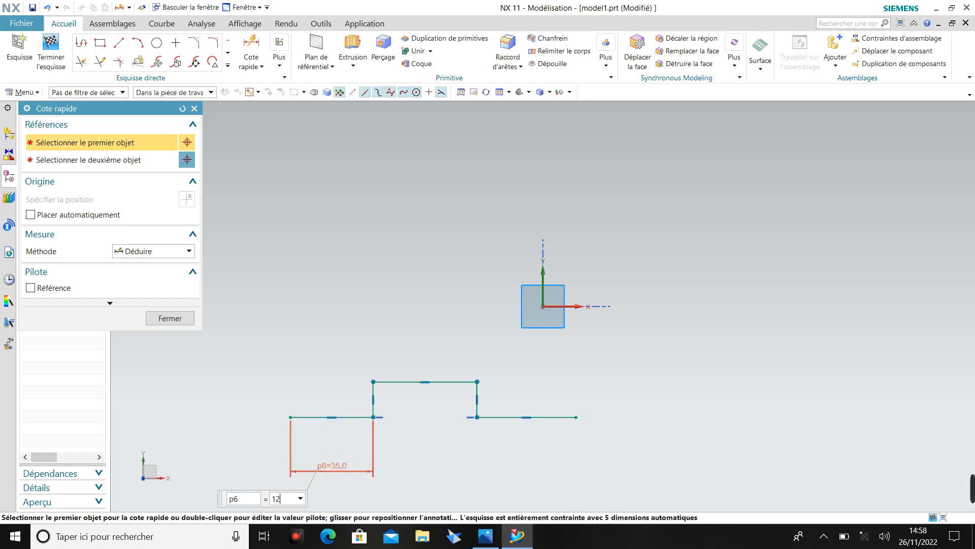
type("12")
key("Return")
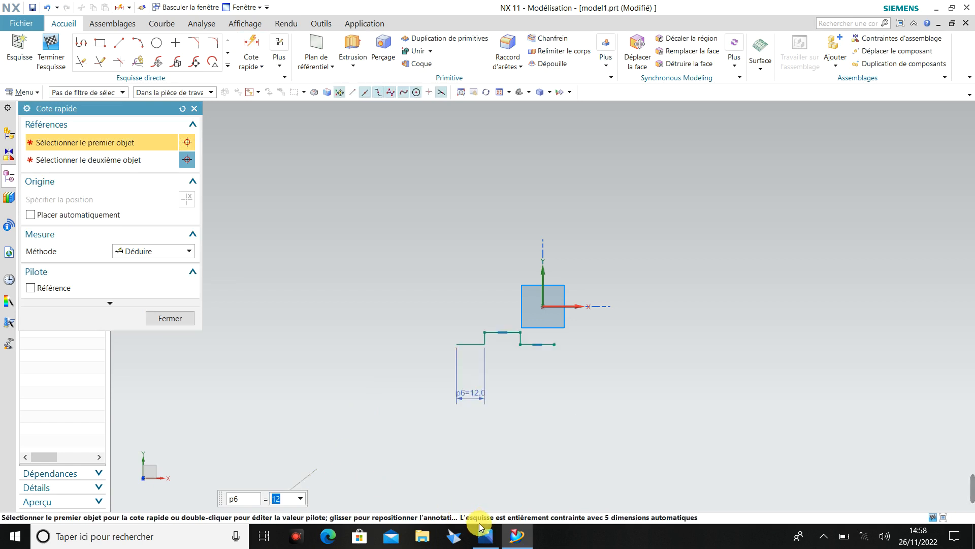
Dimension the raised middle horizontal line of the profile to 18 mm, following the reference drawing.
left_click(488, 537)
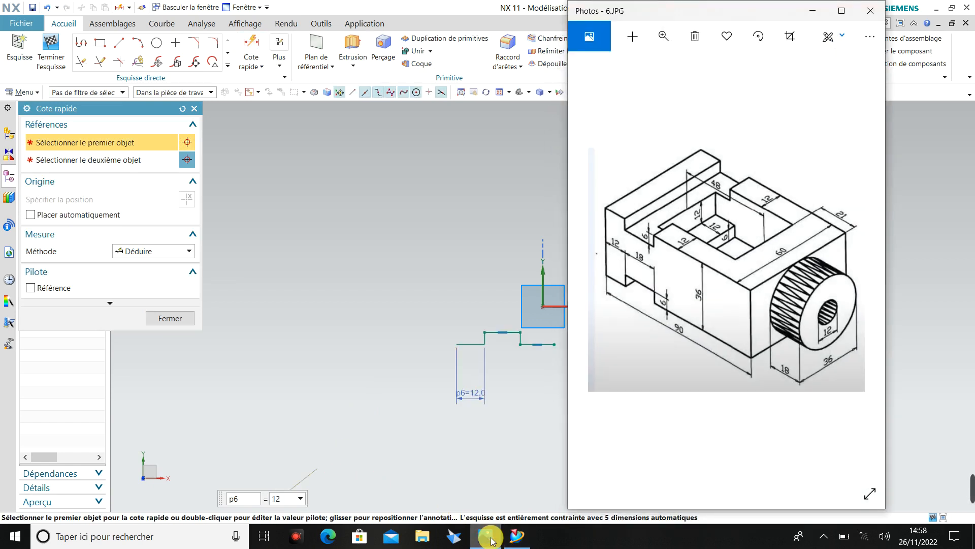
left_click(488, 537)
scroll(533, 313, "up", 2)
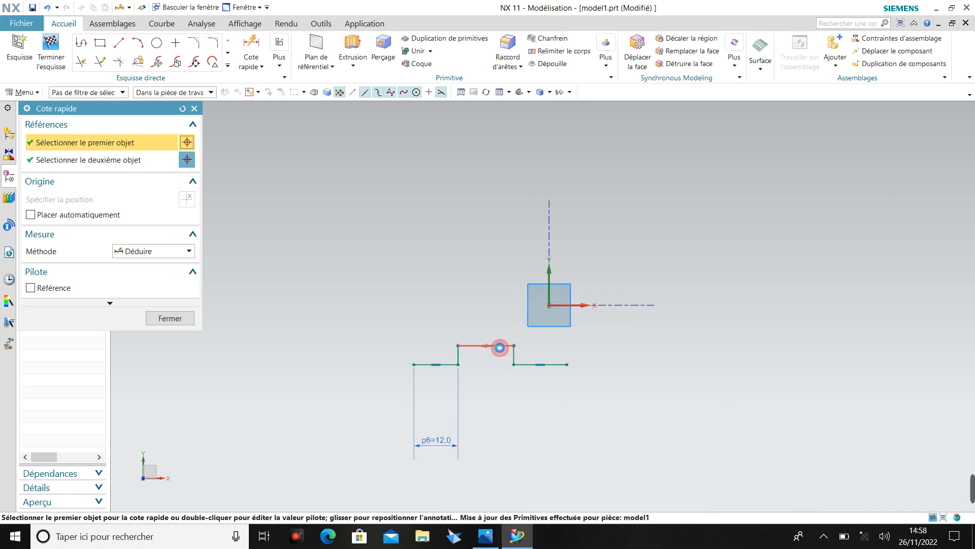
left_click(498, 346)
left_click(488, 436)
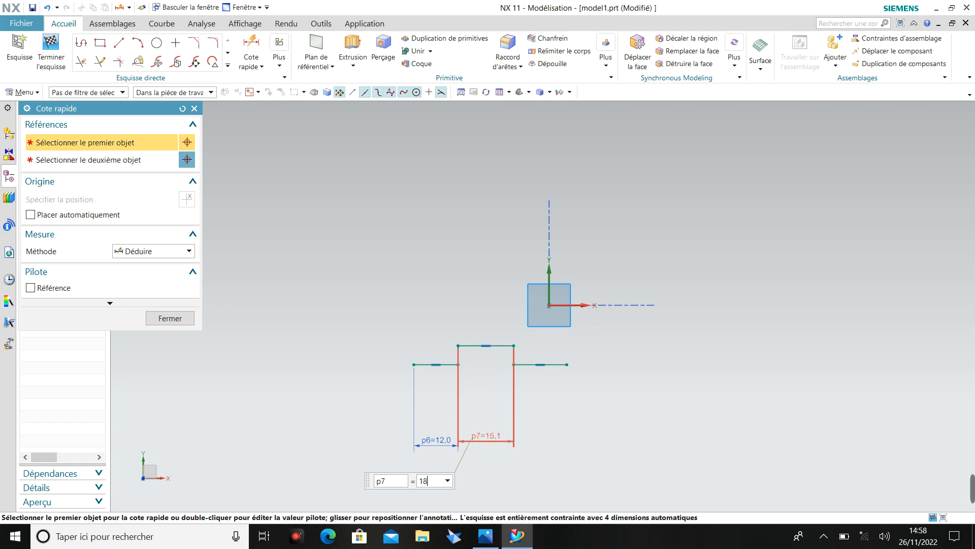
key("Return")
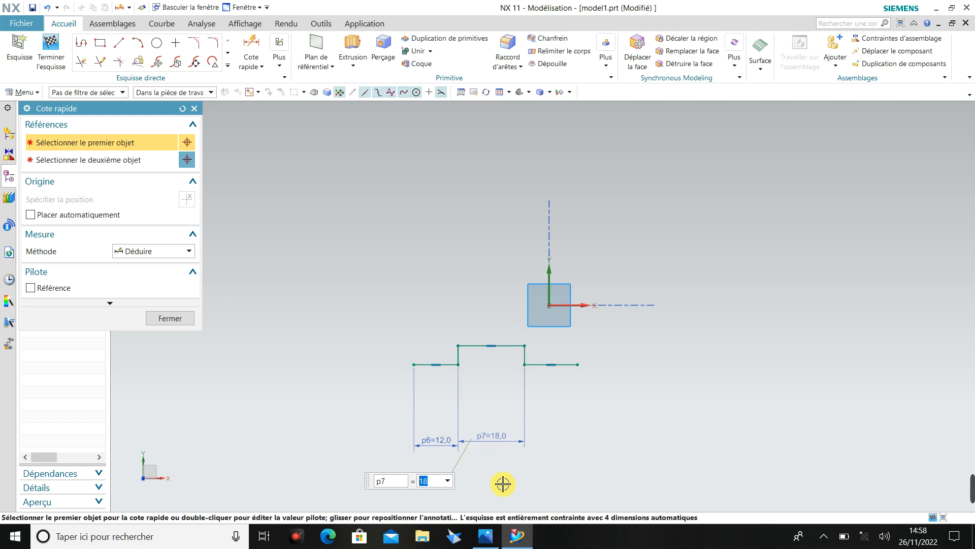
key("Escape")
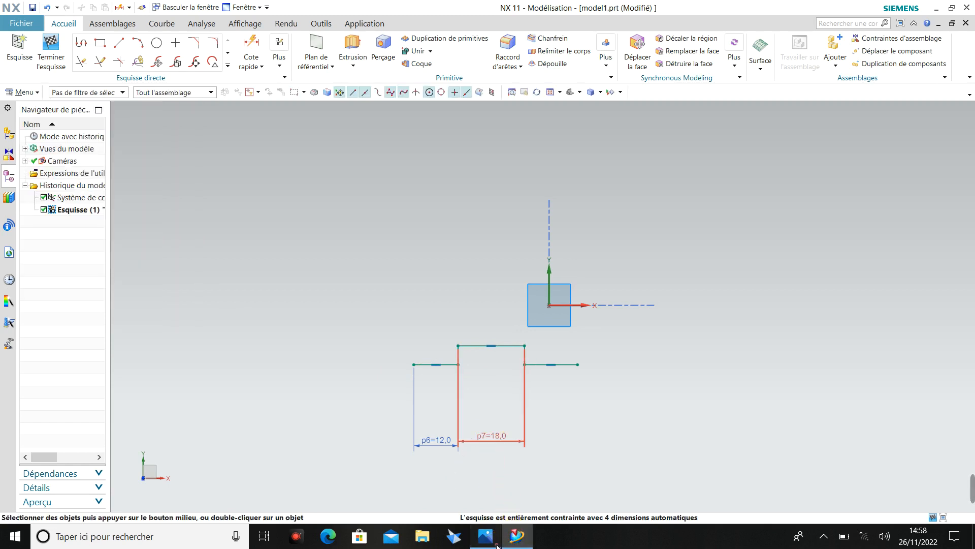
Check the reference drawing and dimension the profile's left vertical line to 6 mm.
left_click(497, 545)
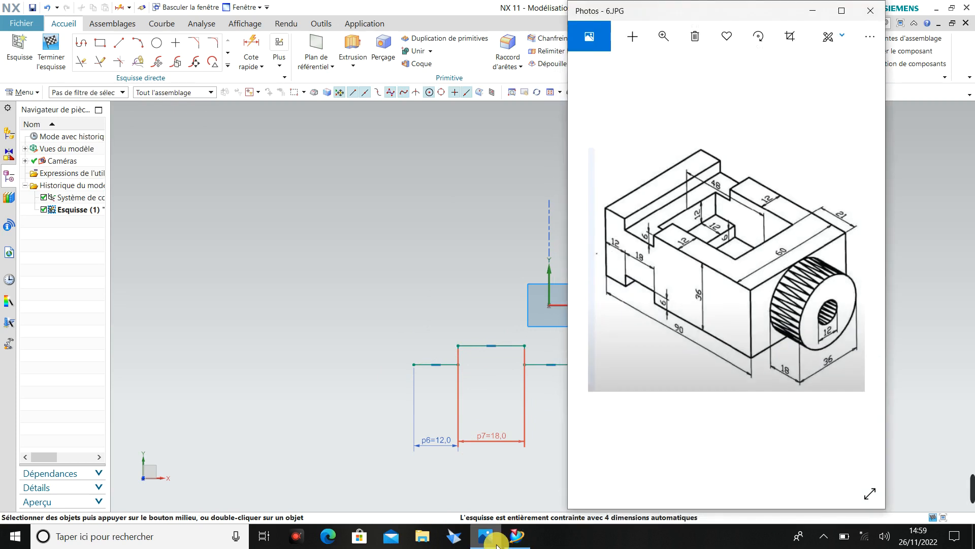
left_click(497, 545)
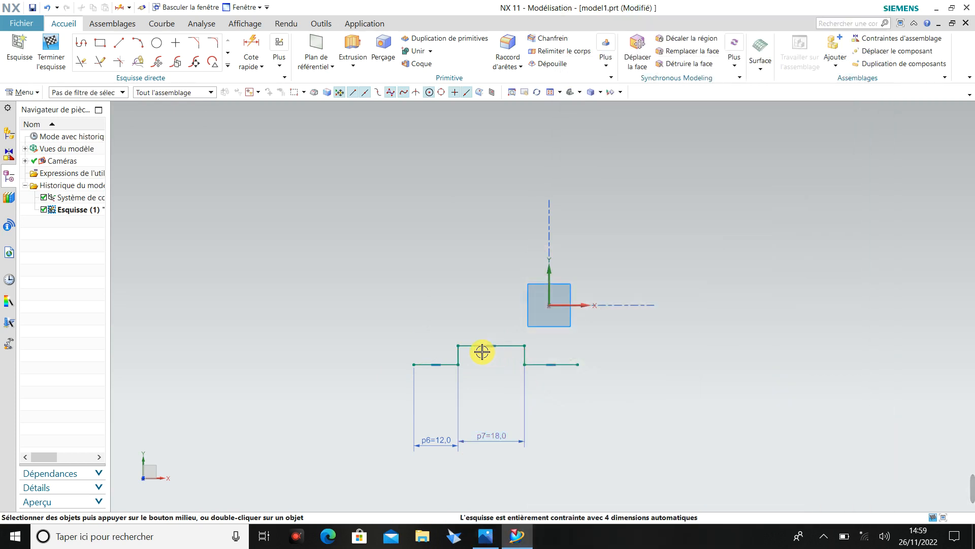
scroll(473, 353, "up", 5)
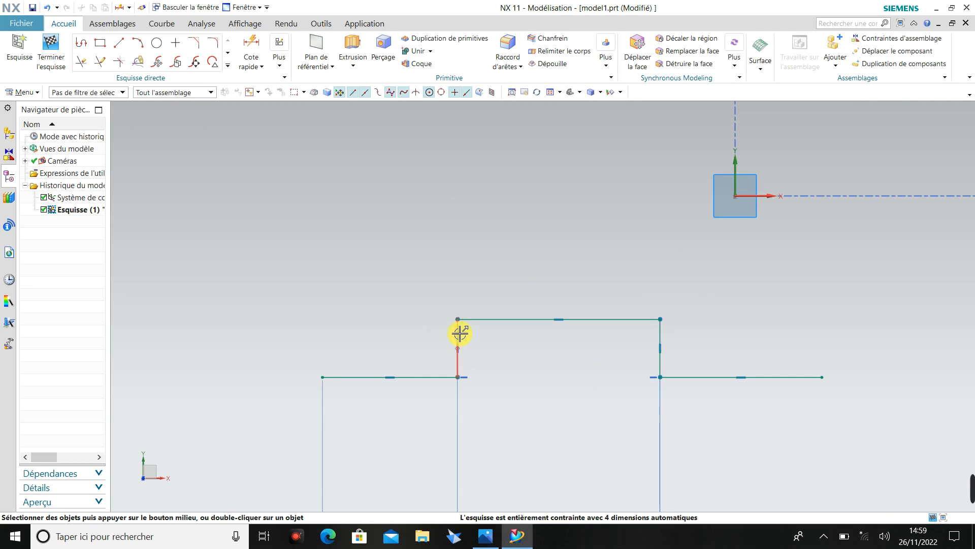
left_click(458, 335)
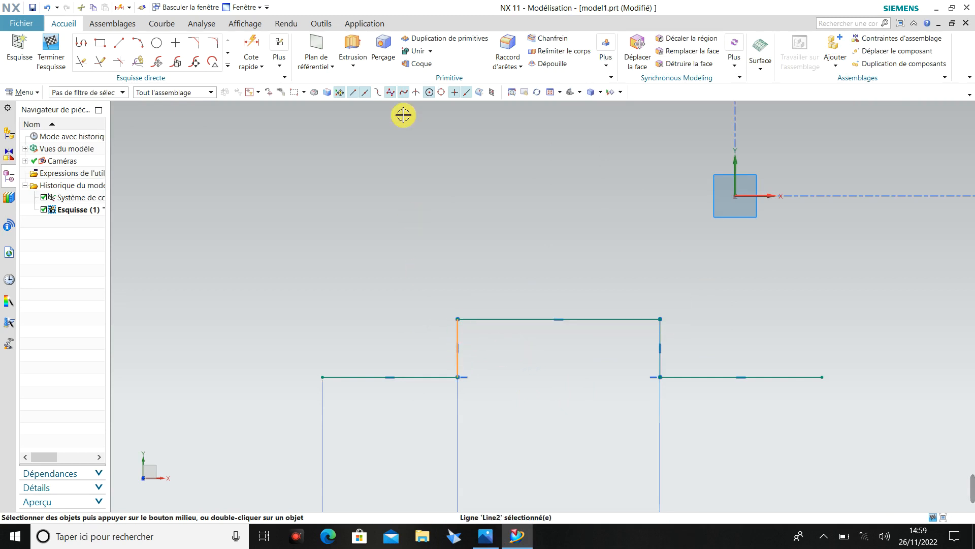
left_click(251, 46)
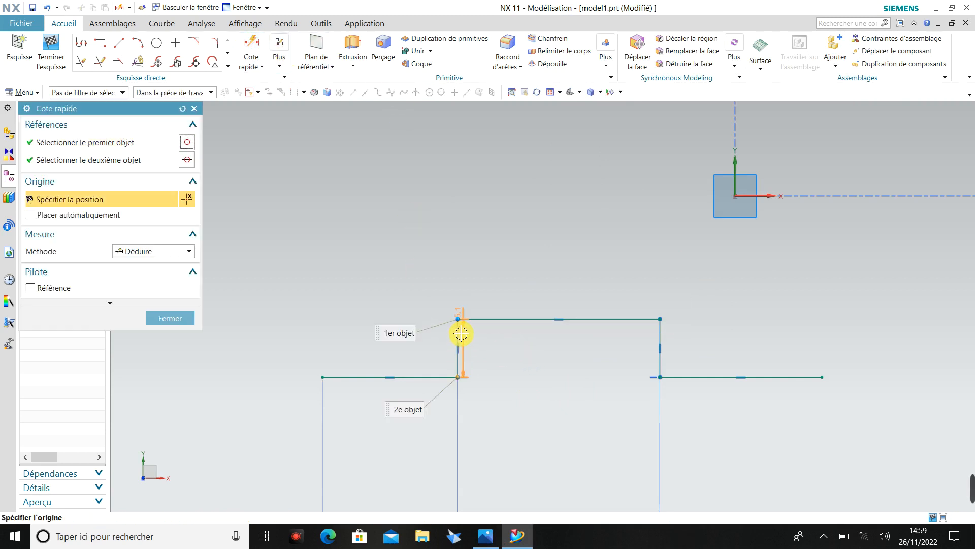
left_click(486, 349)
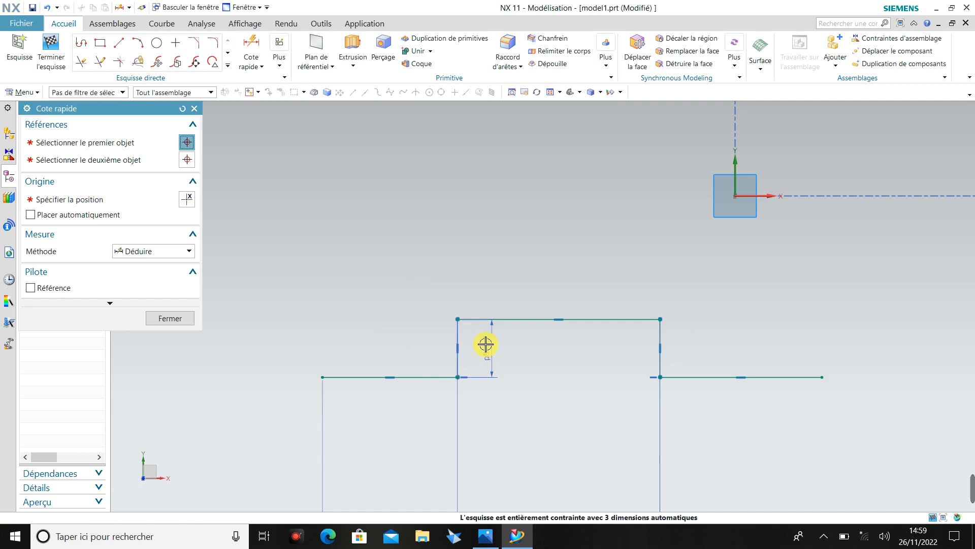
type("20")
key("Return")
left_click(485, 344)
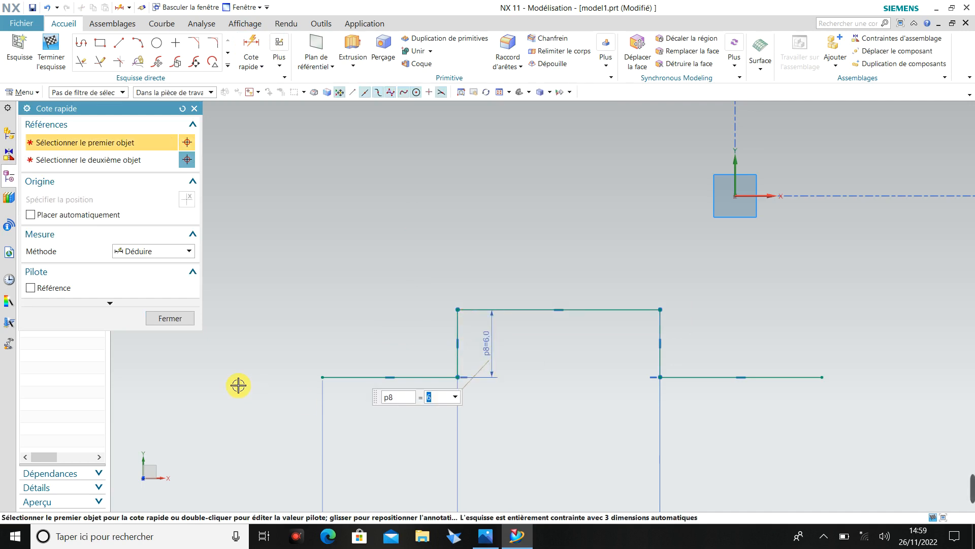
left_click(185, 324)
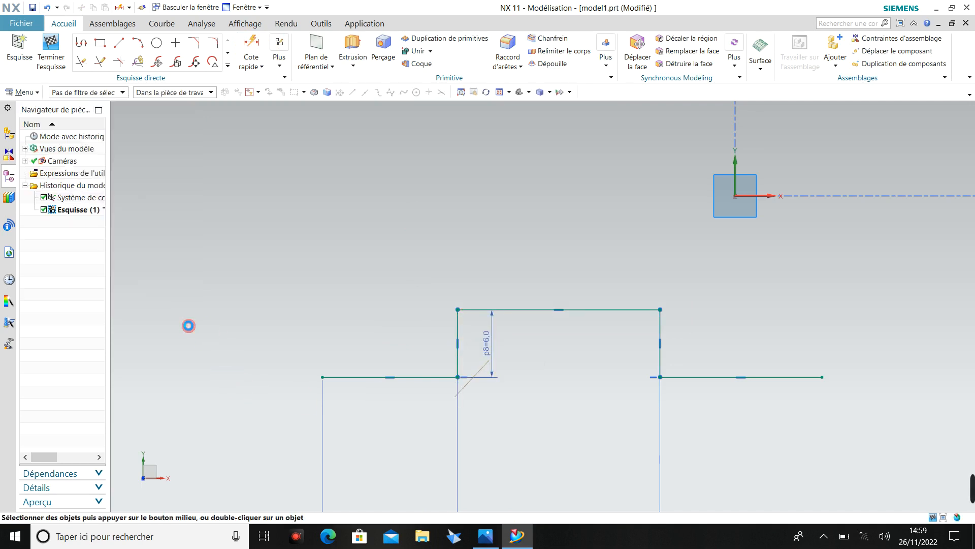
Dimension the overall horizontal distance between the profile's left and right endpoints to 90 mm.
left_click(260, 47)
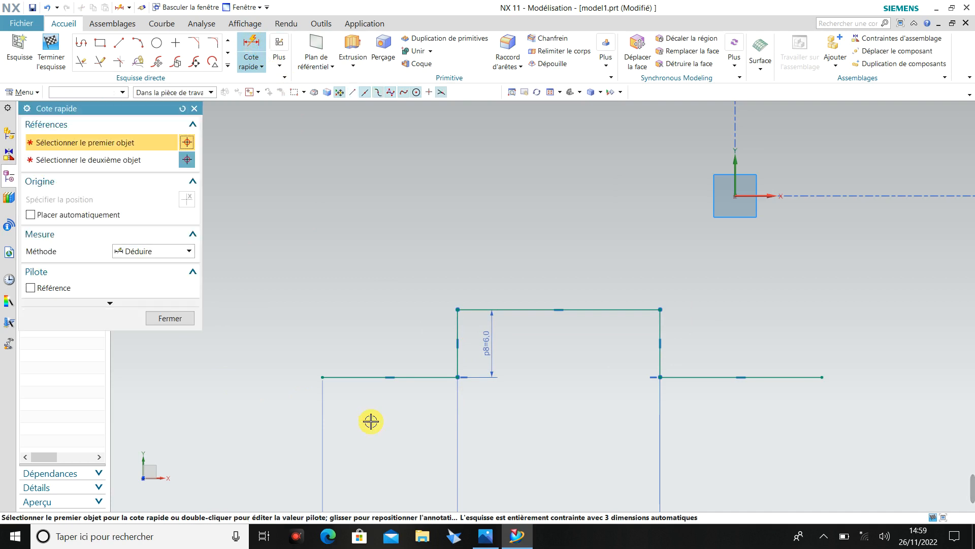
left_click(320, 377)
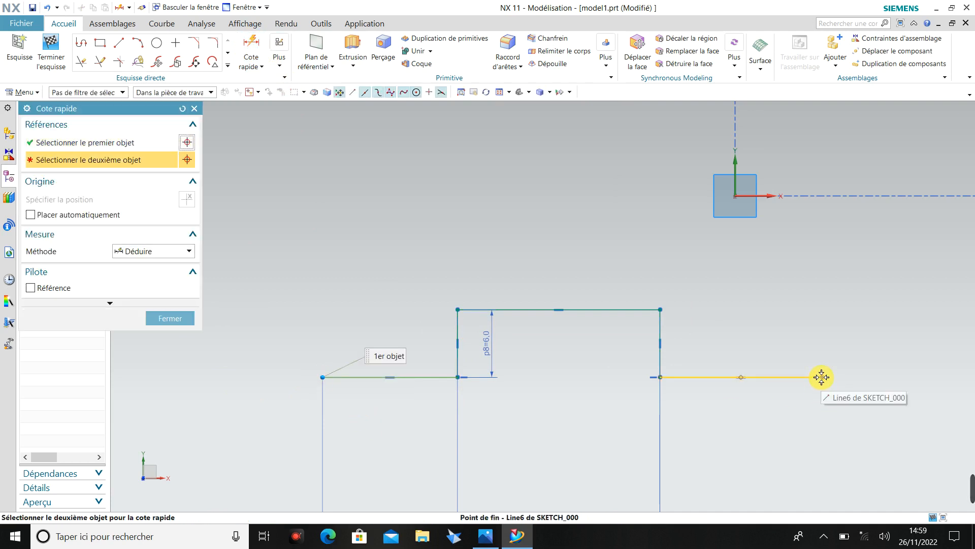
left_click(819, 378)
scroll(662, 429, "down", 5)
scroll(647, 430, "up", 8)
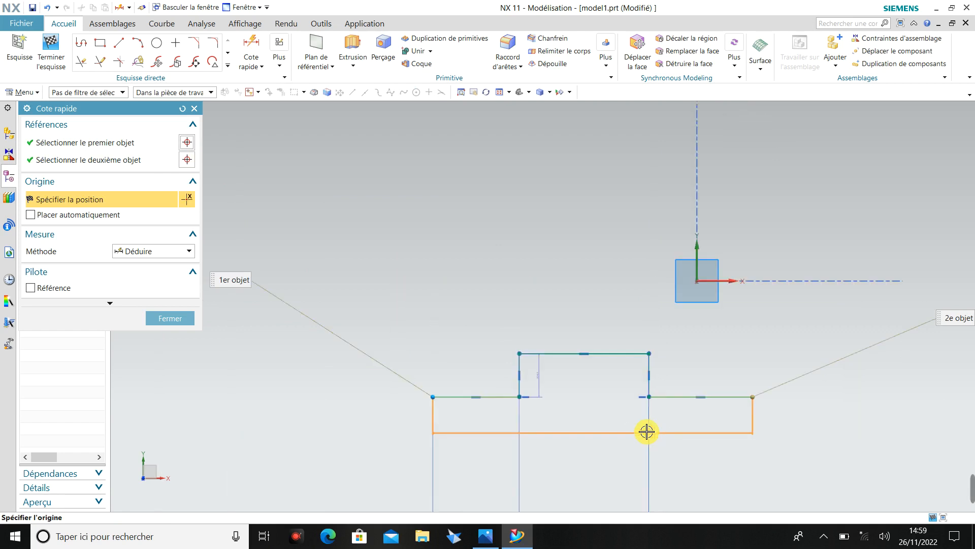
scroll(630, 496, "down", 4)
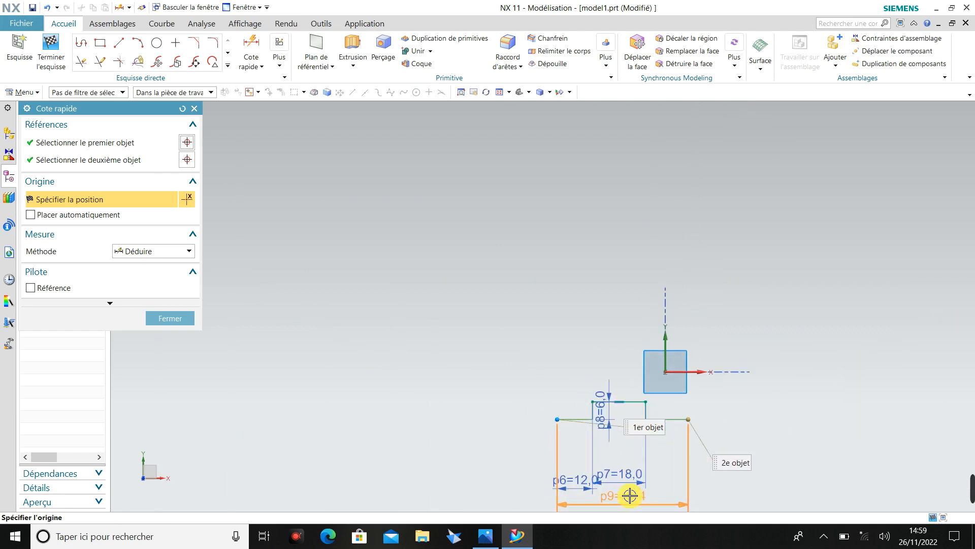
left_click(630, 494)
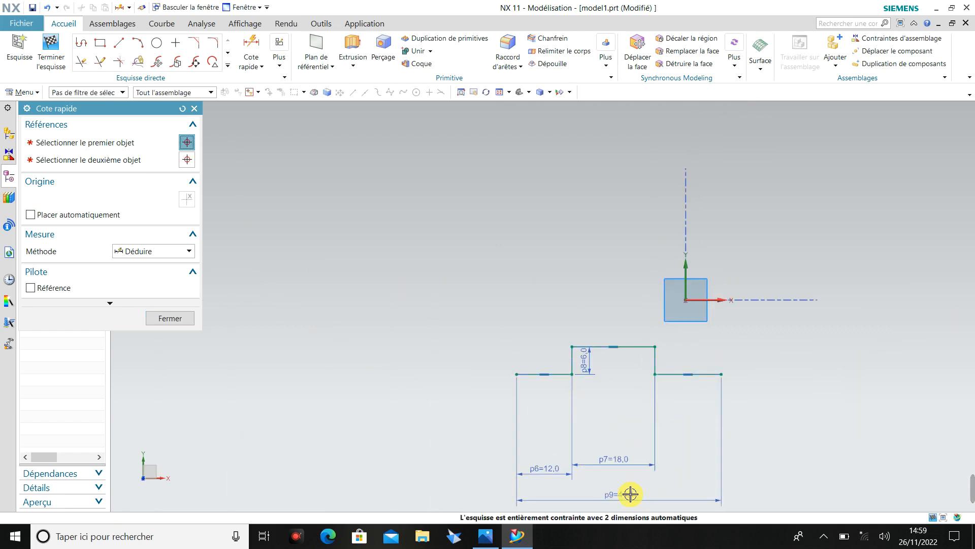
type("90")
key("Return")
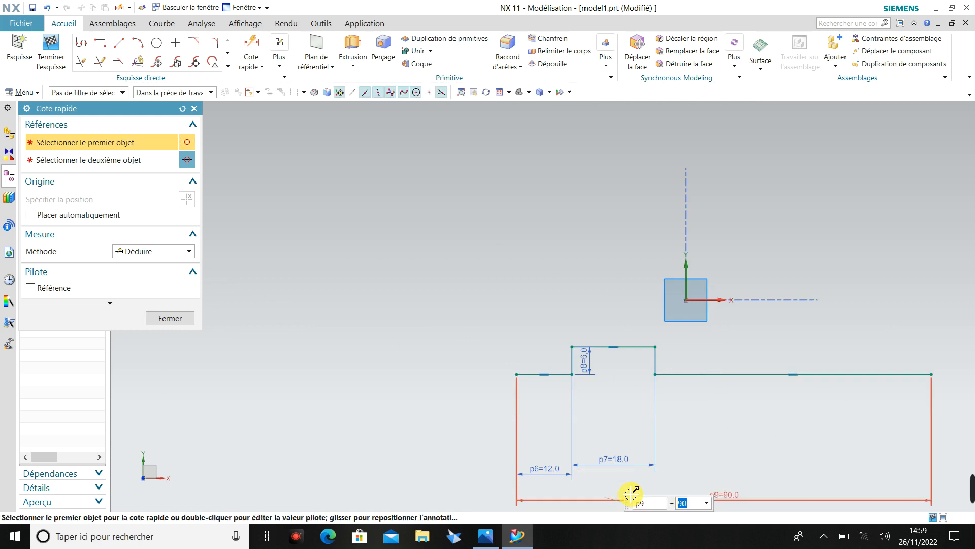
Try to dimension the height of the raised section's right vertical line, and delete that extra dimension.
left_click(251, 50)
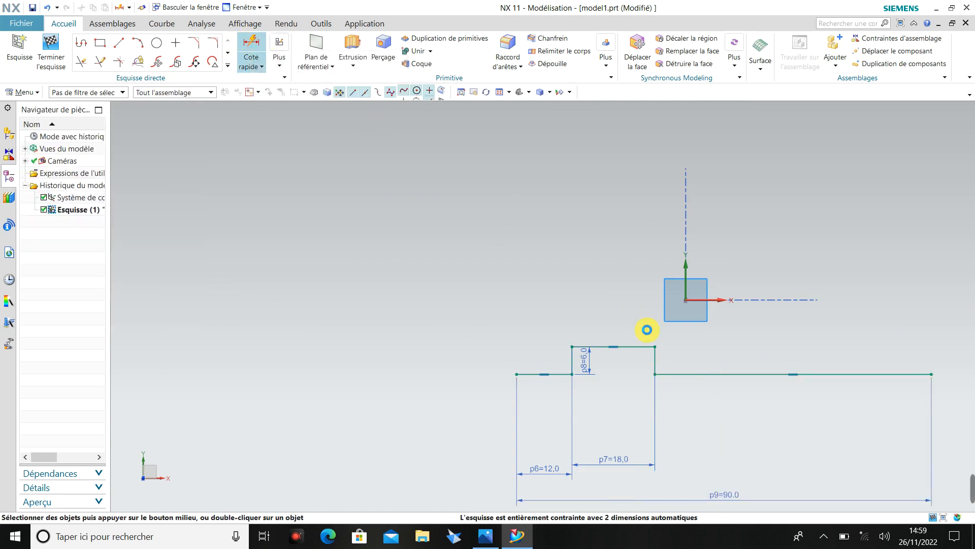
left_click(655, 356)
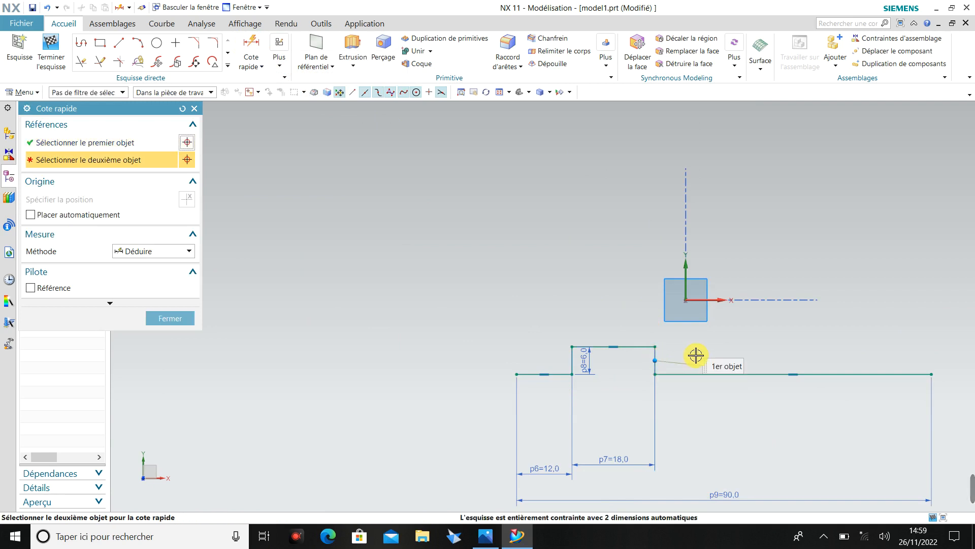
scroll(685, 352, "up", 3)
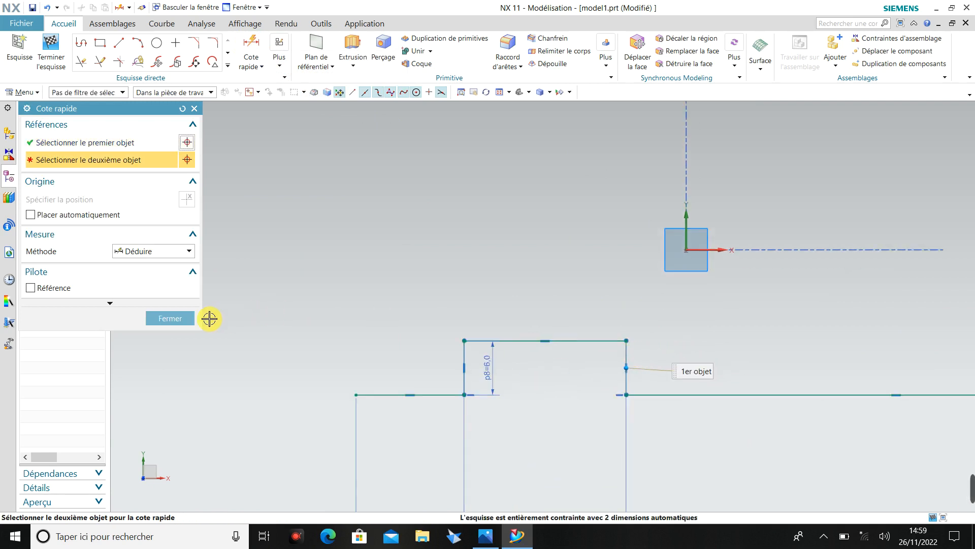
left_click(173, 318)
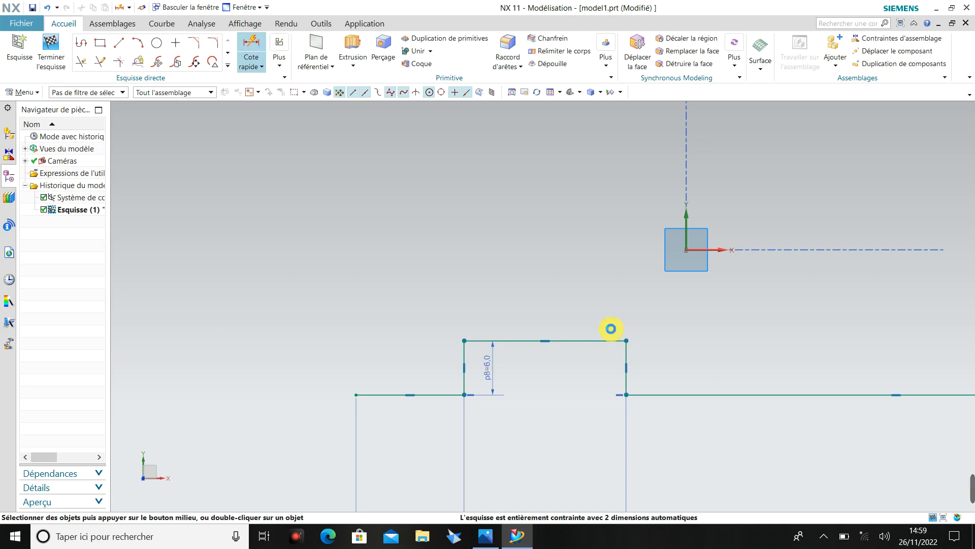
left_click(625, 350)
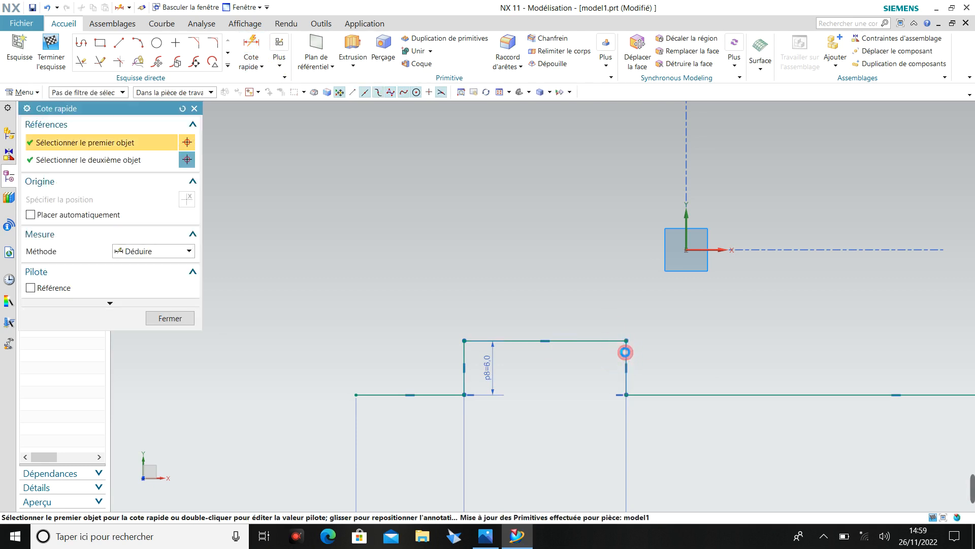
left_click(579, 373)
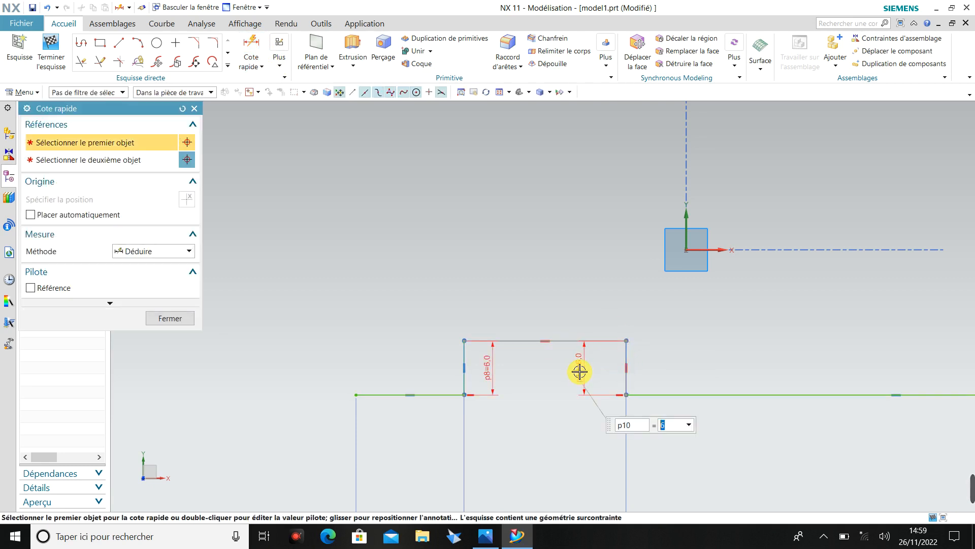
key("Escape")
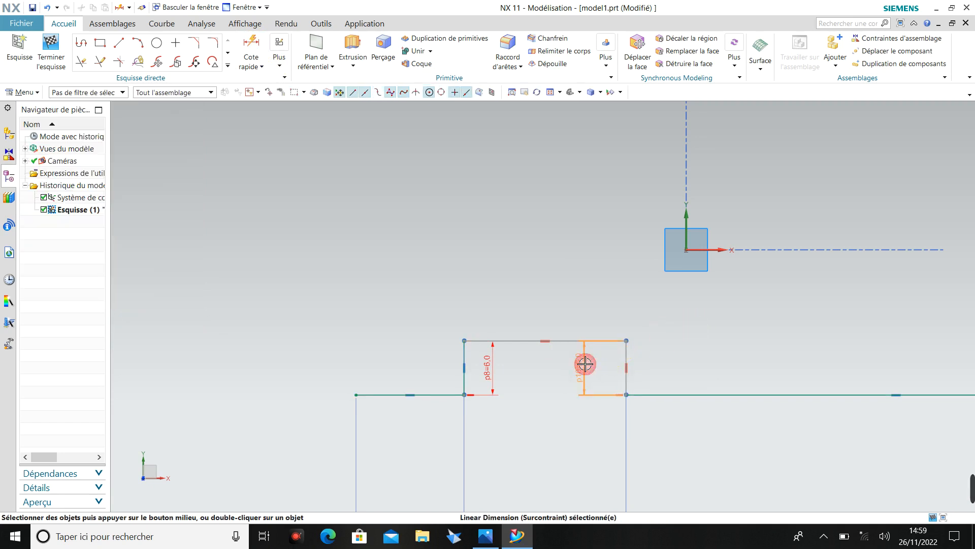
key("Delete")
scroll(586, 363, "down", 4)
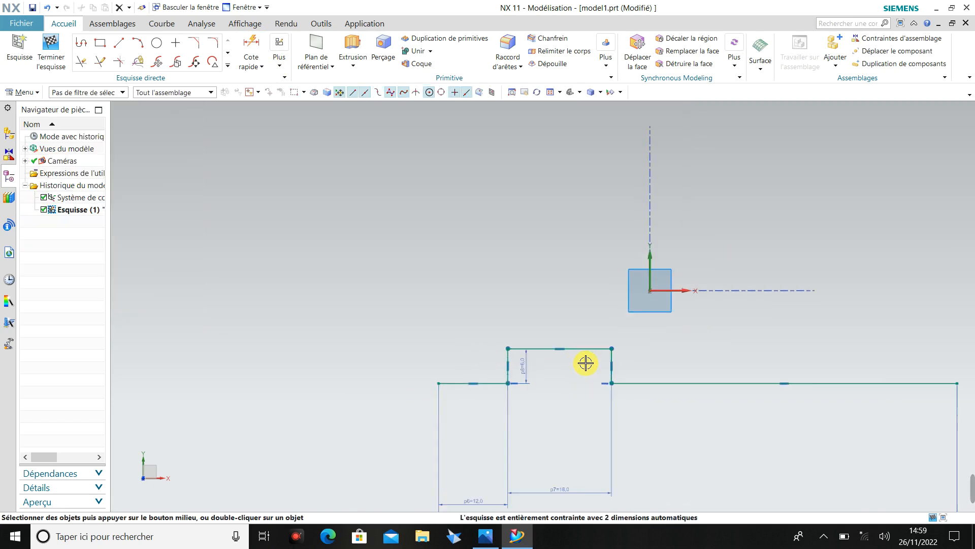
Check the reference drawing and sketch the left side about 29 mm high, a 12 mm upper edge, and a 12 mm vertical line down from its end.
left_click(493, 542)
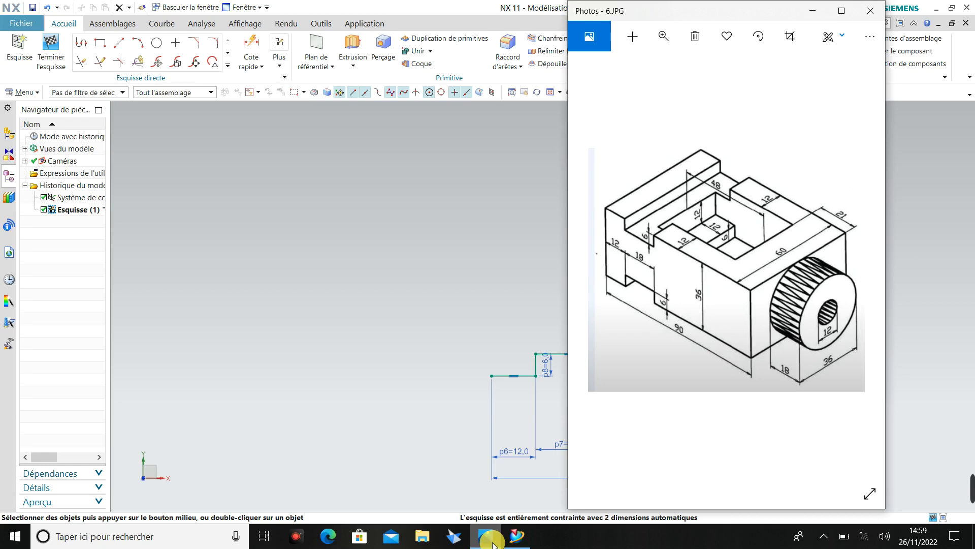
left_click(492, 540)
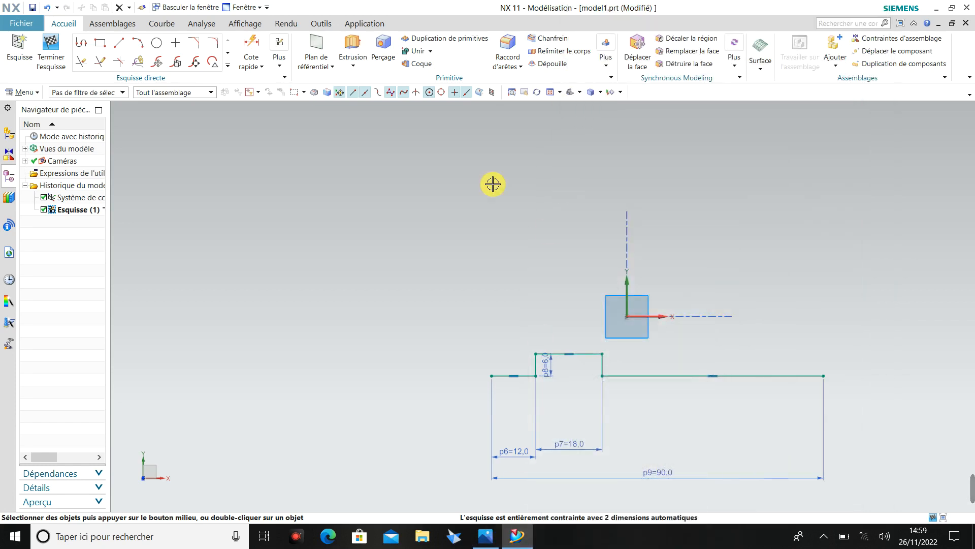
left_click(118, 43)
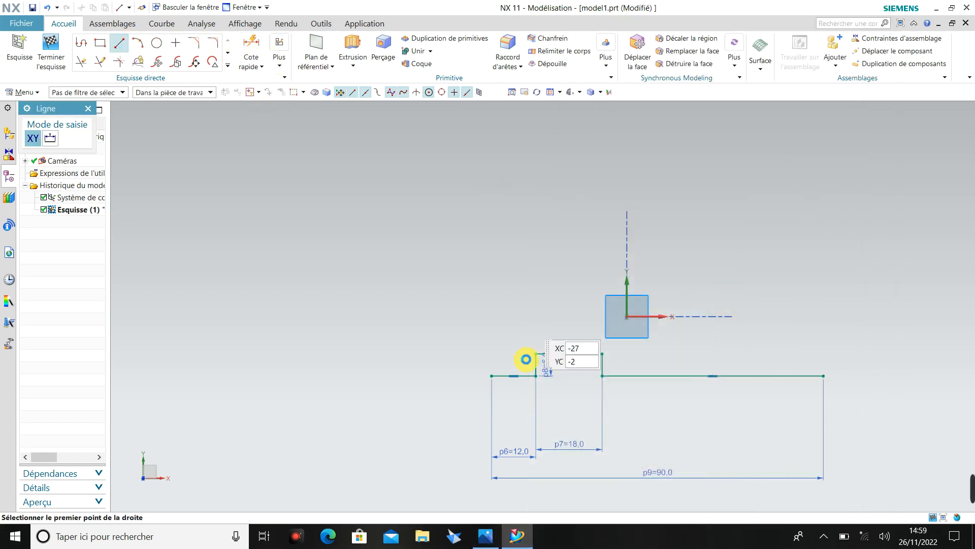
left_click(492, 375)
left_click(492, 269)
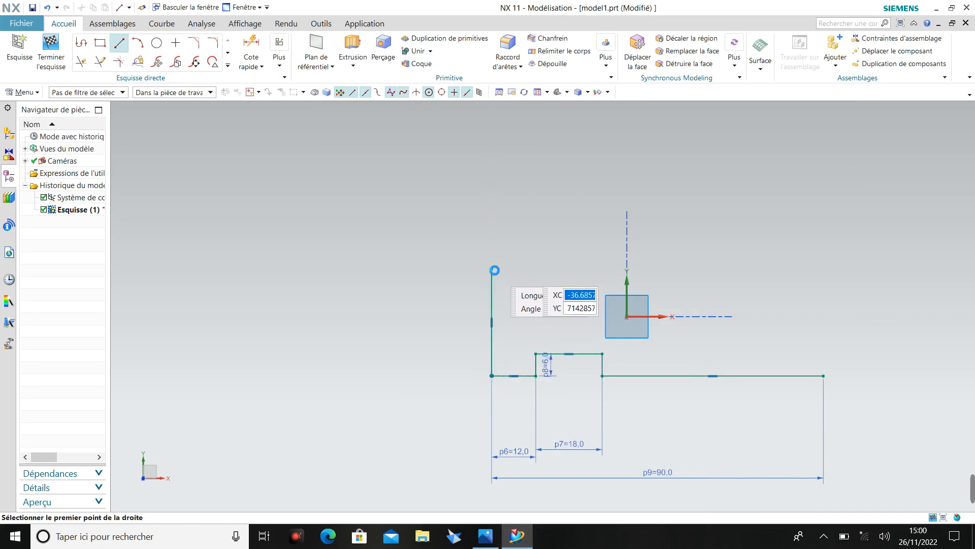
left_click(536, 268)
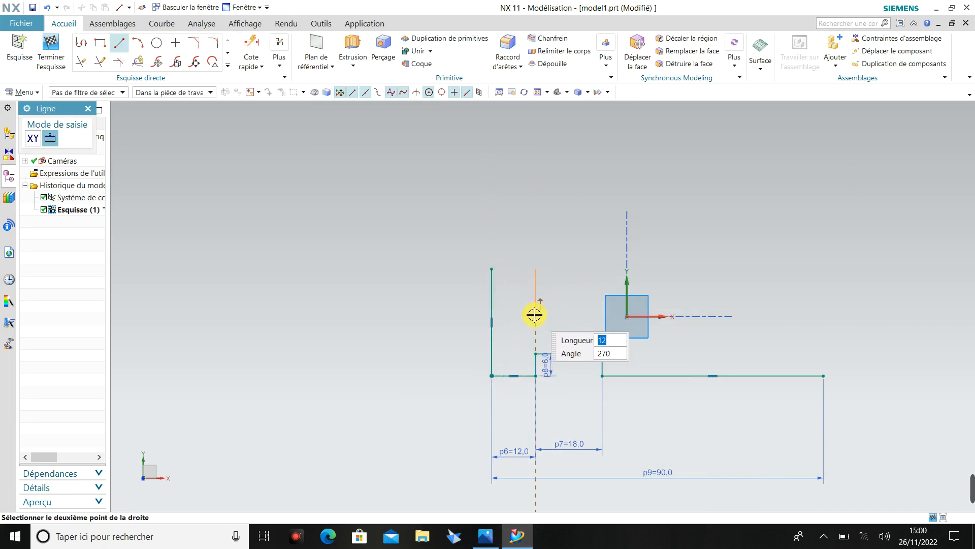
left_click(534, 314)
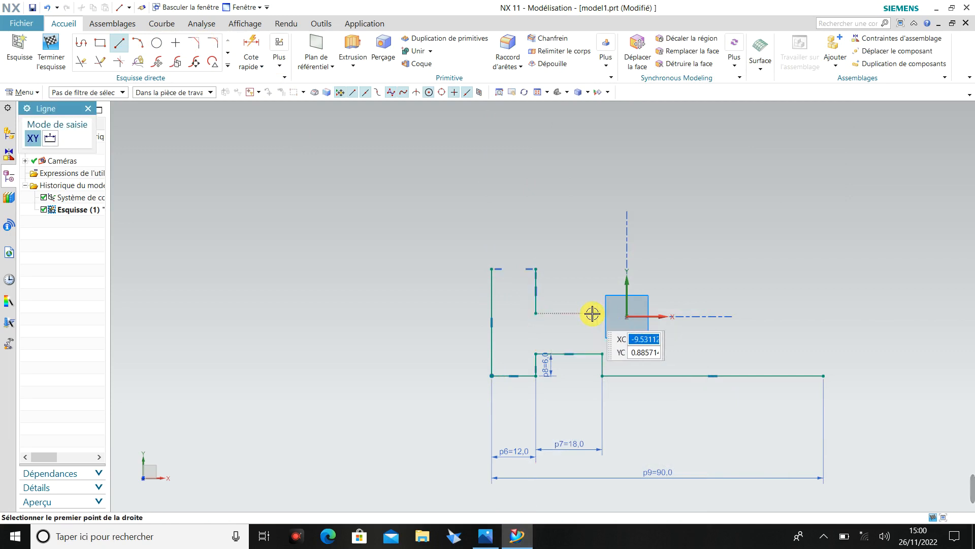
left_click(535, 268)
left_click(491, 268)
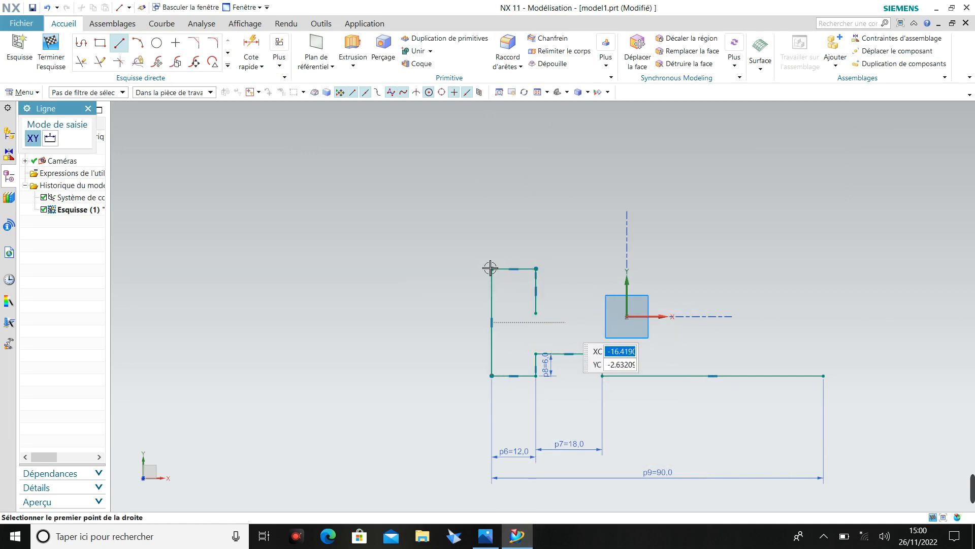
Complete the upper notch with an 18 mm floor and 12 mm right wall, and close the profile with a 60 mm upper edge and right side.
left_click(536, 313)
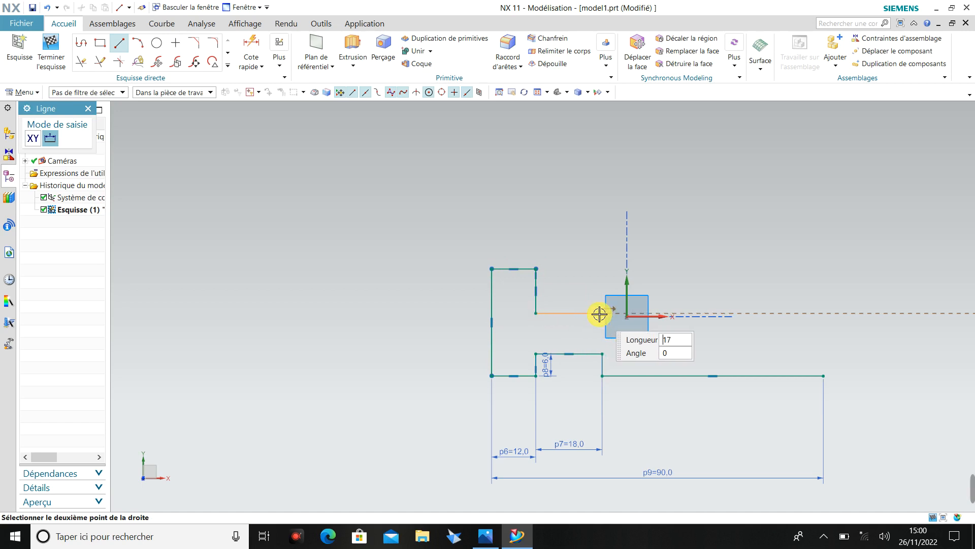
left_click(603, 313)
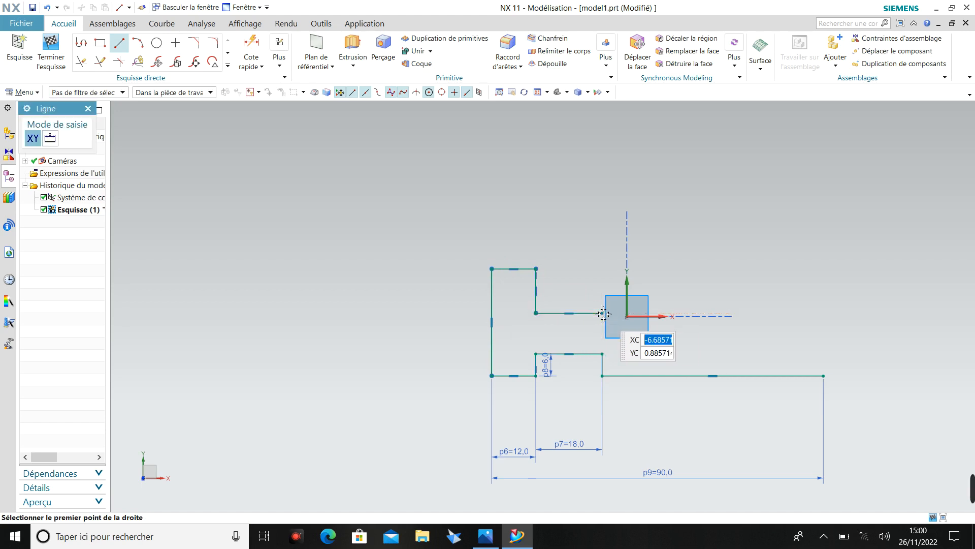
left_click(602, 313)
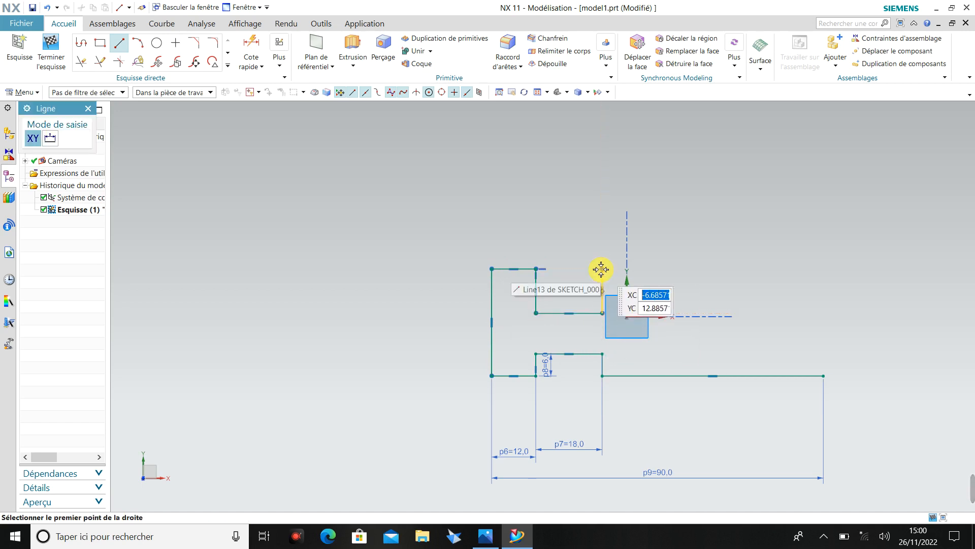
left_click(603, 269)
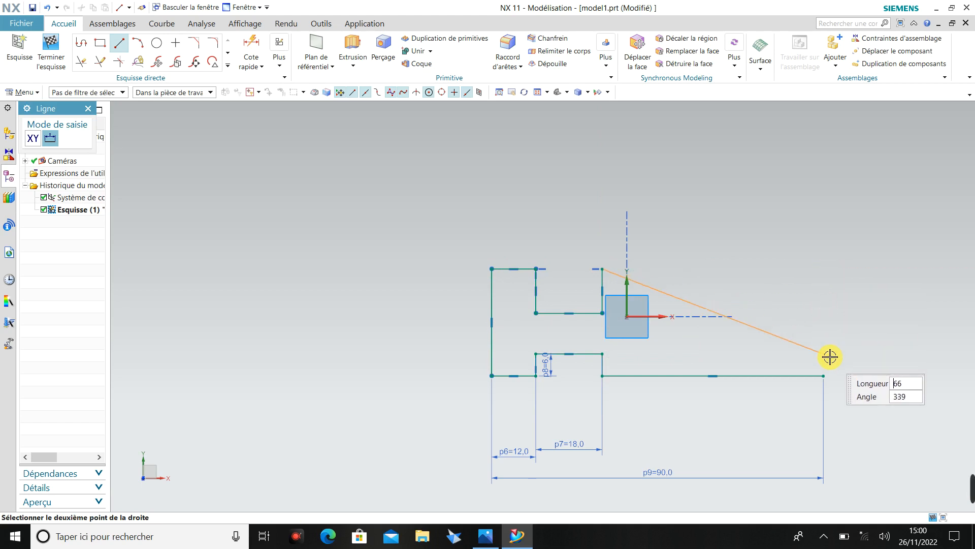
left_click(824, 269)
left_click(823, 270)
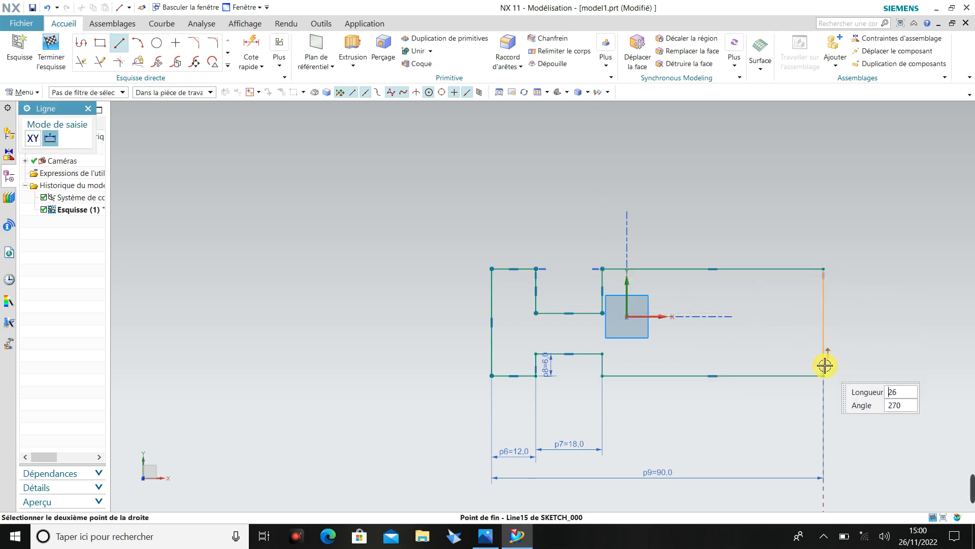
left_click(824, 376)
key("Escape")
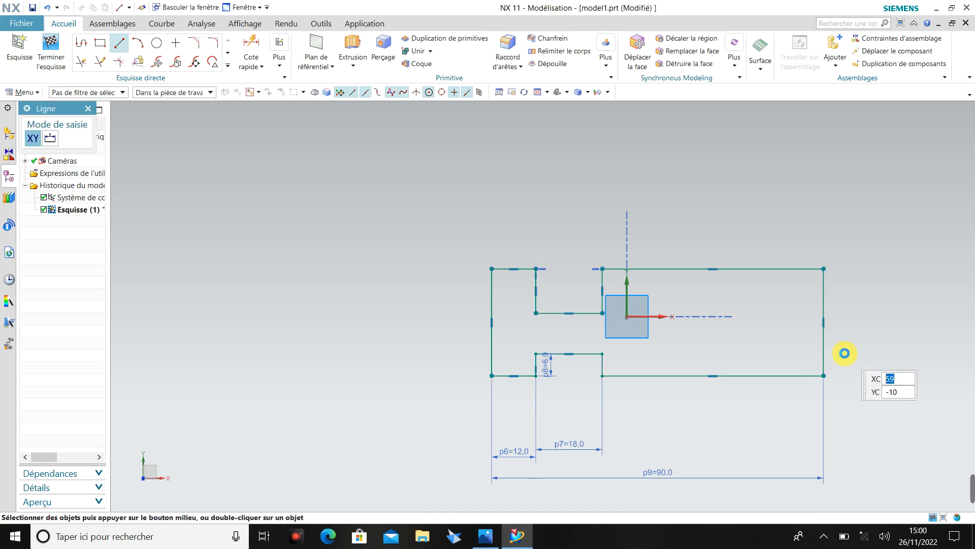
Check the reference drawing and dimension the profile's left outer vertical line to 36 mm.
left_click(496, 542)
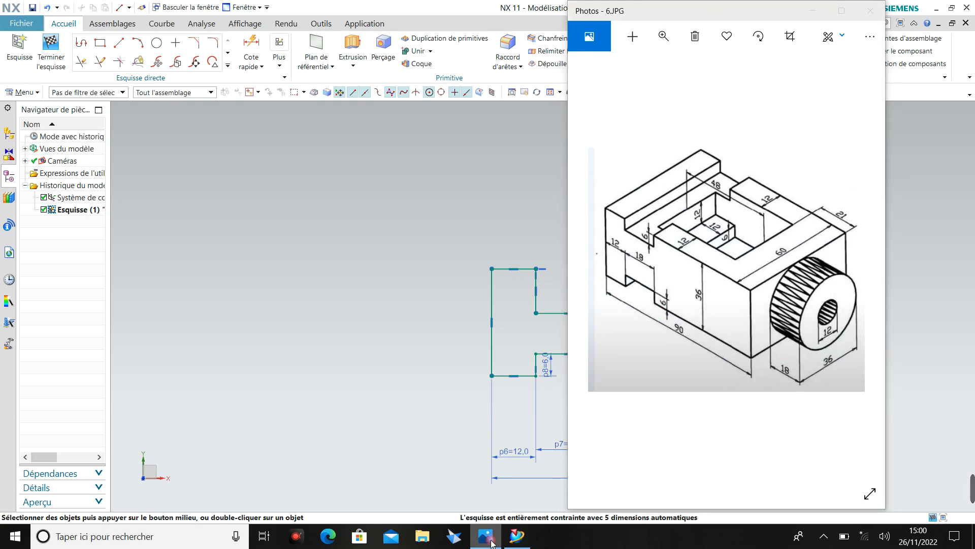
left_click(491, 541)
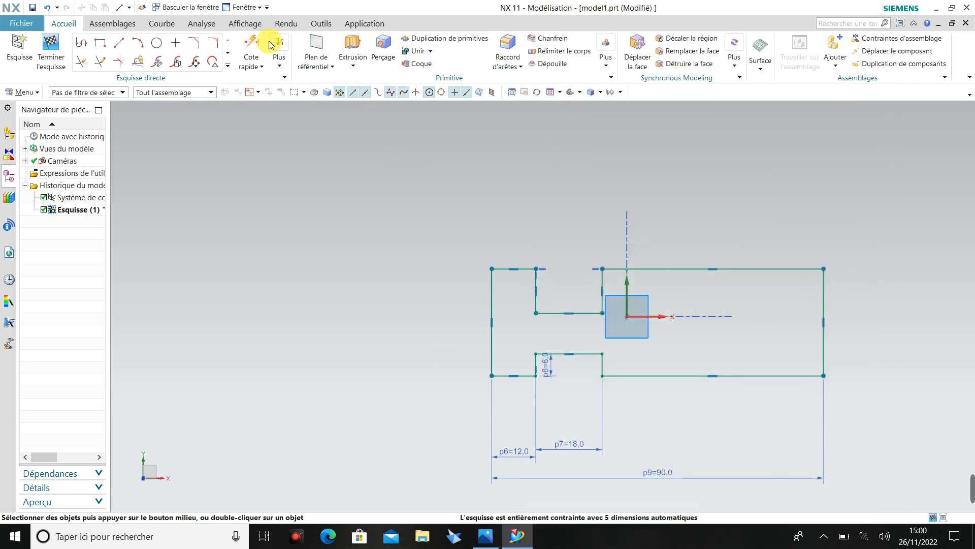
left_click(254, 47)
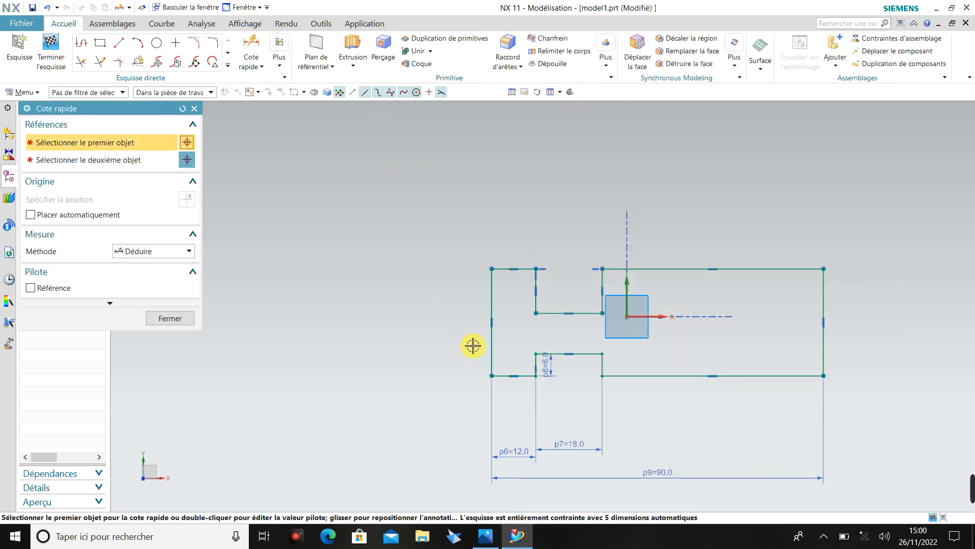
left_click(492, 294)
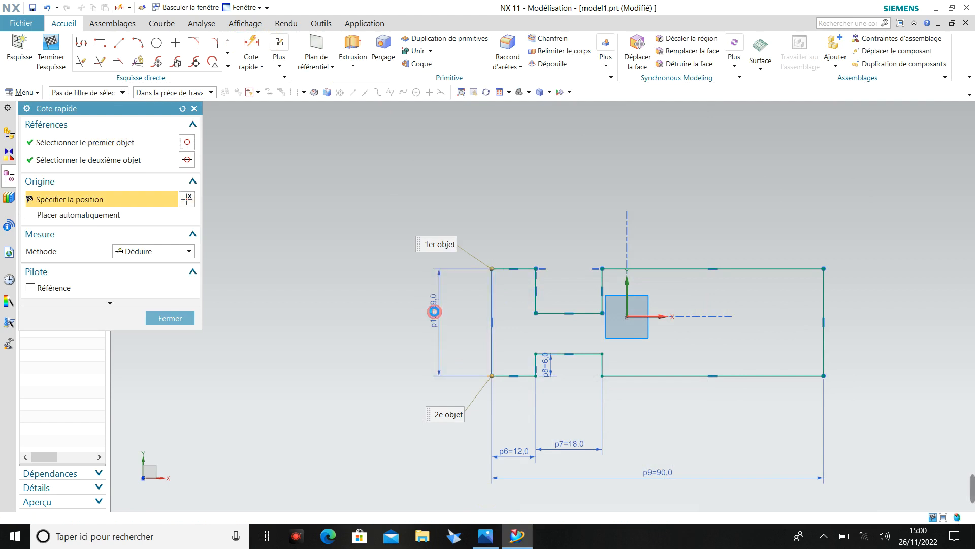
left_click(435, 303)
type("36")
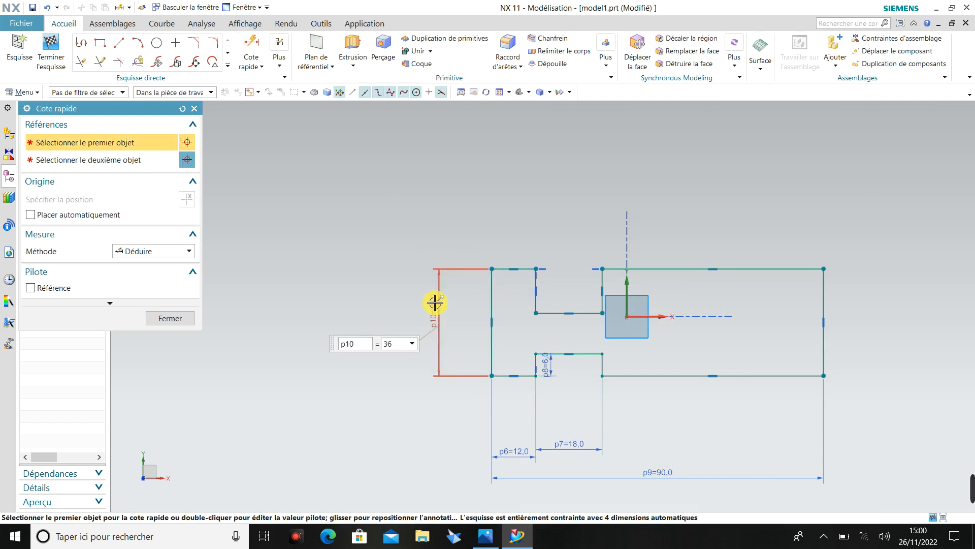
left_click(173, 319)
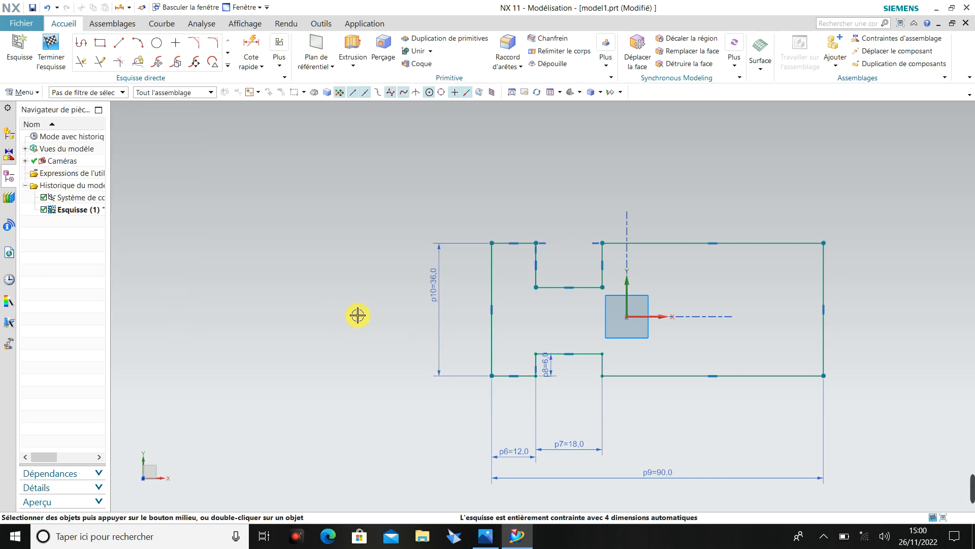
Check the reference drawing, try to dimension the profile's upper-left edge, and delete that extra dimension.
left_click(485, 537)
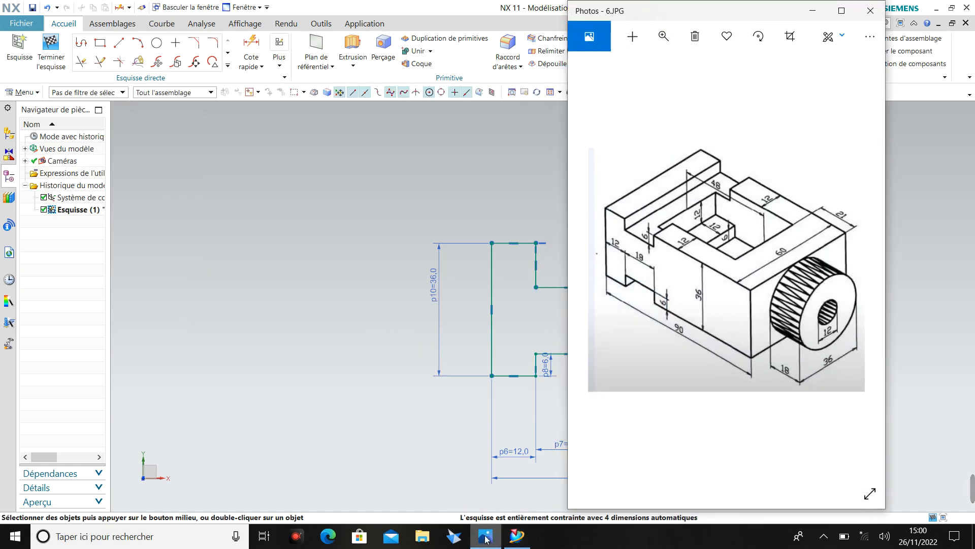
left_click(485, 537)
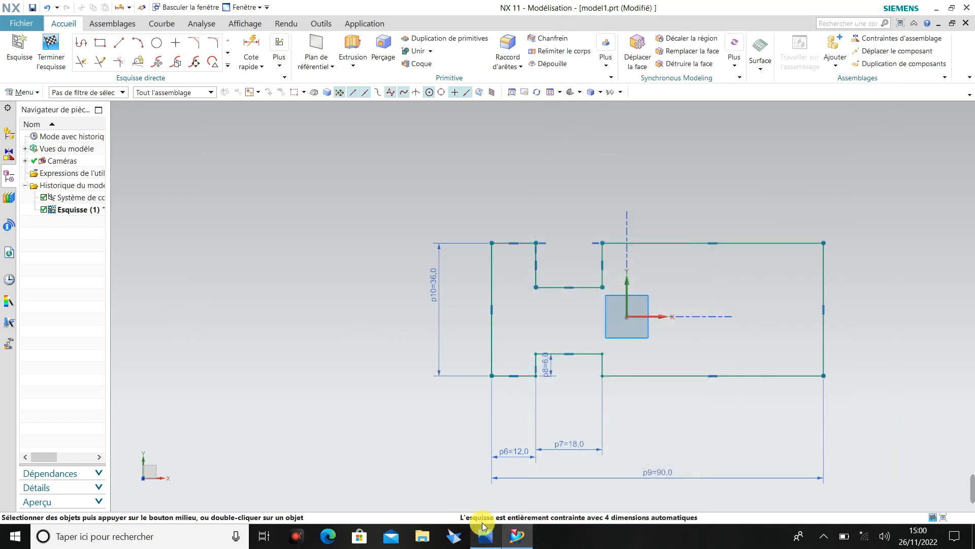
left_click(261, 48)
left_click(522, 242)
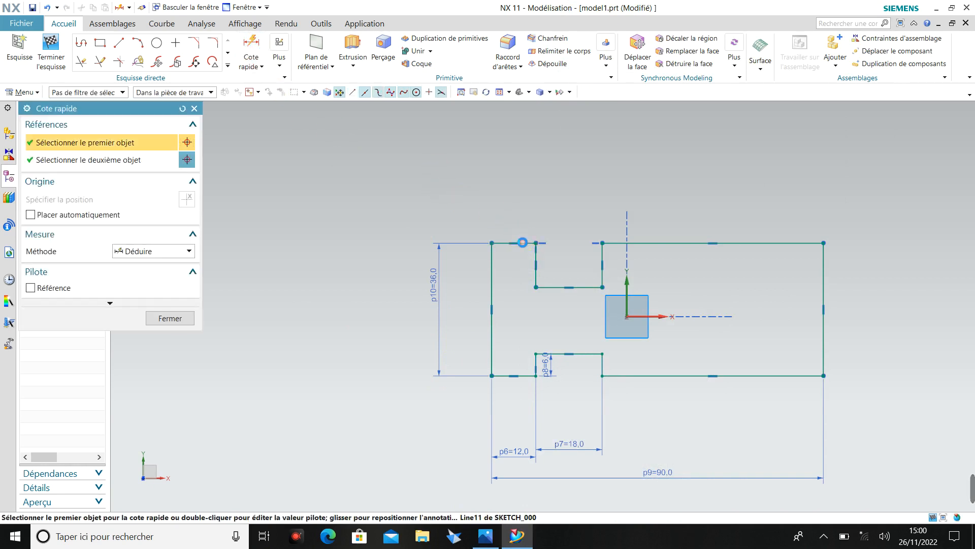
left_click(518, 211)
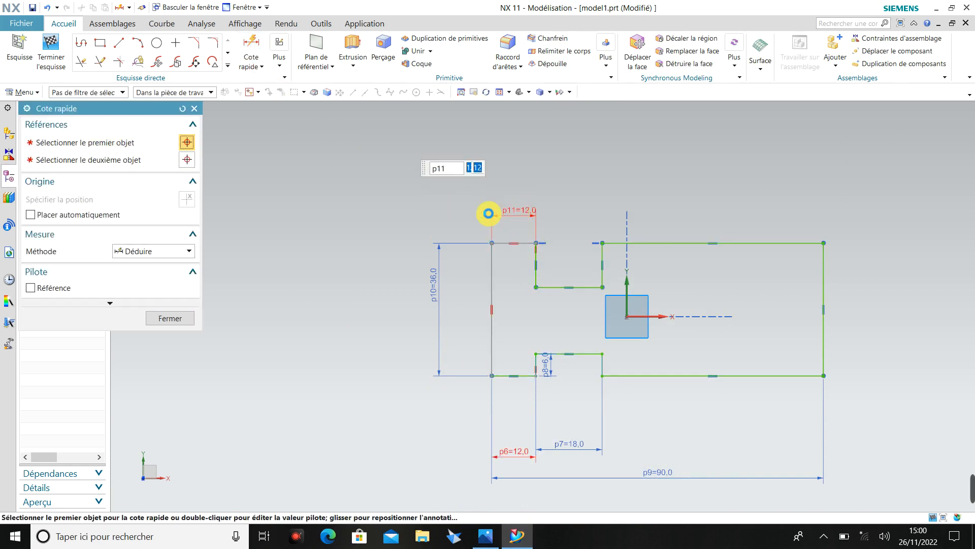
left_click(187, 324)
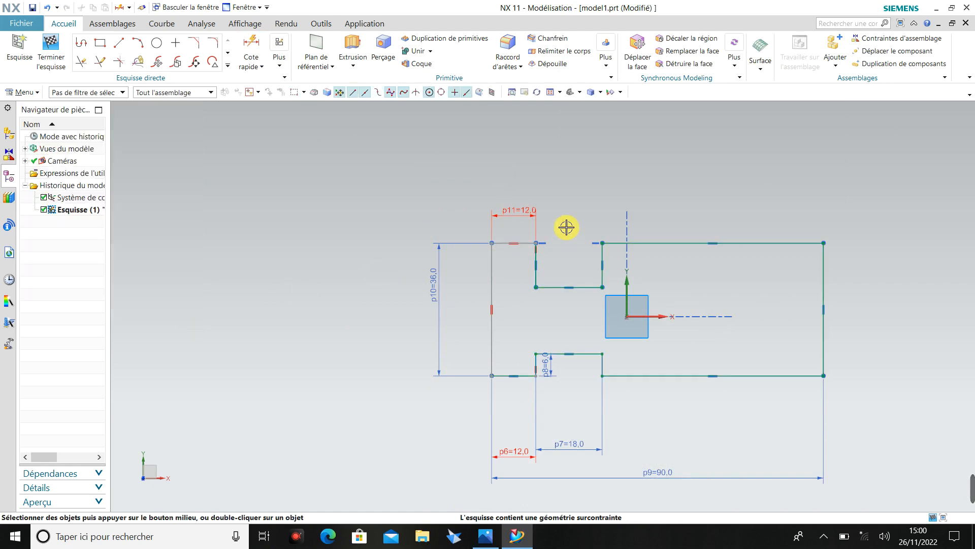
left_click(523, 210)
key("Delete")
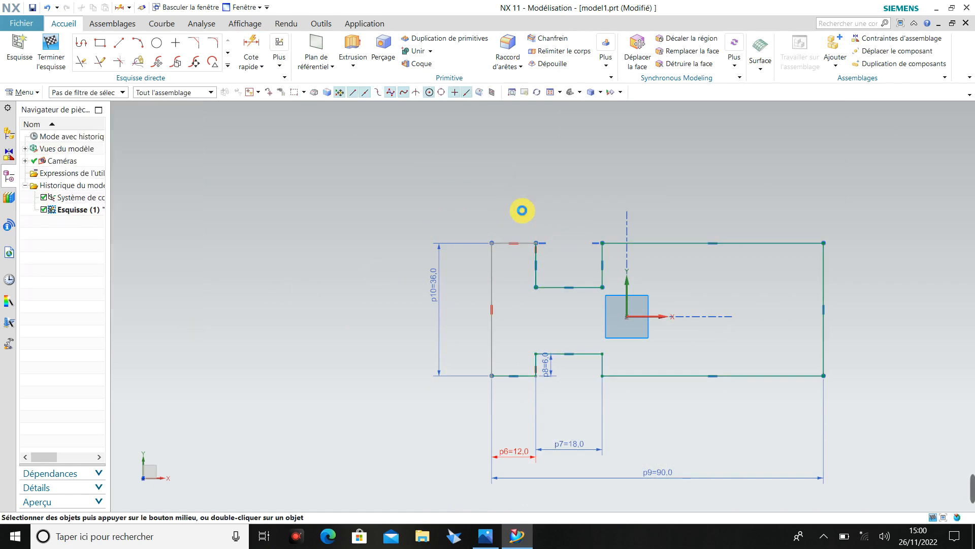
Check the reference drawing and dimension the depth of the upper notch's left wall to 6 mm.
left_click(489, 536)
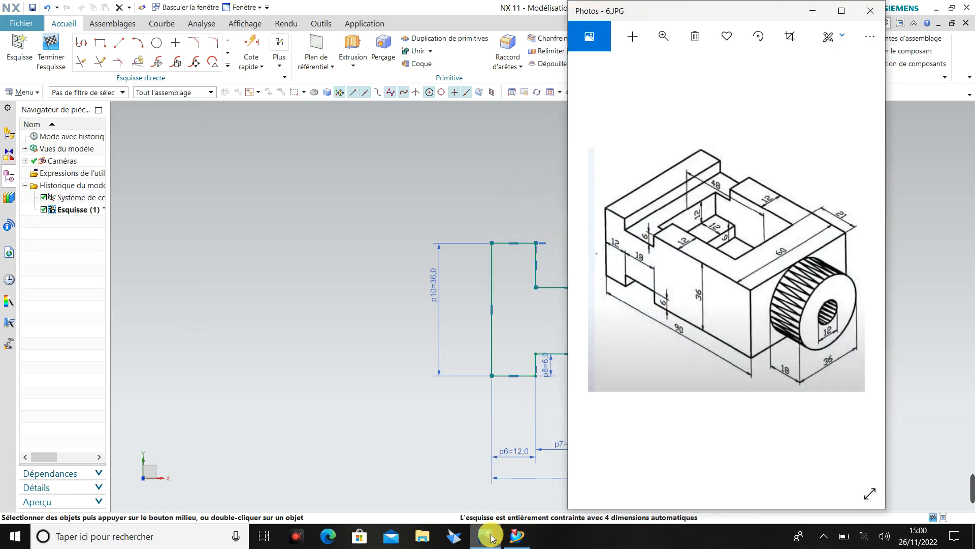
left_click(489, 537)
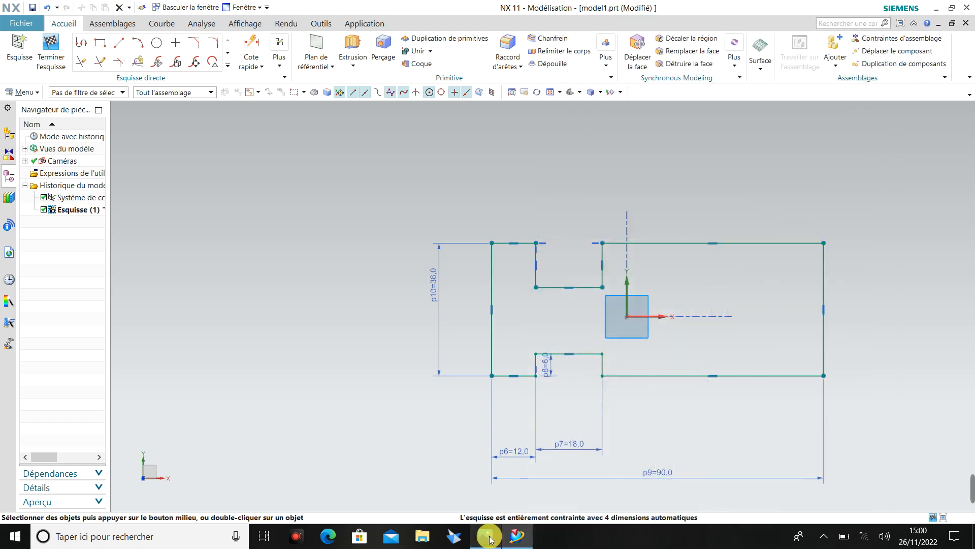
left_click(250, 43)
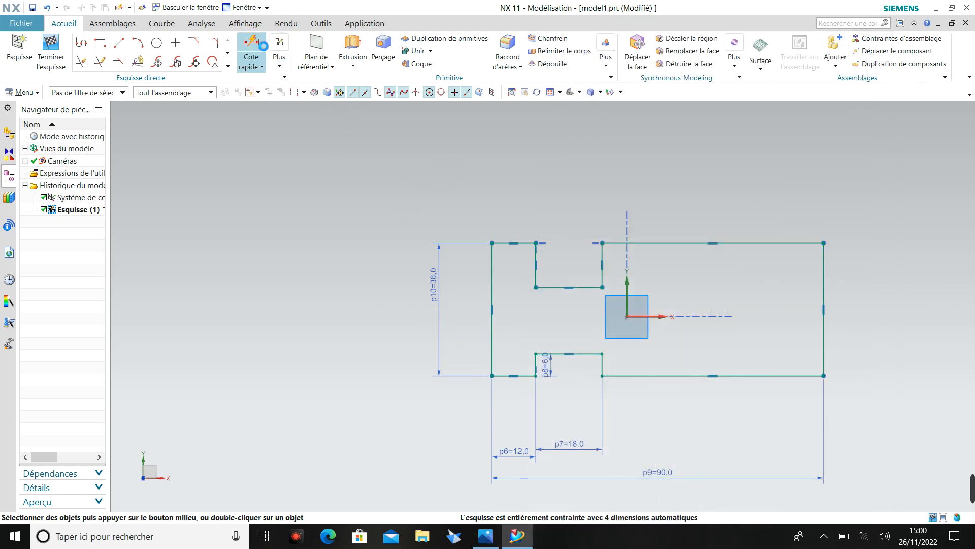
left_click(536, 259)
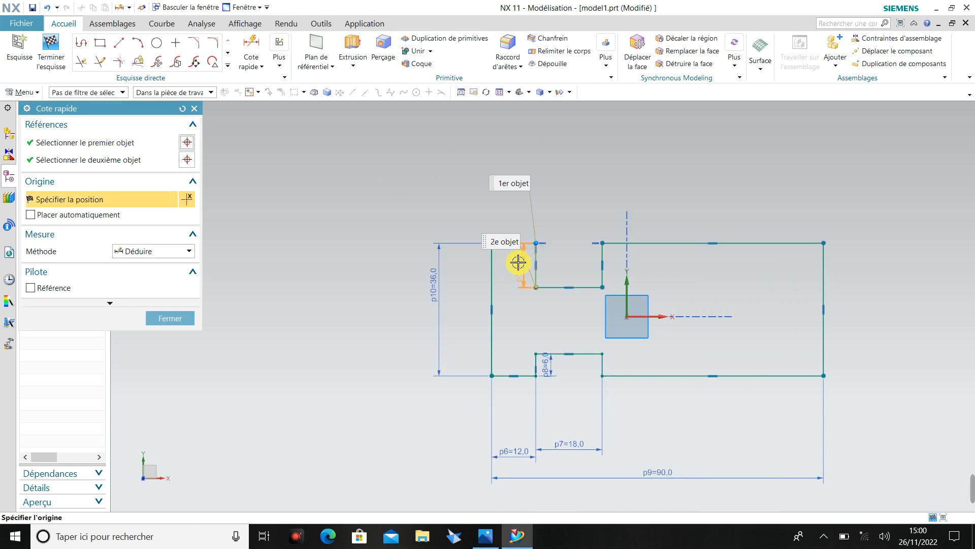
left_click(558, 262)
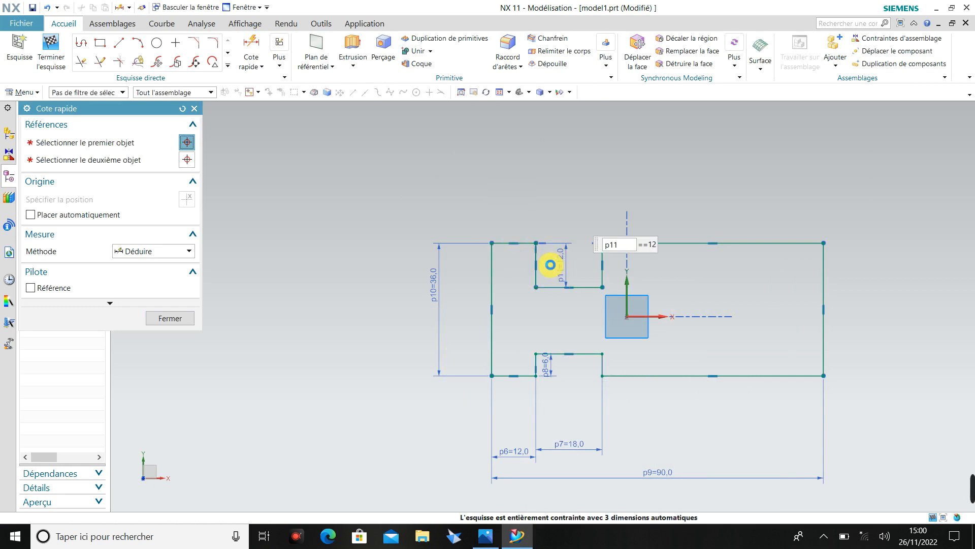
type("6")
key("Return")
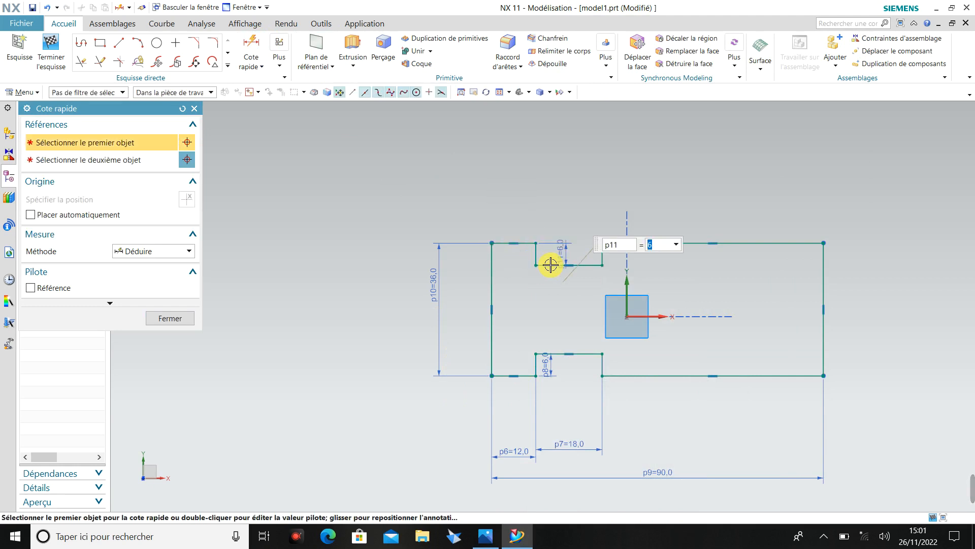
left_click(191, 319)
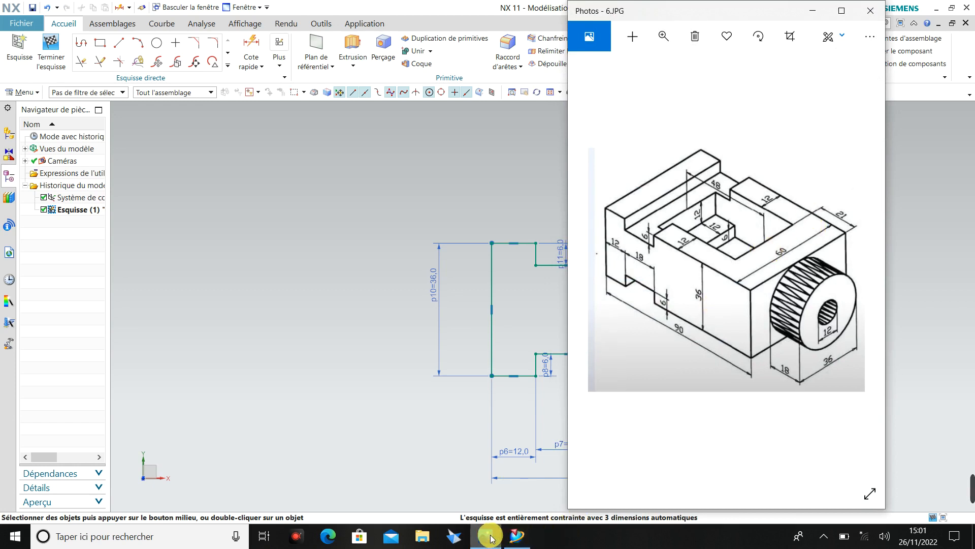
Extrude the closed notched profile from a start distance of 0 to an end distance of 36 mm.
left_click(491, 537)
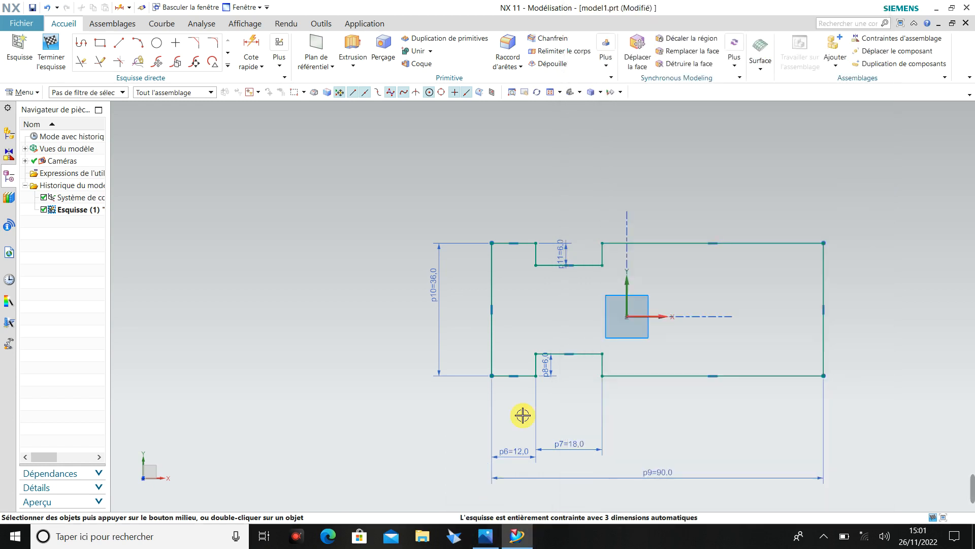
scroll(618, 320, "up", 2)
scroll(619, 320, "down", 4)
mouse_move(616, 318)
middle_mouse_down()
mouse_move(570, 333)
mouse_move(570, 342)
middle_mouse_up()
scroll(681, 315, "up", 2)
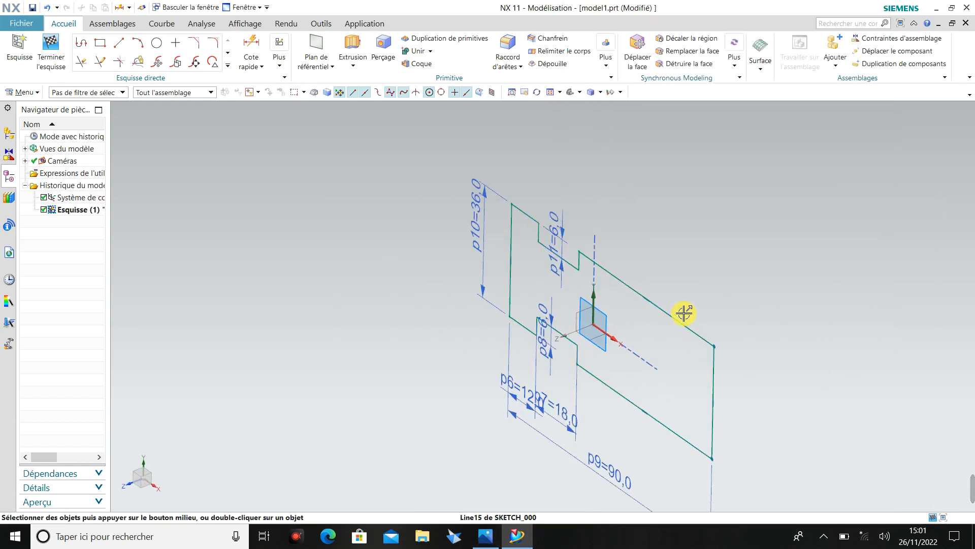
middle_click_drag(747, 379, 777, 387)
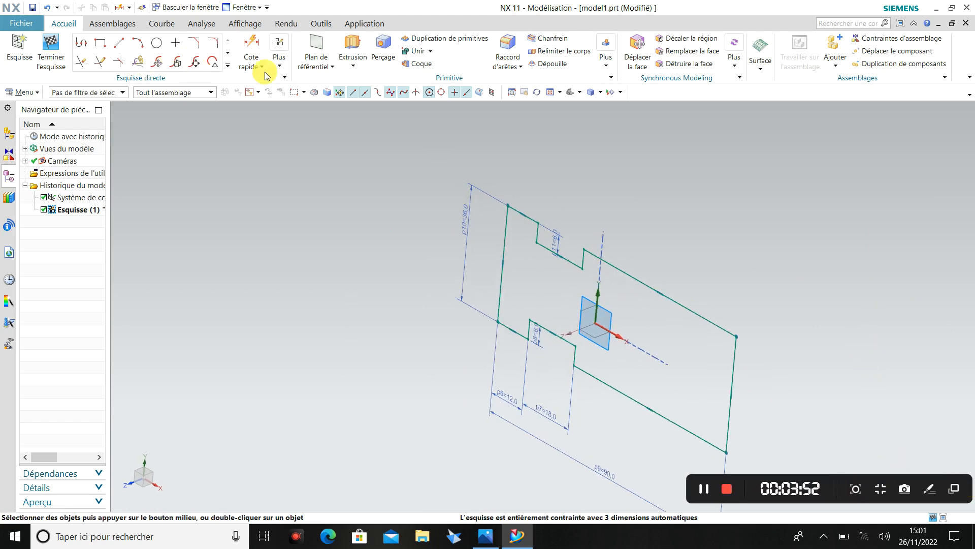
left_click(356, 66)
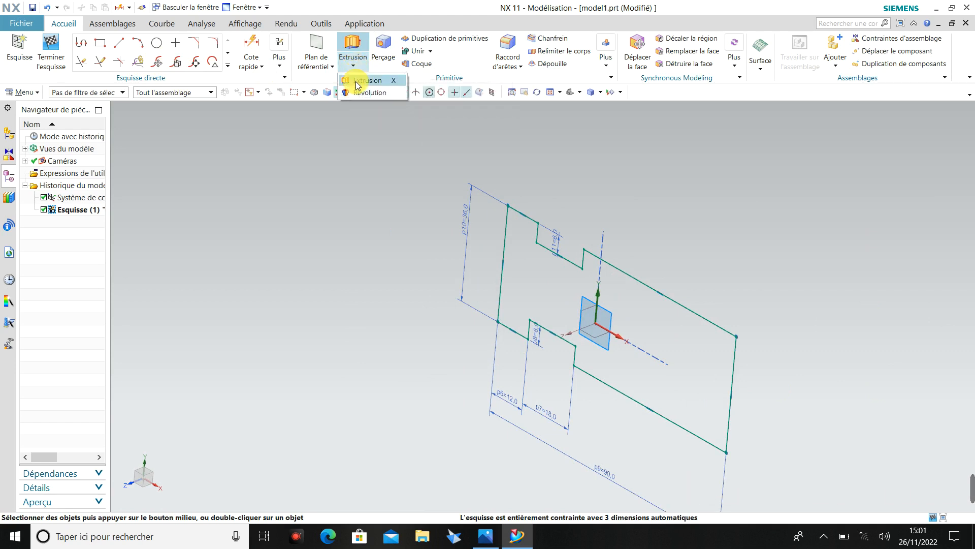
left_click(362, 80)
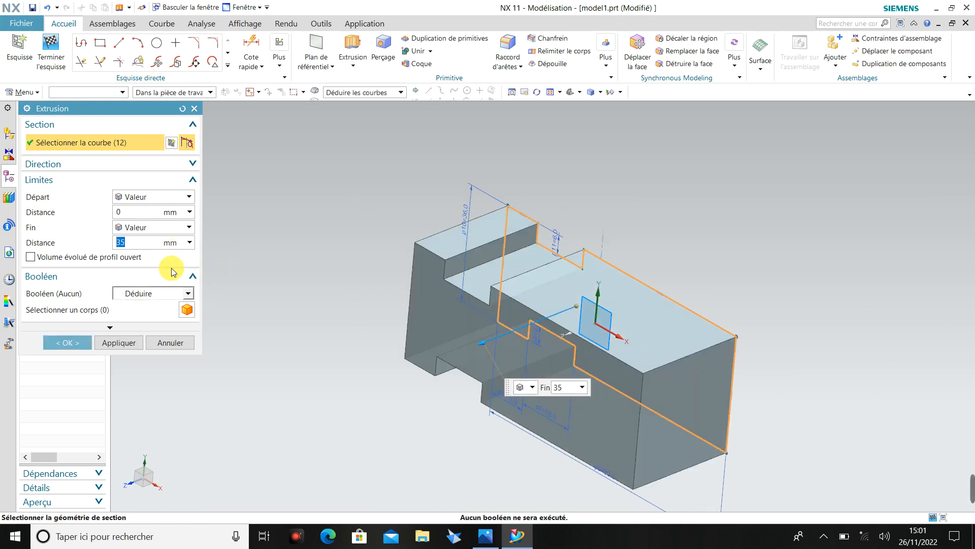
left_click(131, 242)
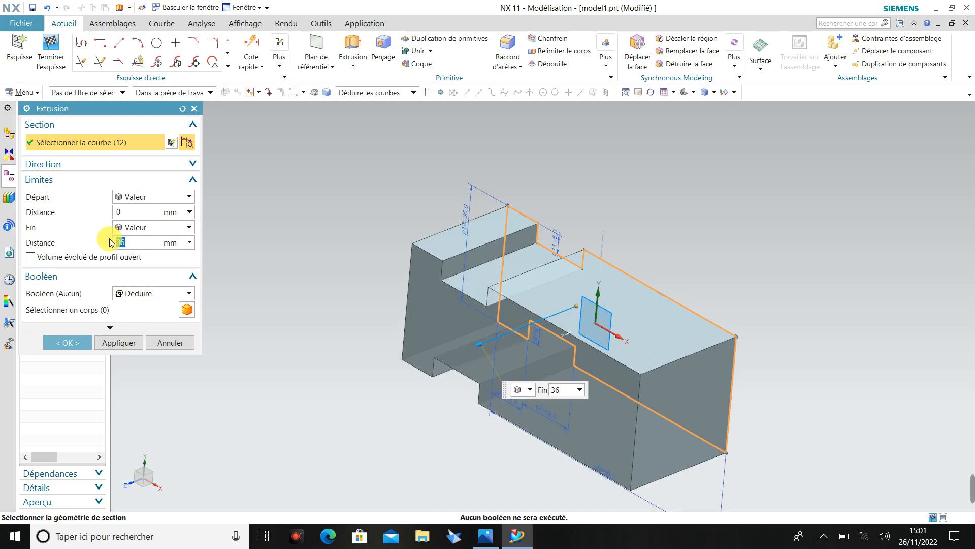
left_click(79, 343)
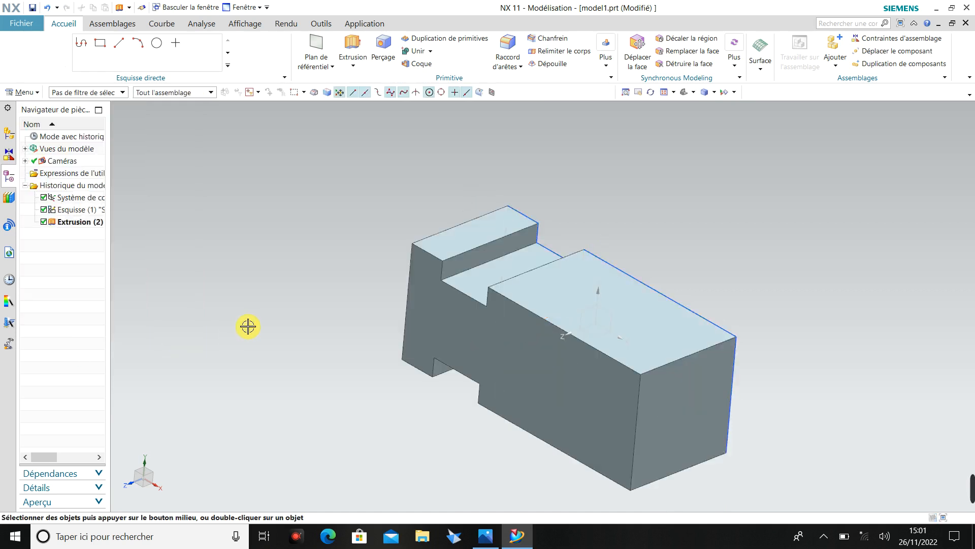
Check the reference drawing and create a new sketch on the block's end face opposite the notches.
scroll(337, 374, "down", 3)
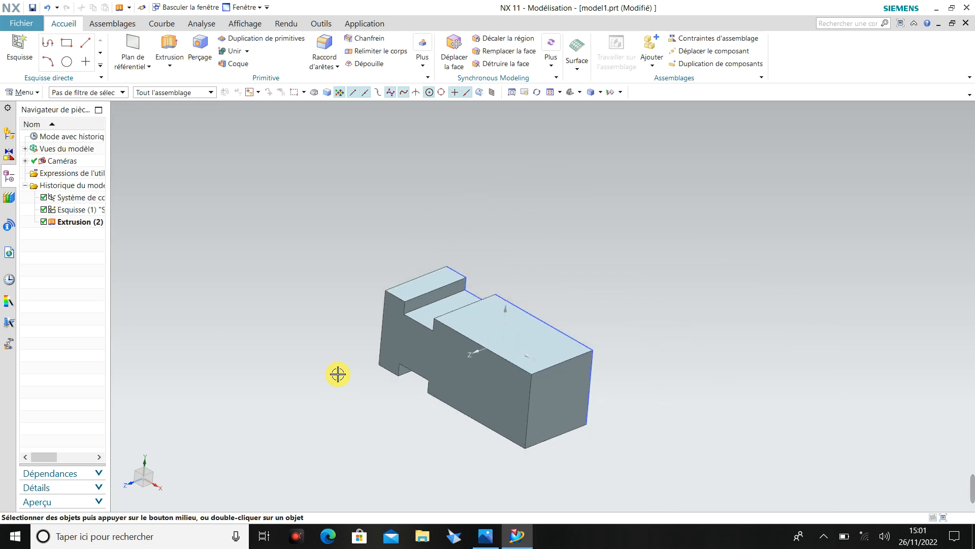
middle_click_drag(338, 374, 337, 428)
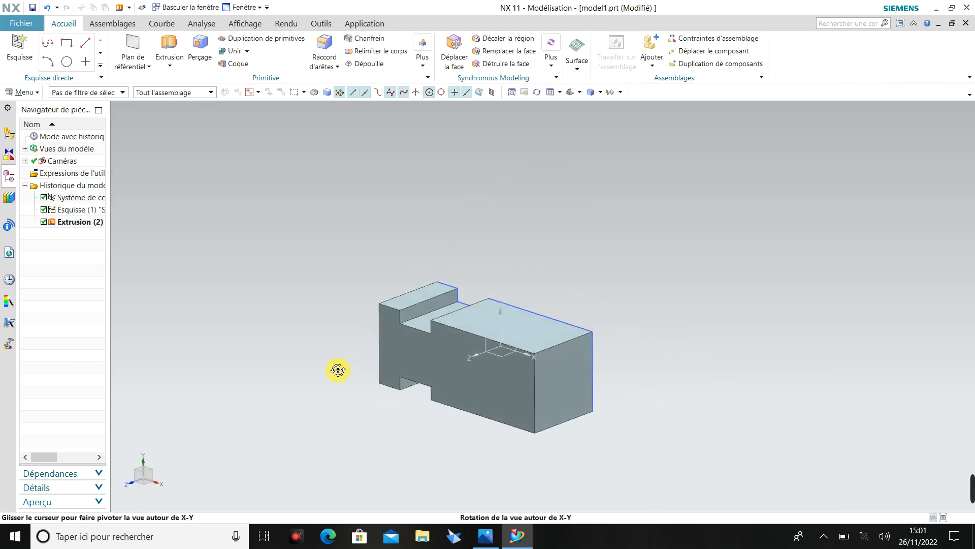
left_click(487, 537)
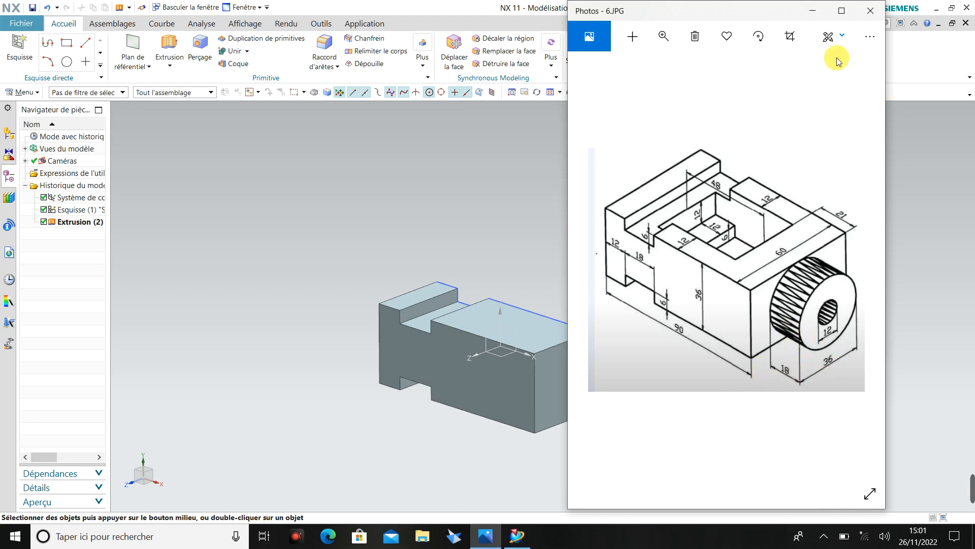
left_click(813, 11)
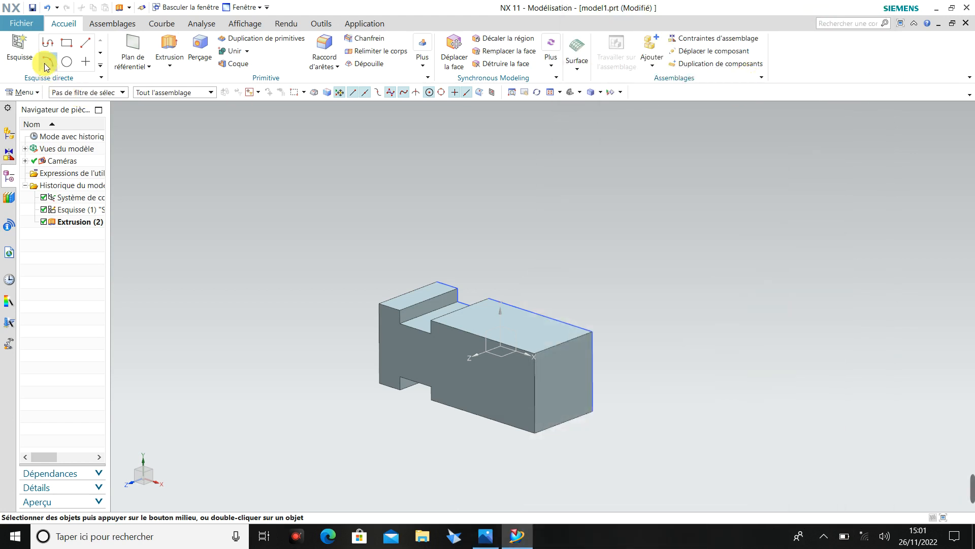
left_click(25, 56)
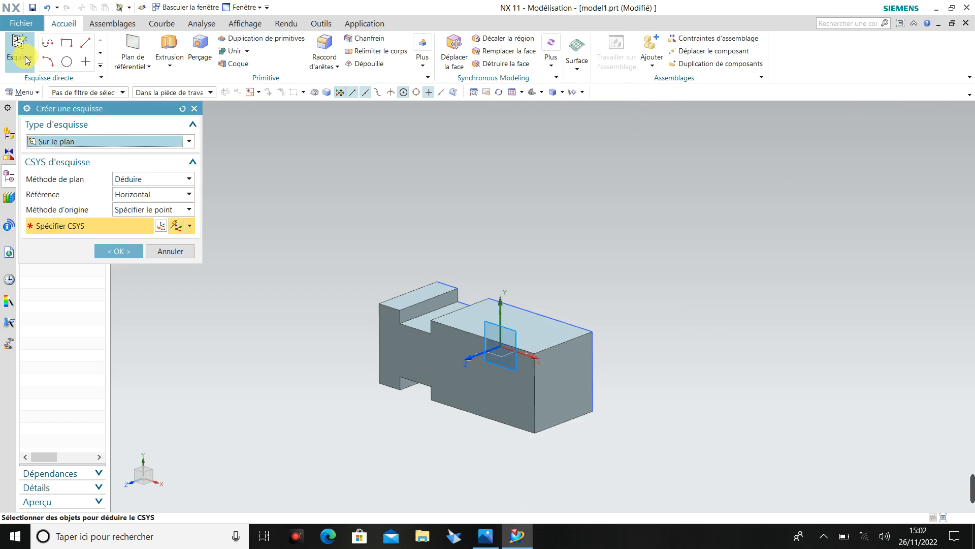
left_click(568, 384)
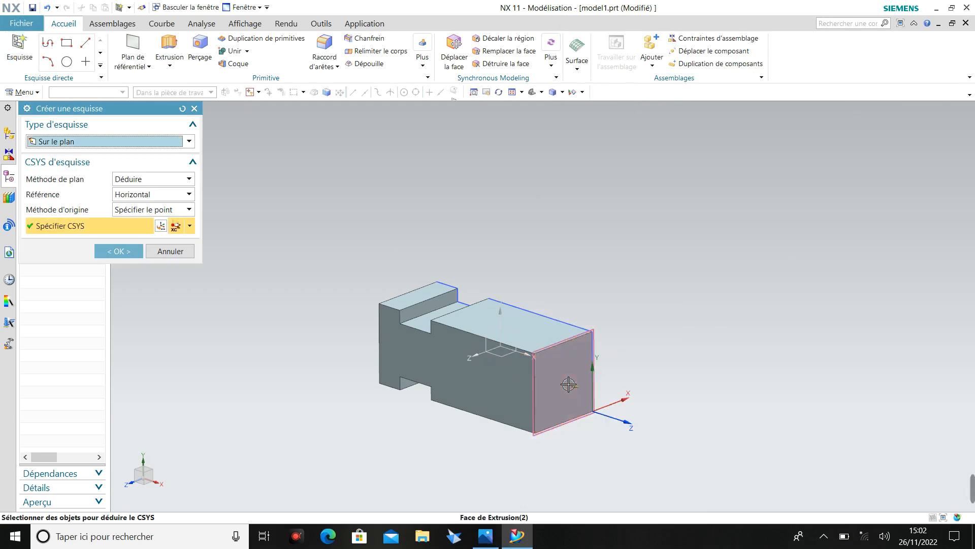
left_click(120, 252)
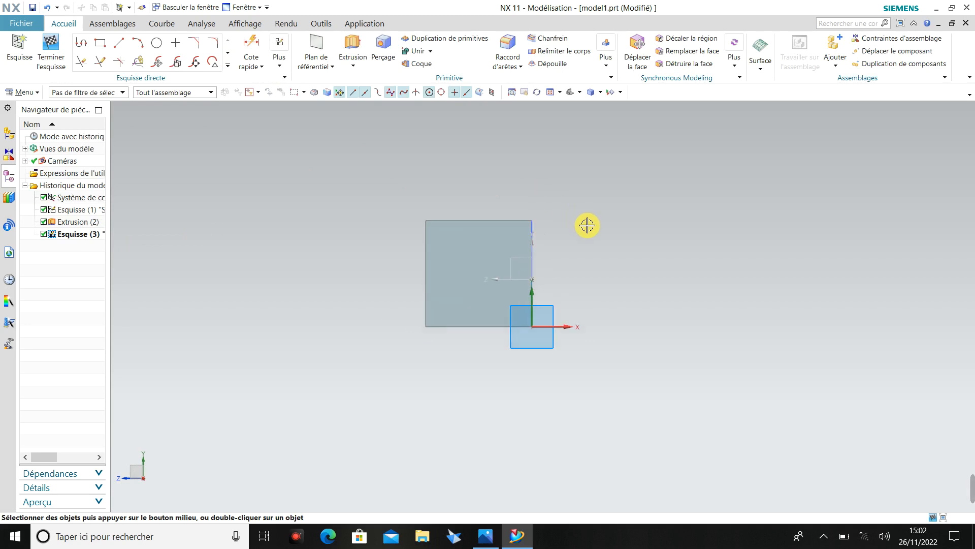
Sketch a circle on the end face, centred at about X -18, Y 19.8 and aligned with the upper edge's midpoint.
left_click(158, 44)
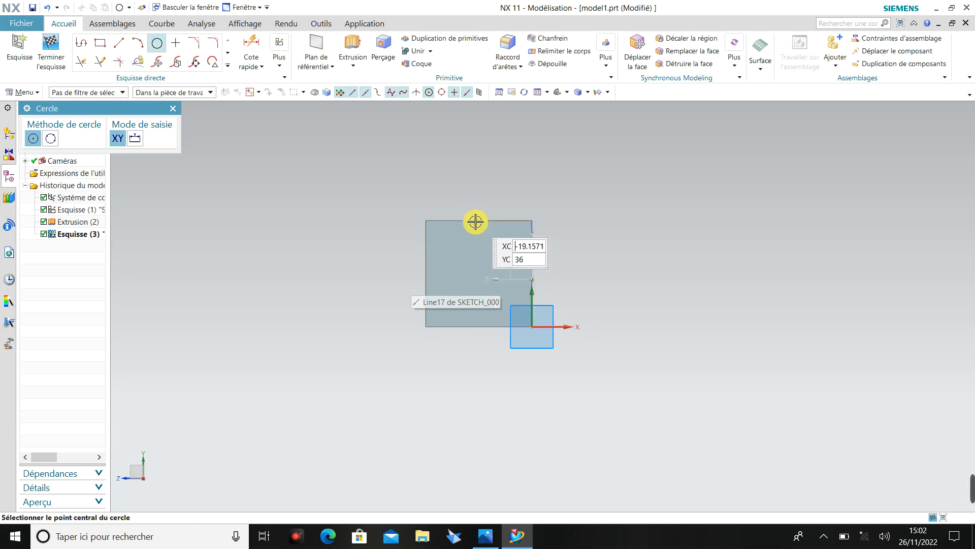
left_click(481, 267)
left_click(488, 250)
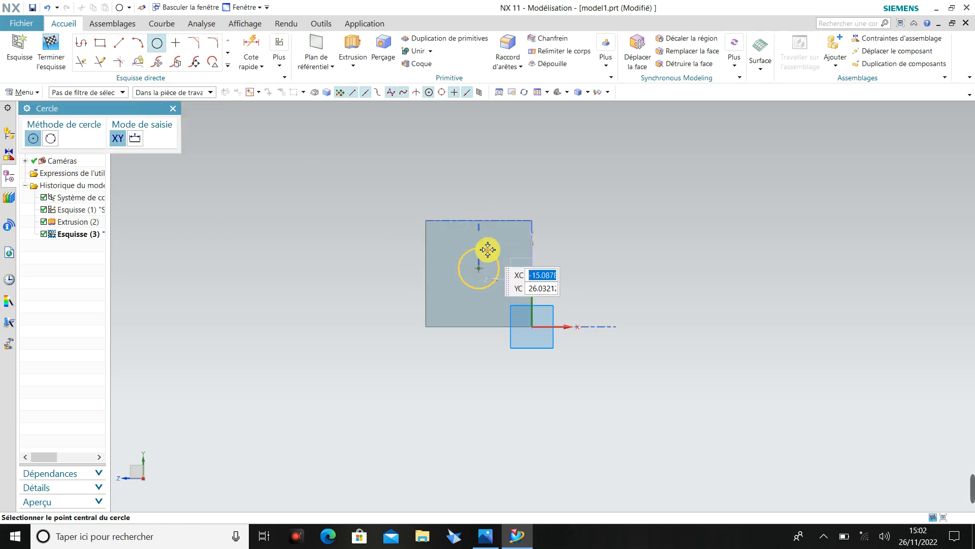
key("Escape")
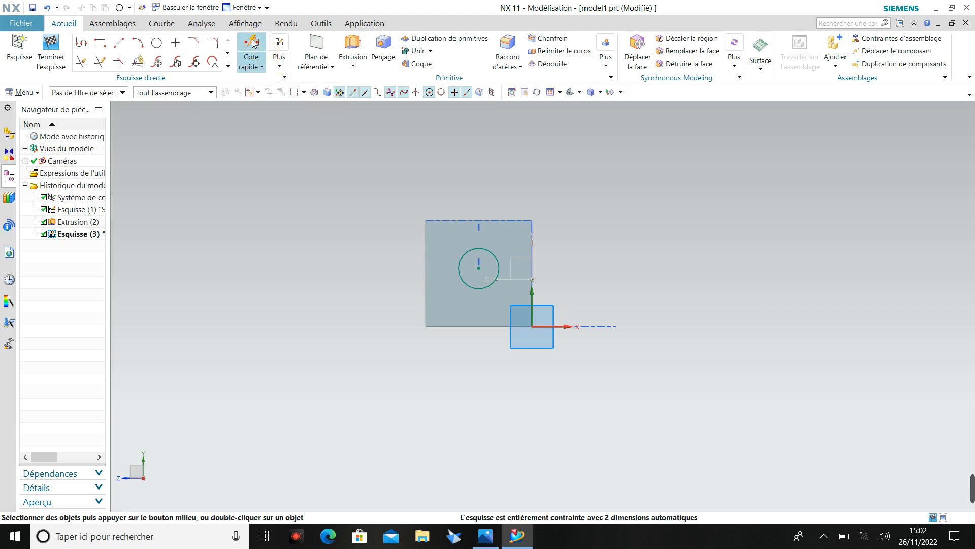
Dimension the circle's centre at 36/2 (18 mm) below the end face's upper edge.
left_click(253, 43)
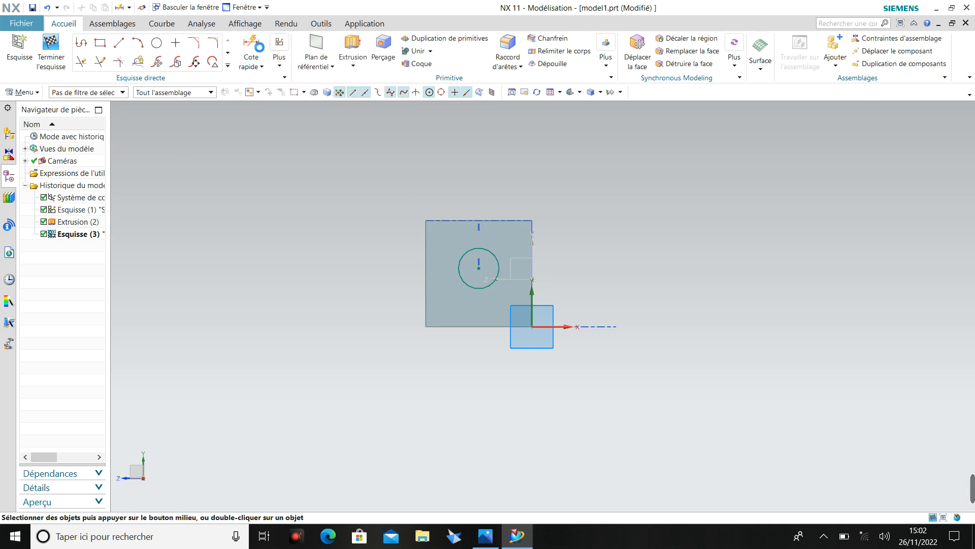
left_click(490, 255)
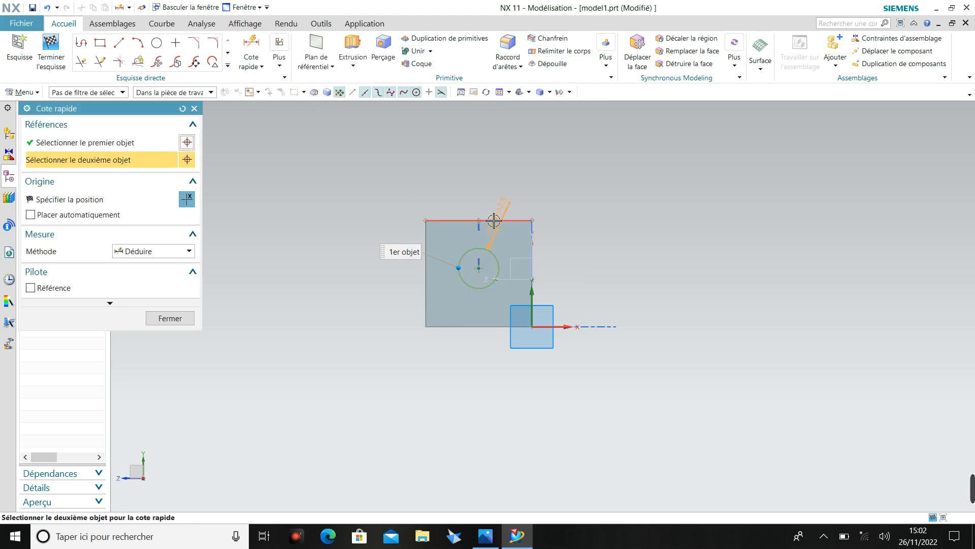
left_click(431, 219)
left_click(386, 218)
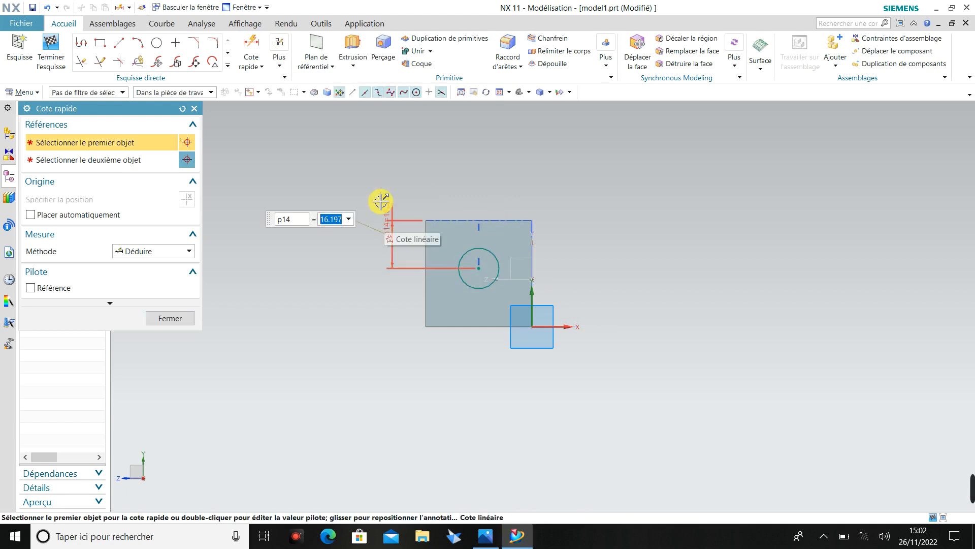
type("36/2")
key("Return")
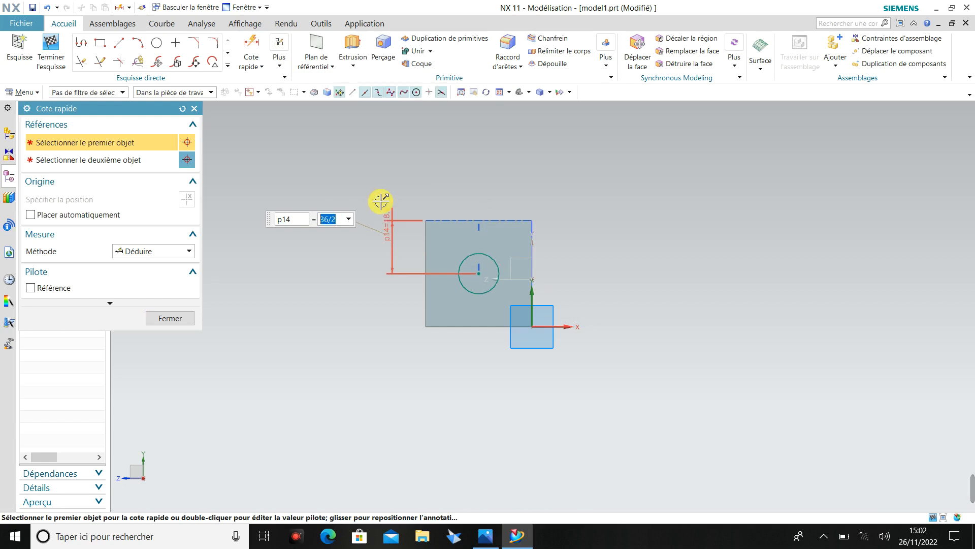
Dimension the circle's centre horizontally from the end face's vertical edge at 60/2 (30 mm).
left_click(490, 261)
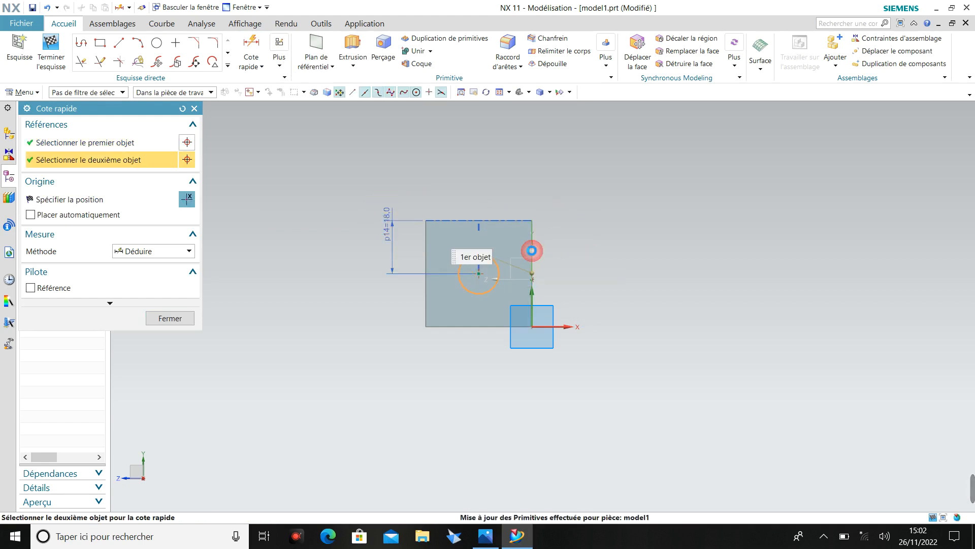
left_click(531, 249)
left_click(501, 181)
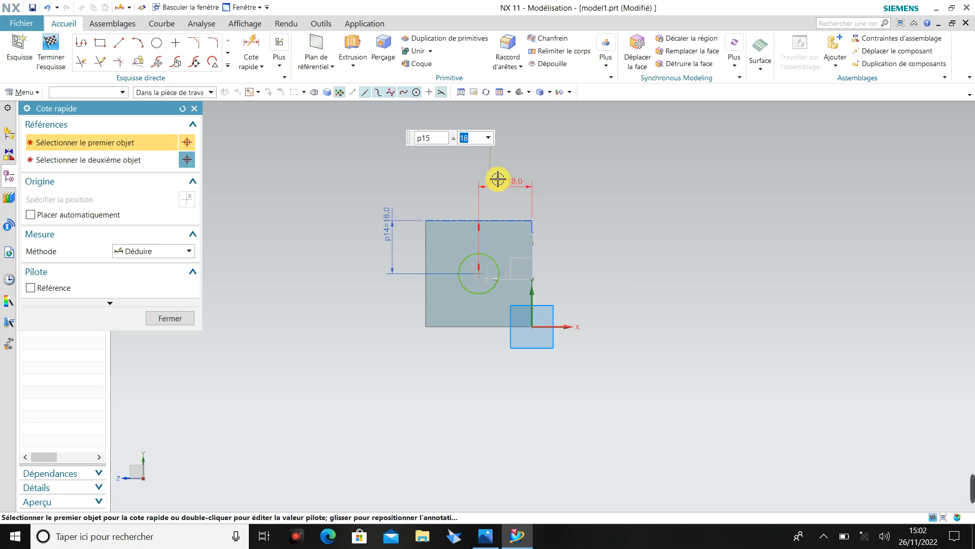
type("60/2")
key("Return")
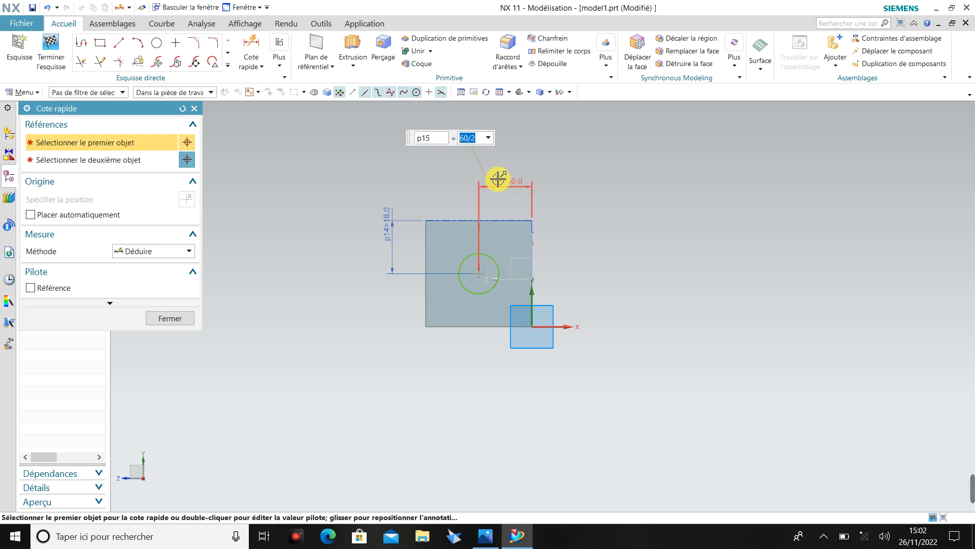
left_click(189, 320)
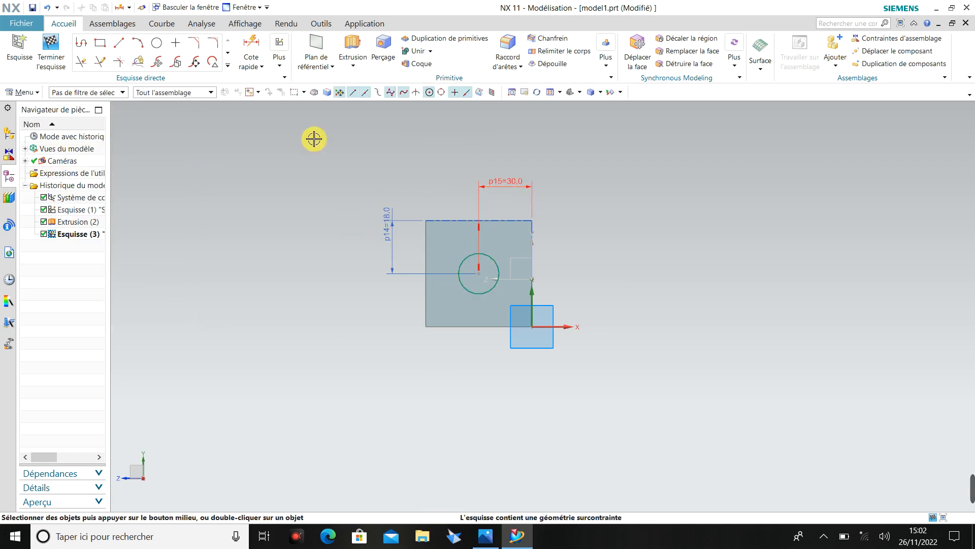
Dimension the circle's diameter at 36 mm.
left_click(252, 46)
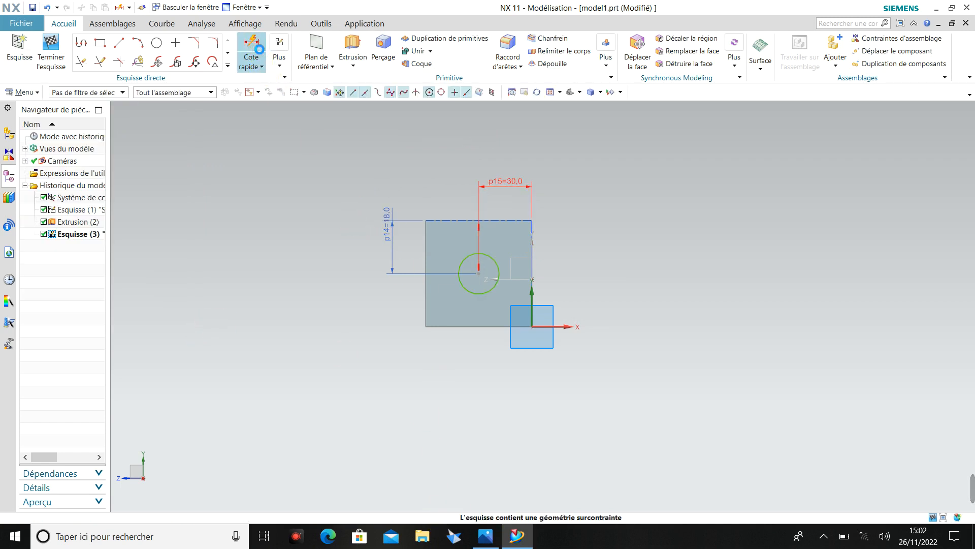
left_click(490, 259)
left_click(582, 241)
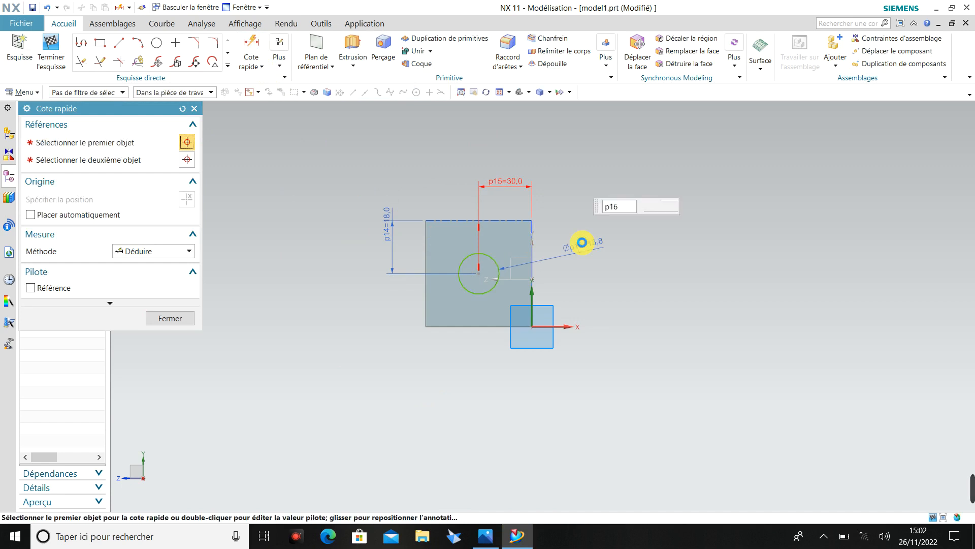
type("30")
key("Return")
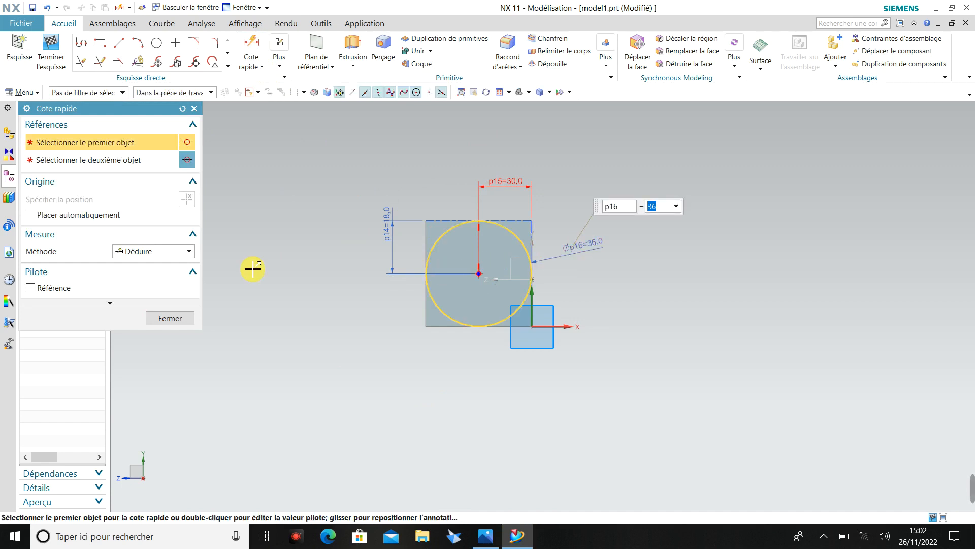
left_click(197, 112)
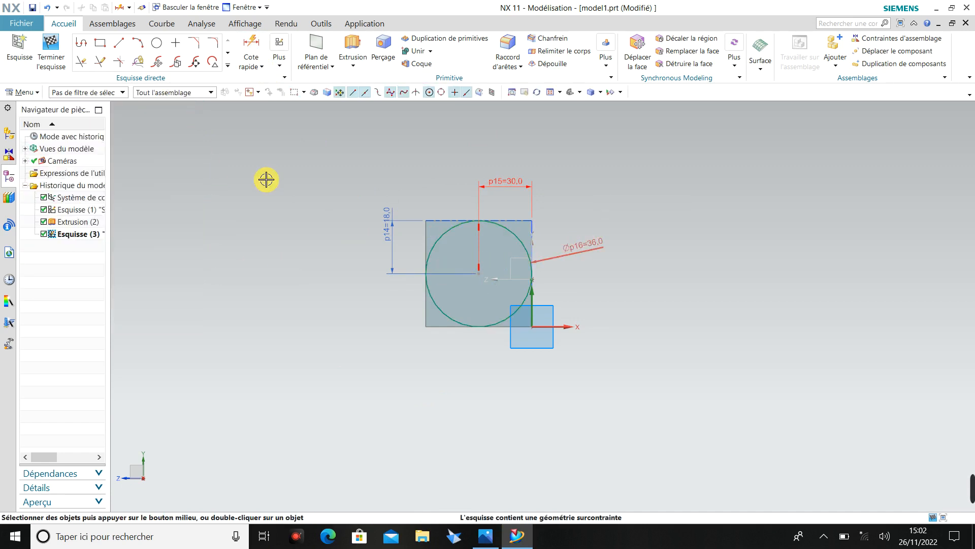
Extrude the 36 mm circle outward from the block's end face from 0 to 18 mm, with the inferred Boolean uniting it to the block.
middle_click_drag(266, 179, 305, 199)
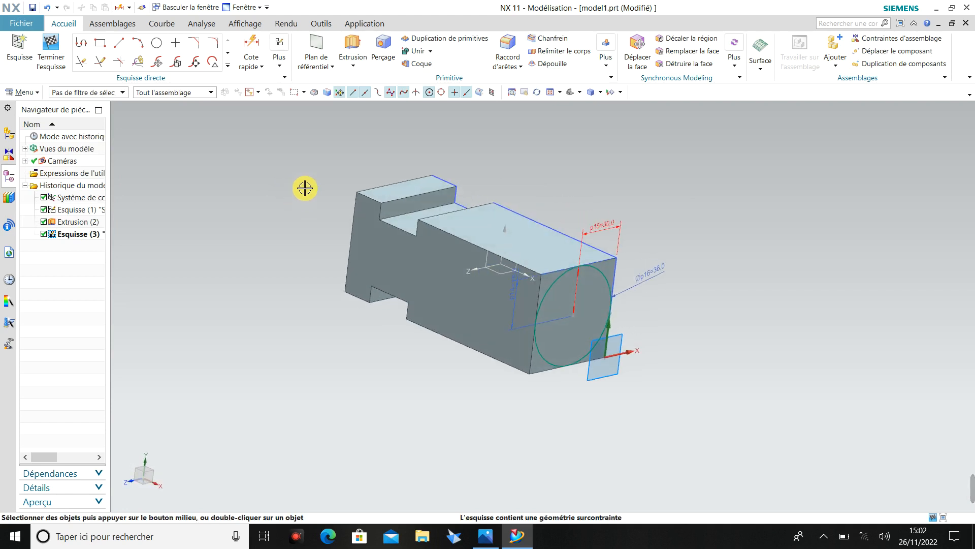
left_click(358, 68)
left_click(367, 81)
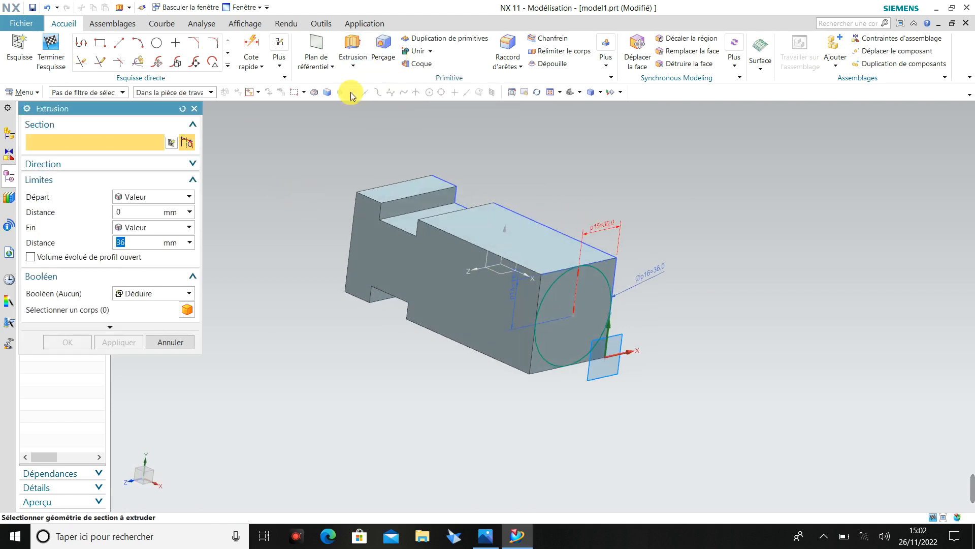
left_click(490, 546)
left_click(490, 546)
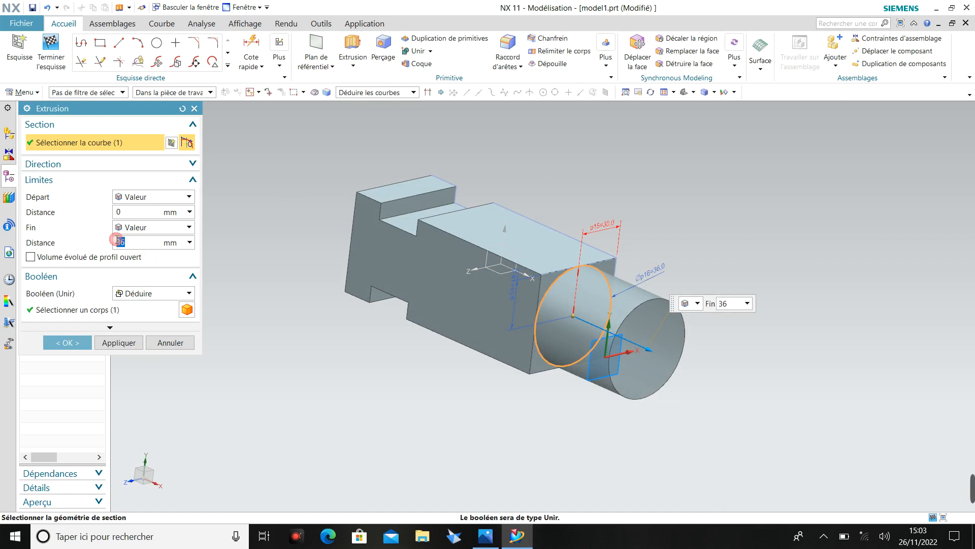
key("Return")
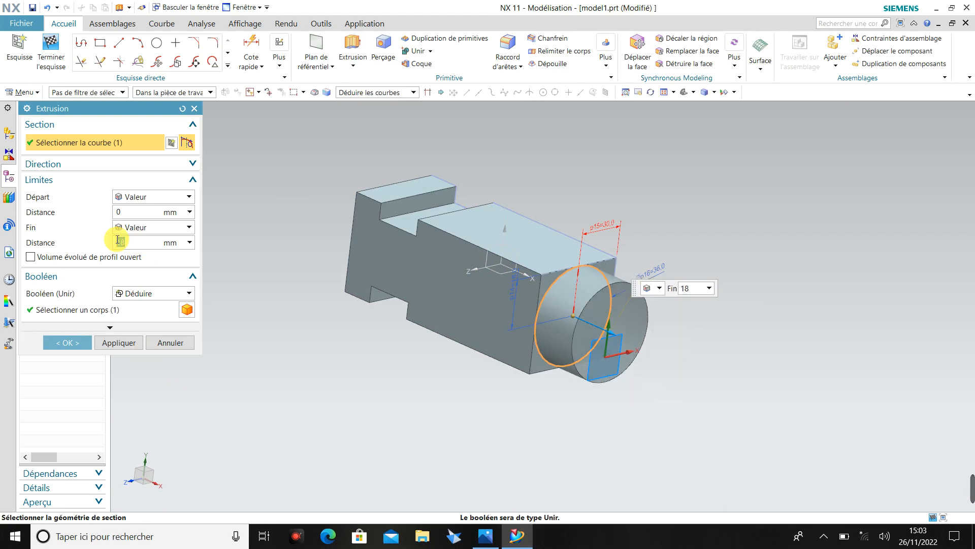
left_click(66, 342)
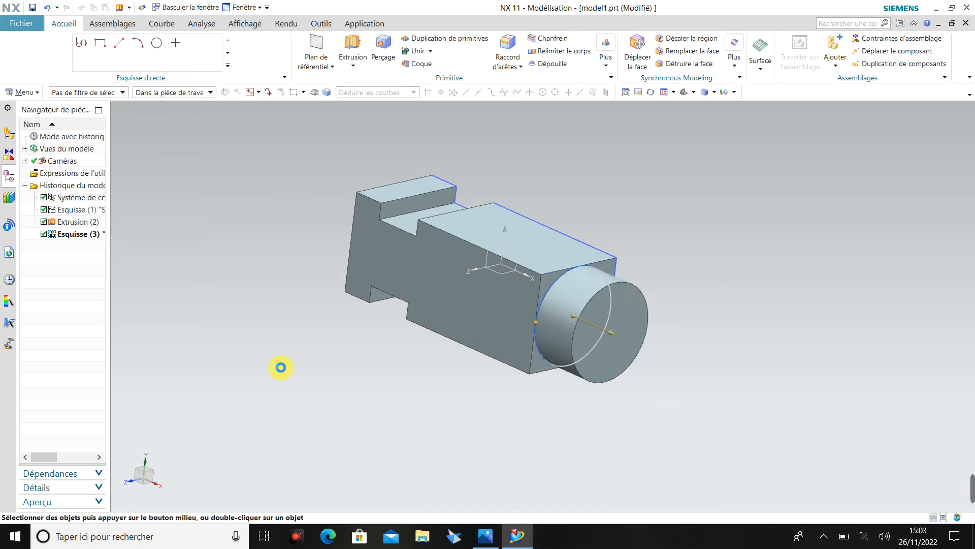
Check the reference drawing and create a new sketch on the cylindrical boss's end face.
left_click(483, 539)
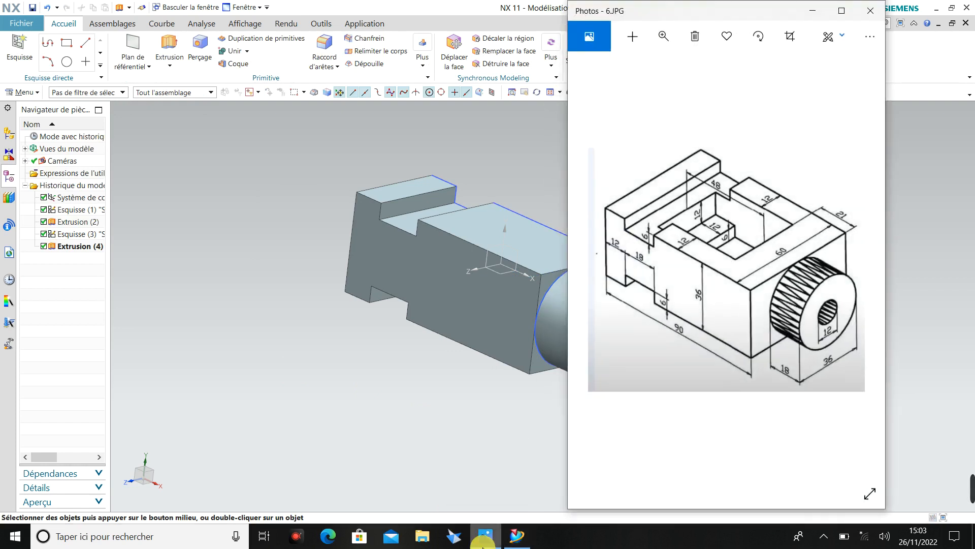
left_click(483, 542)
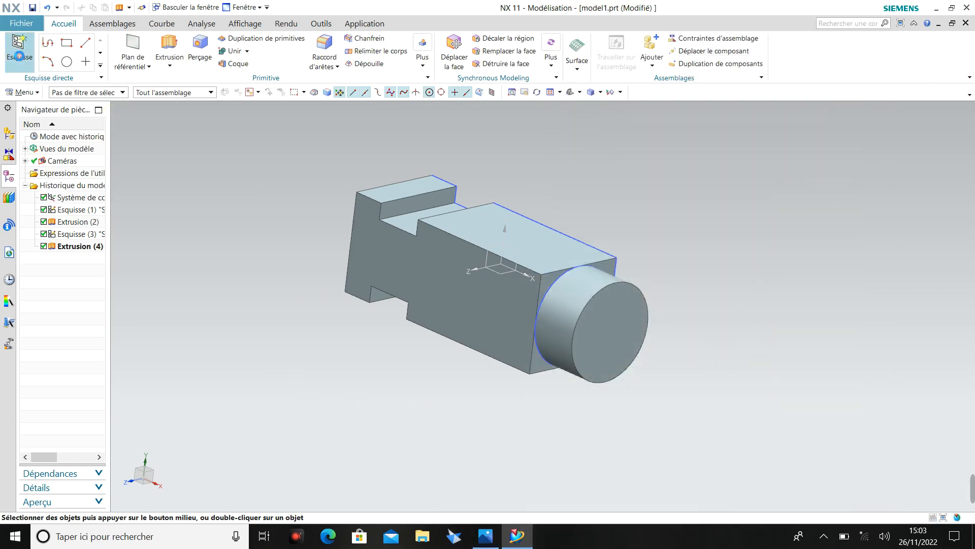
left_click(19, 56)
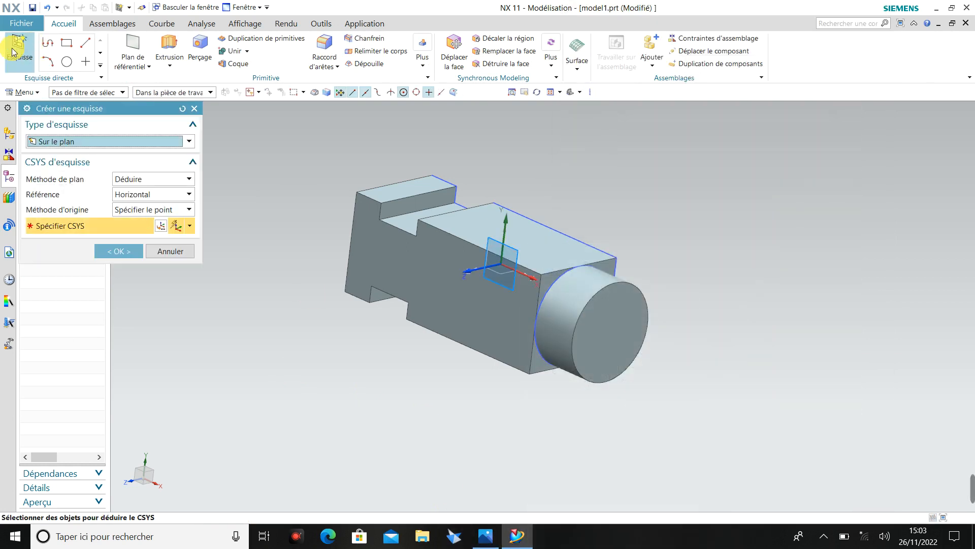
left_click(608, 318)
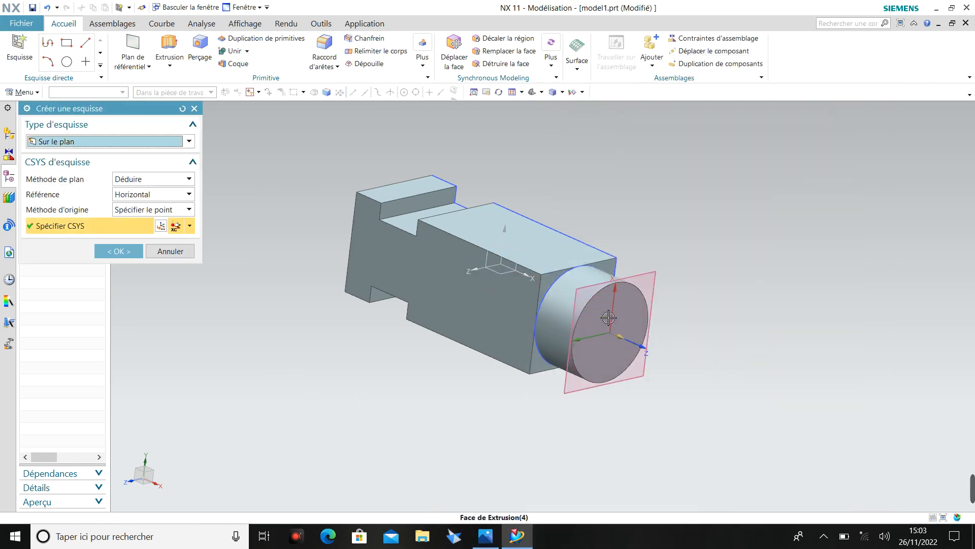
left_click(137, 257)
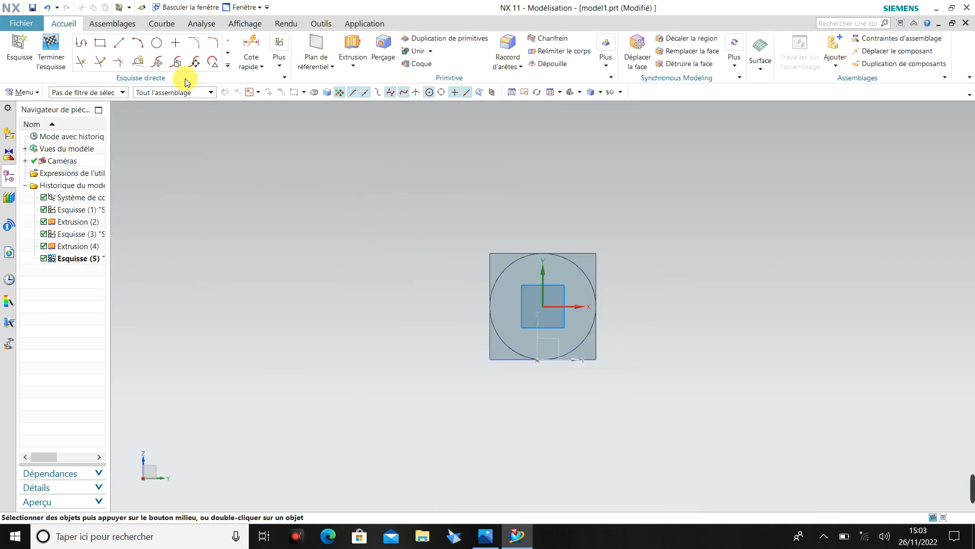
Sketch a circle centred on the sketch origin of the boss's end face and dimension its diameter at 12 mm.
left_click(157, 43)
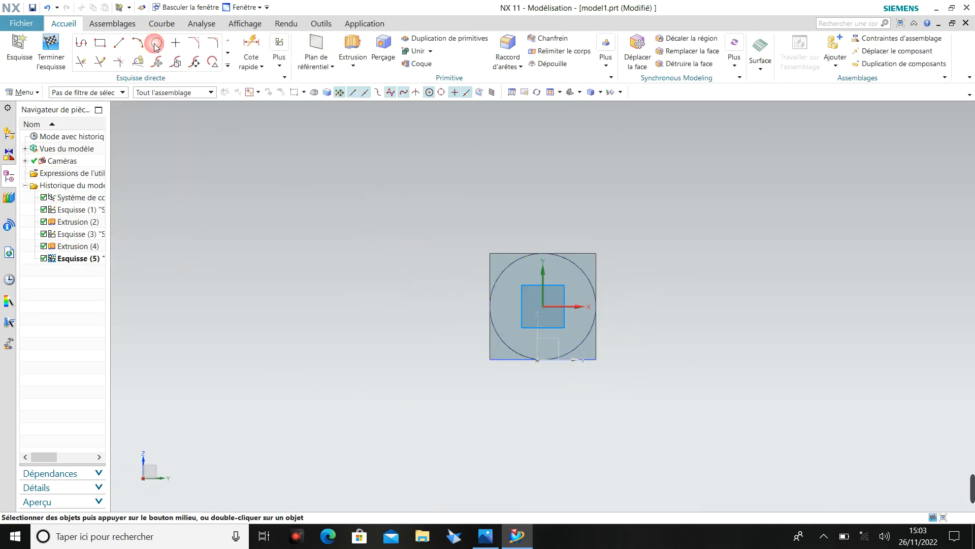
left_click(543, 305)
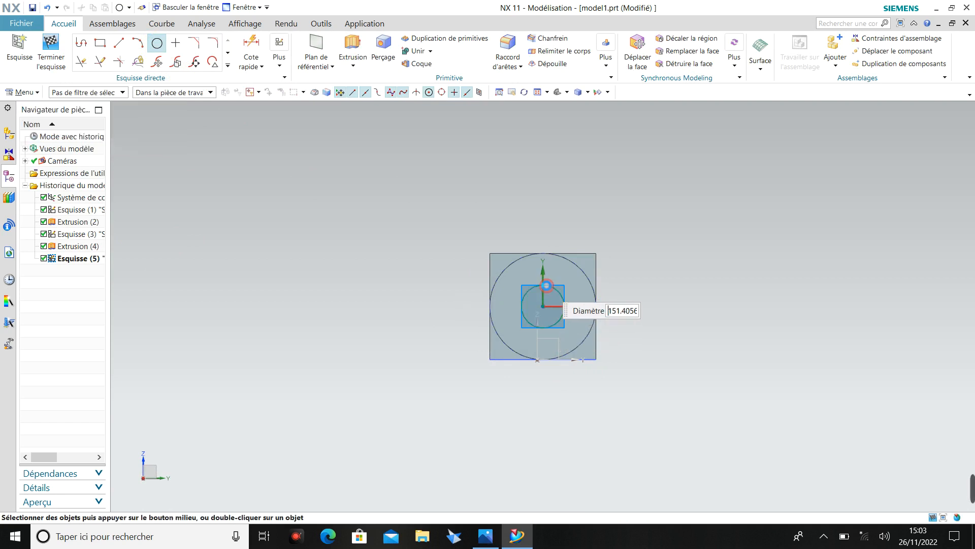
left_click(546, 285)
left_click(251, 51)
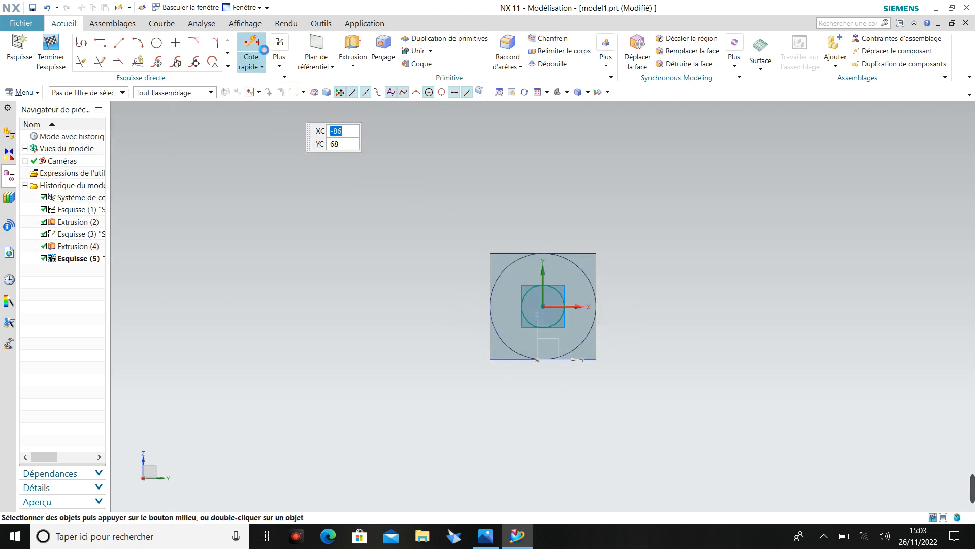
left_click(565, 289)
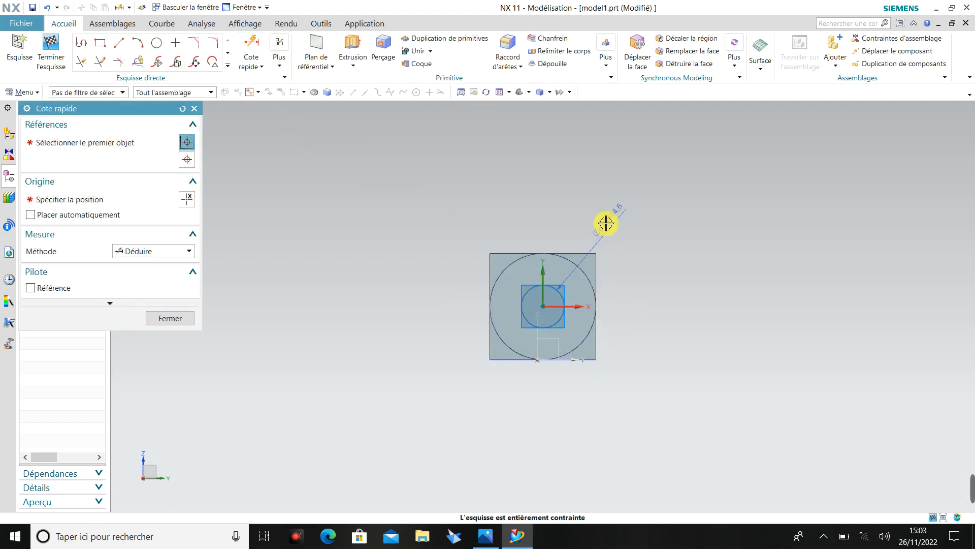
left_click(606, 222)
type("12")
key("Return")
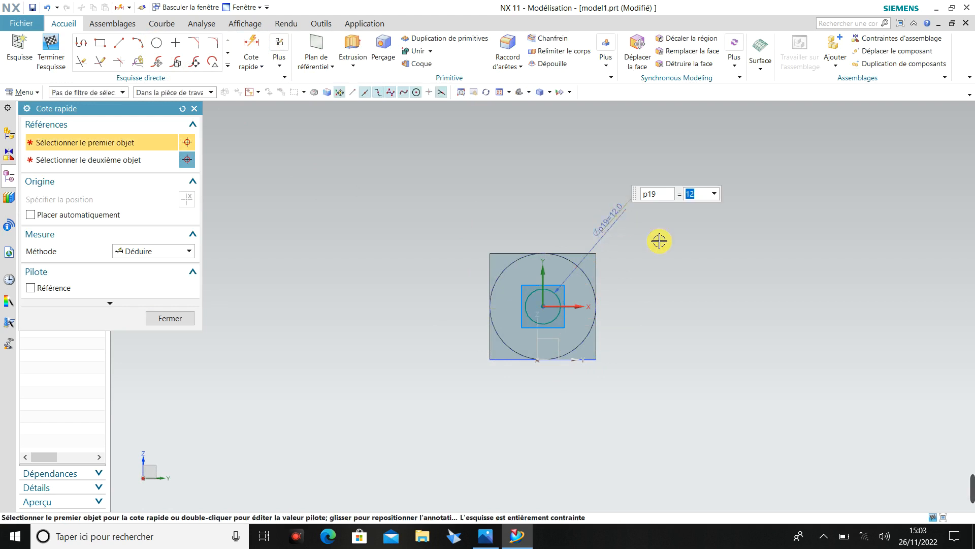
mouse_move(660, 241)
middle_mouse_down()
mouse_move(647, 313)
mouse_move(727, 420)
mouse_move(664, 359)
mouse_move(652, 421)
middle_mouse_up()
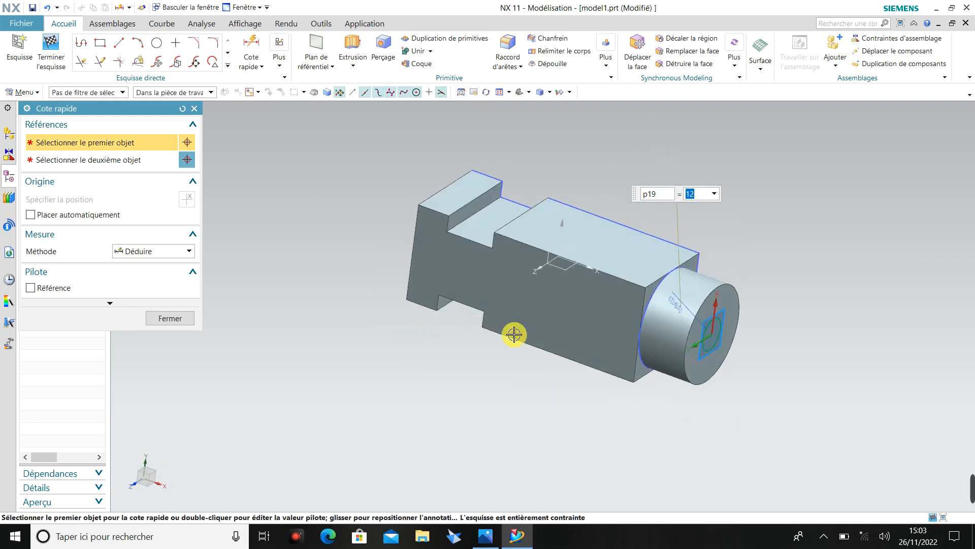
left_click(195, 109)
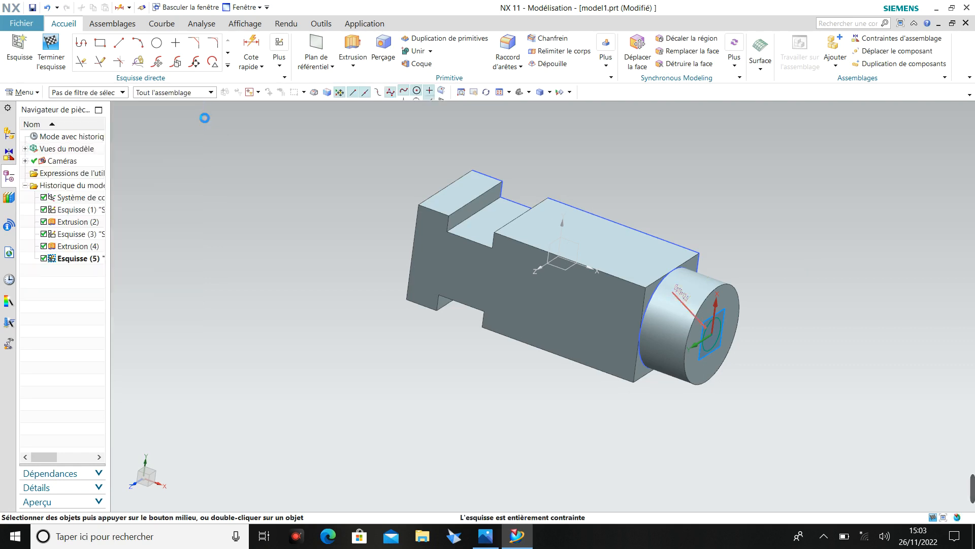
Start an extrusion of the 12 mm circle and set its Boolean operation to Subtract (Soustraire).
left_click(354, 67)
left_click(362, 81)
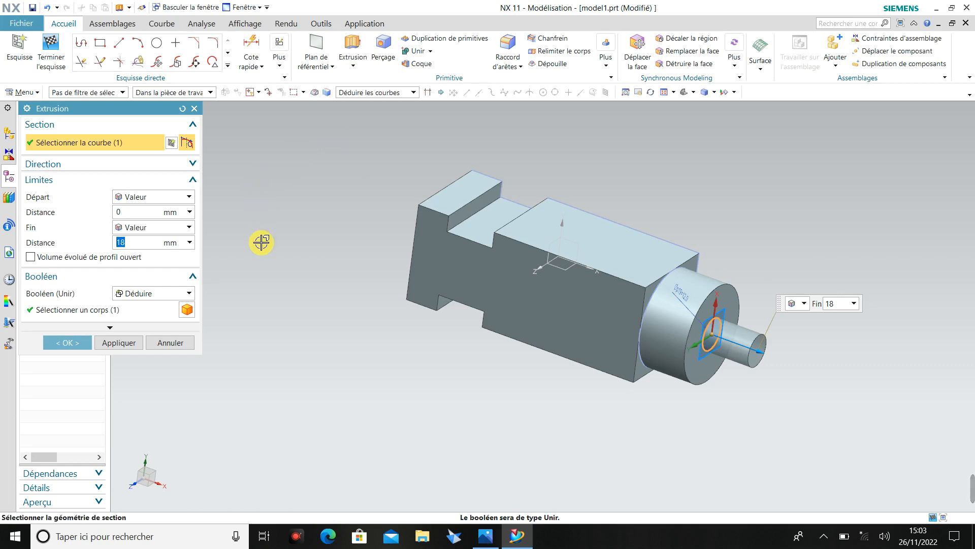
left_click(484, 537)
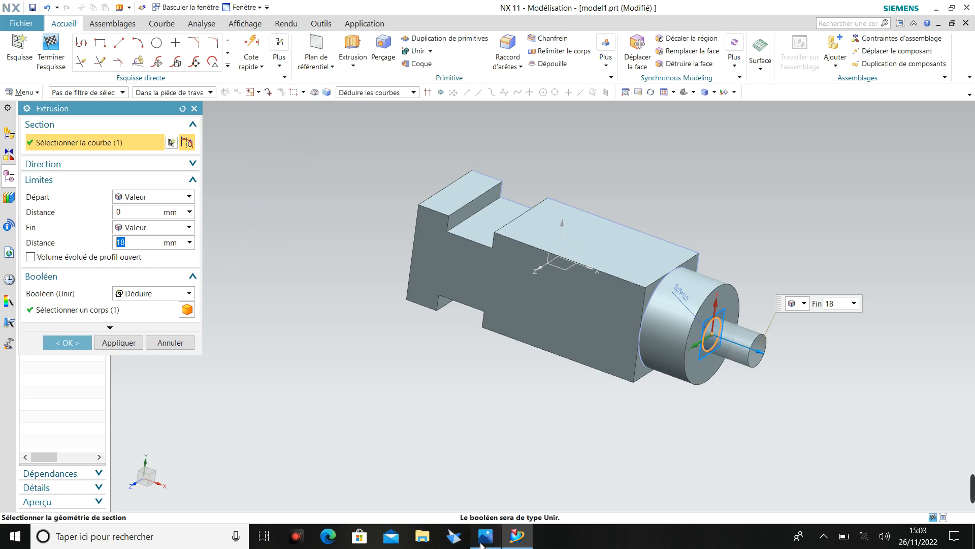
left_click(482, 539)
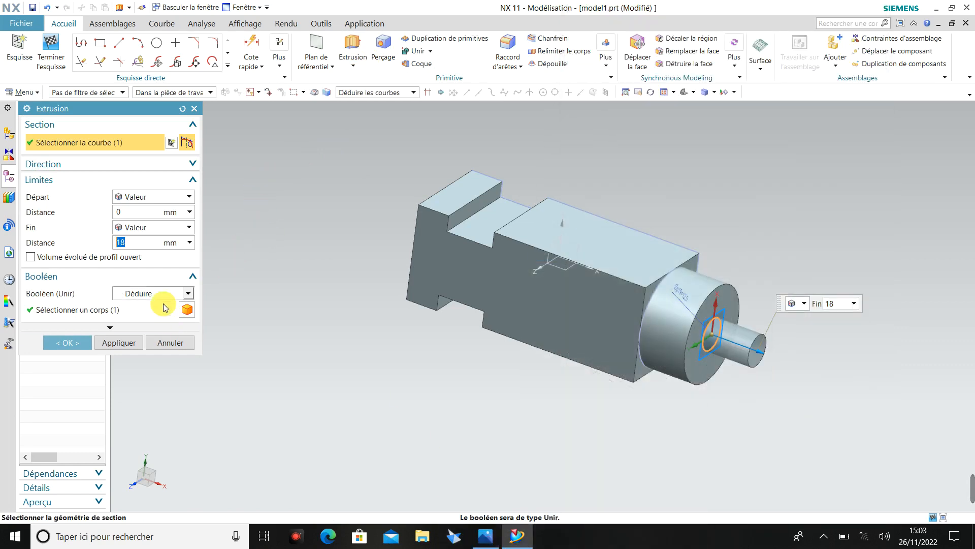
left_click(133, 243)
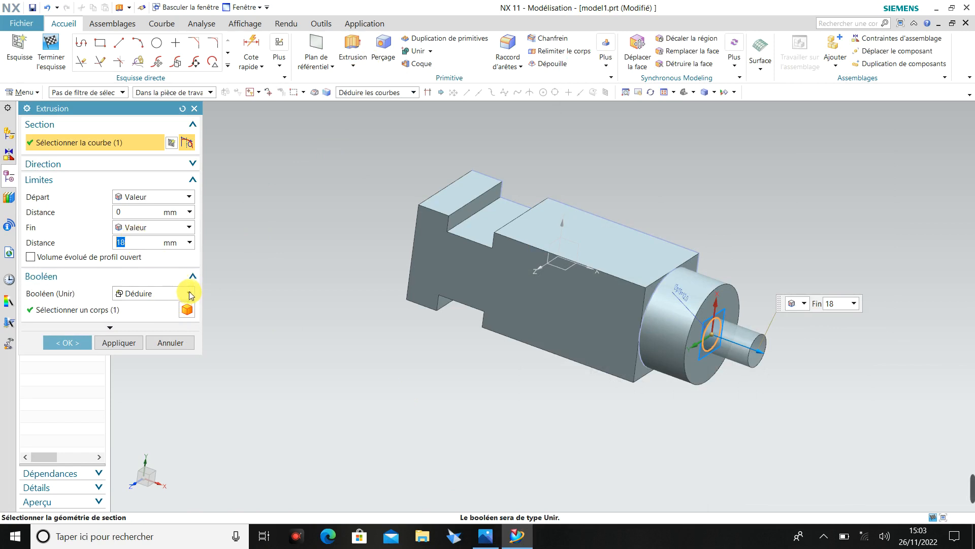
left_click(189, 293)
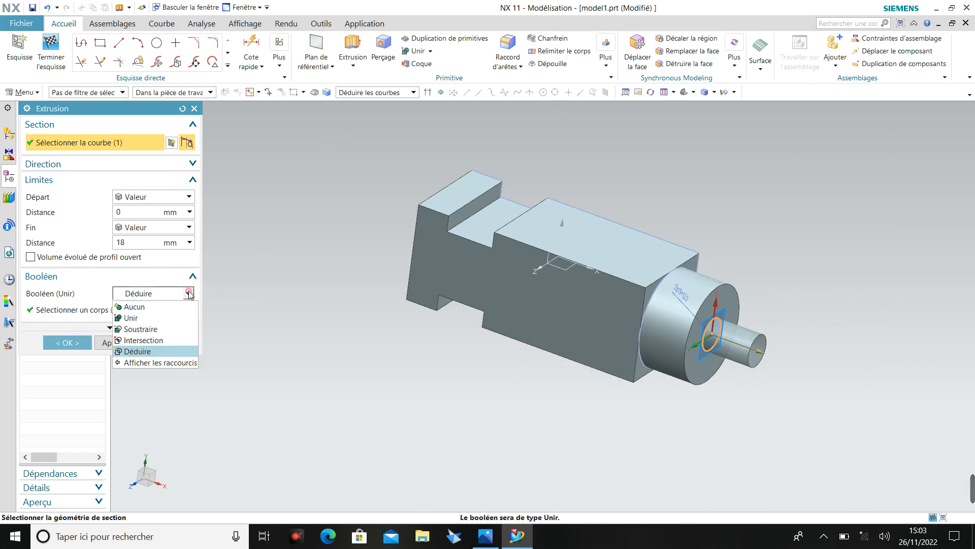
left_click(160, 328)
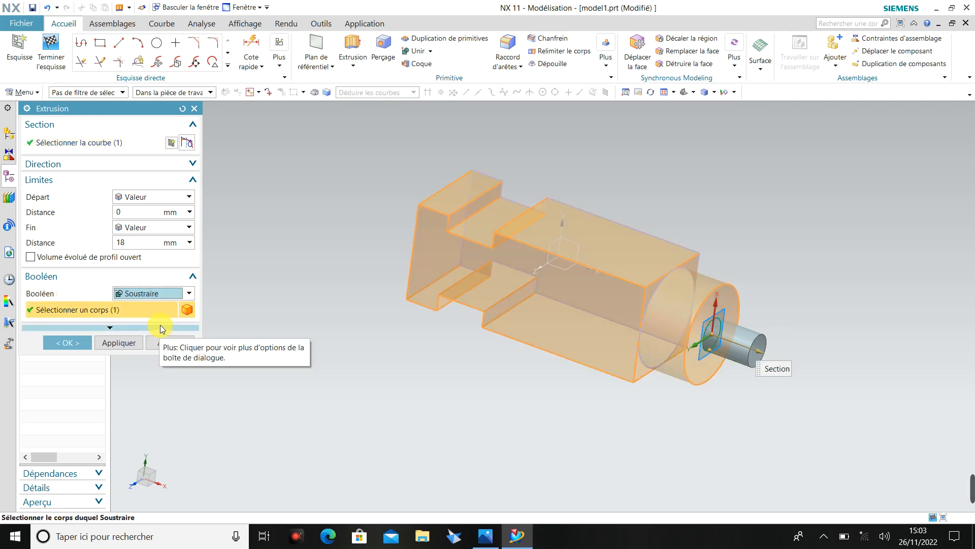
Reverse the subtractive extrusion of the 12 mm circle into the boss, set its end distance to 18 mm and confirm it.
left_click(763, 353)
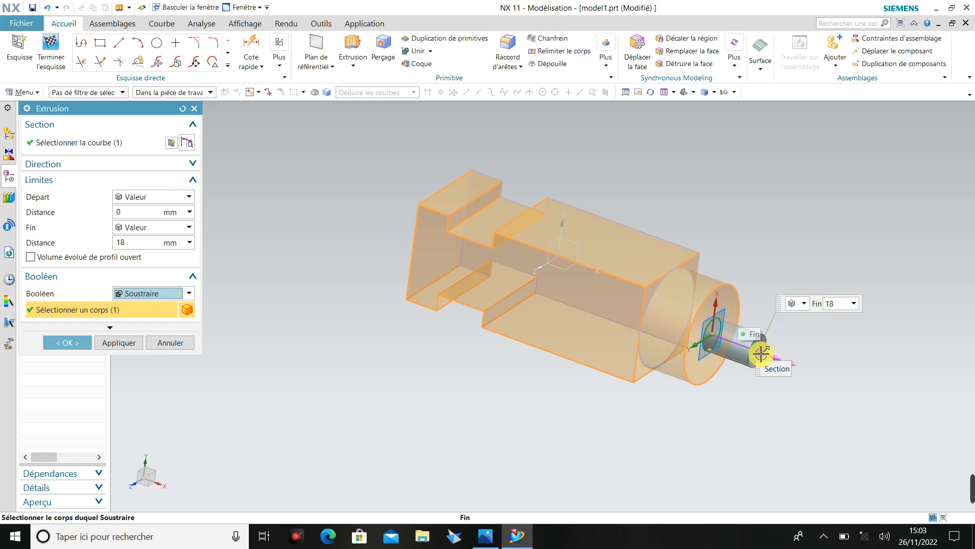
left_click_drag(761, 356, 683, 324)
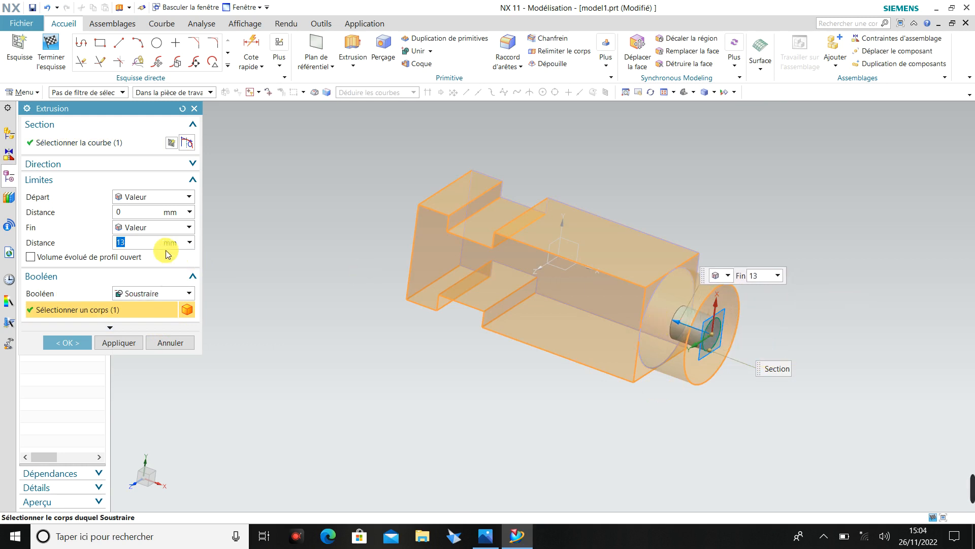
left_click(140, 242)
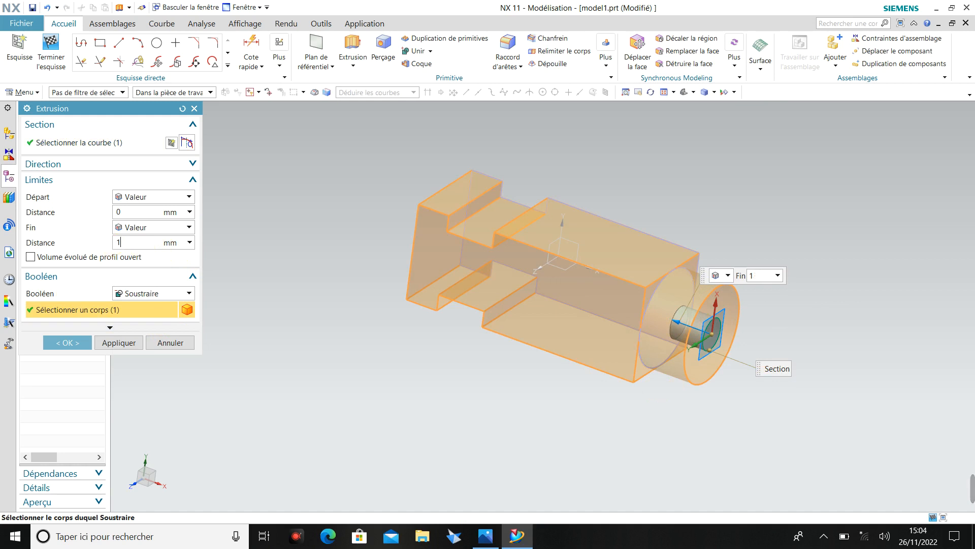
key("Return")
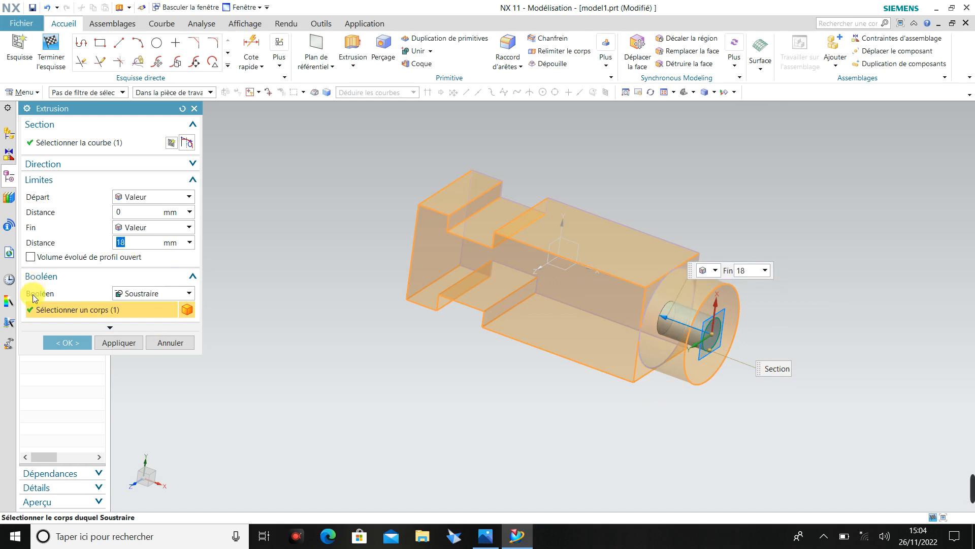
left_click(66, 344)
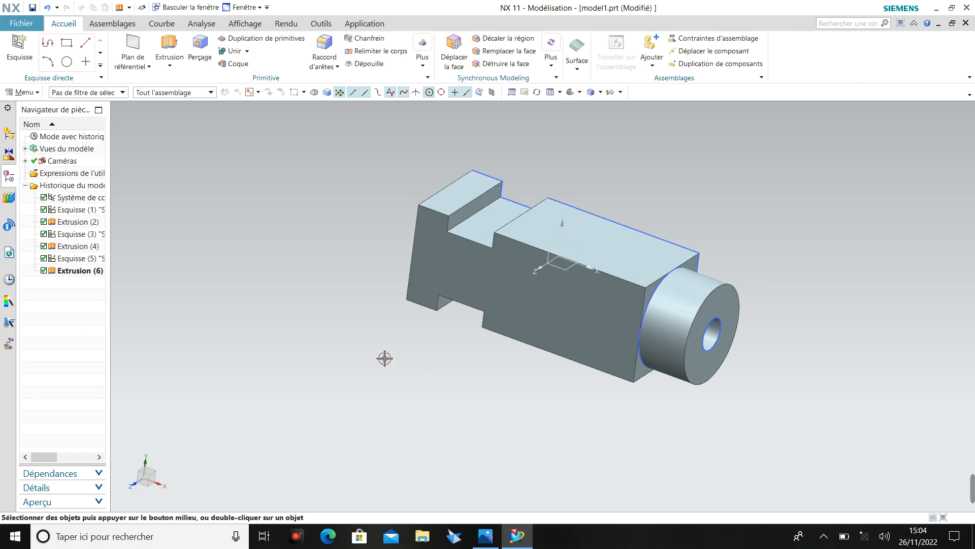
Check the reference drawing for the rectangular pocket and create a new sketch on the block's large upper face.
scroll(705, 183, "up", 2)
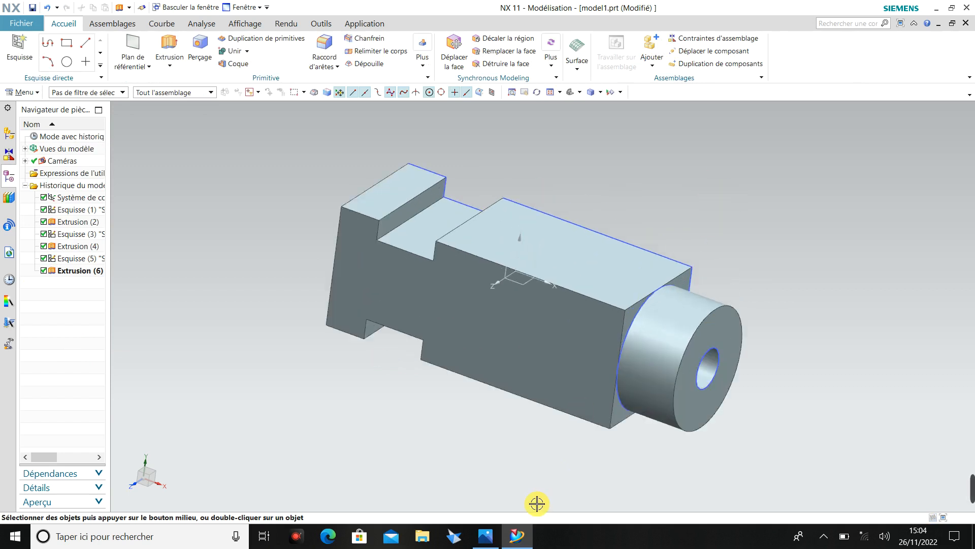
left_click(485, 537)
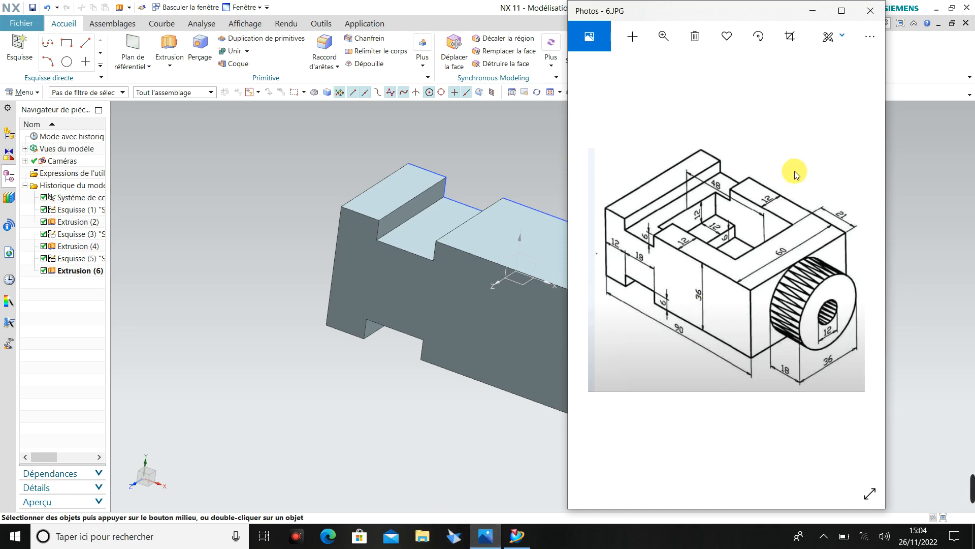
left_click(817, 11)
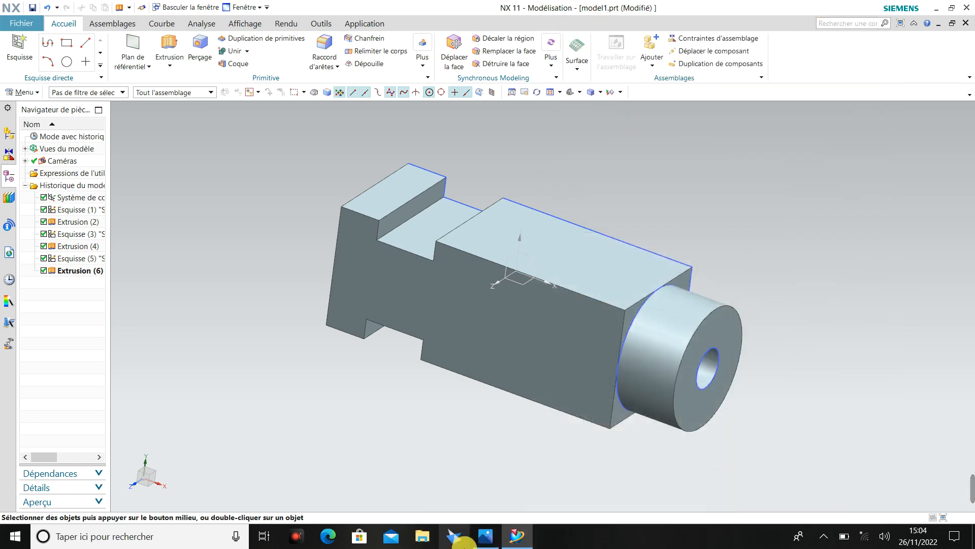
left_click(488, 536)
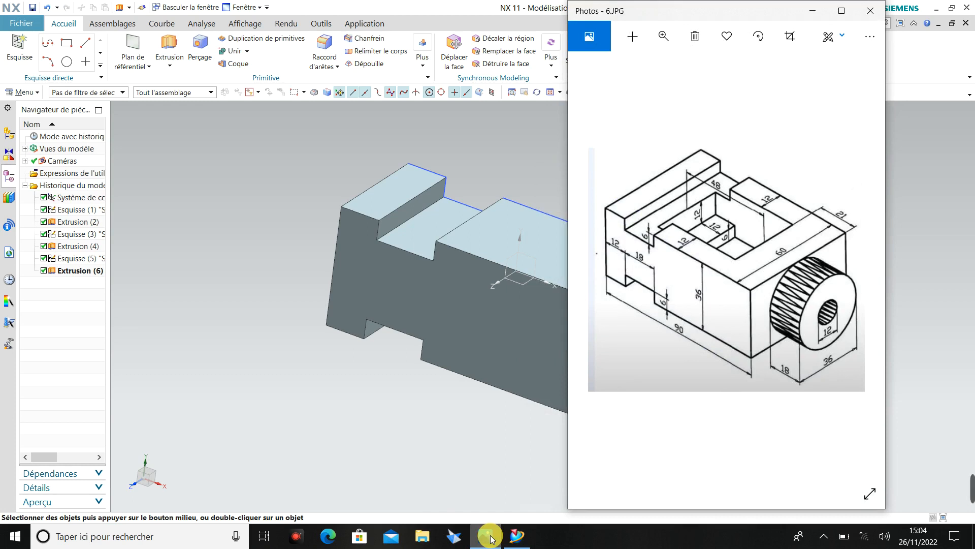
left_click(489, 536)
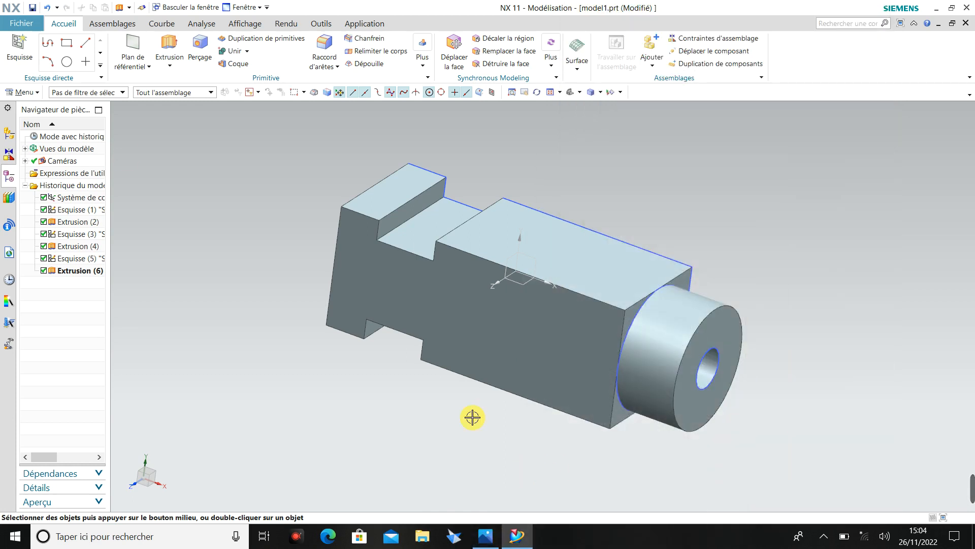
left_click(22, 54)
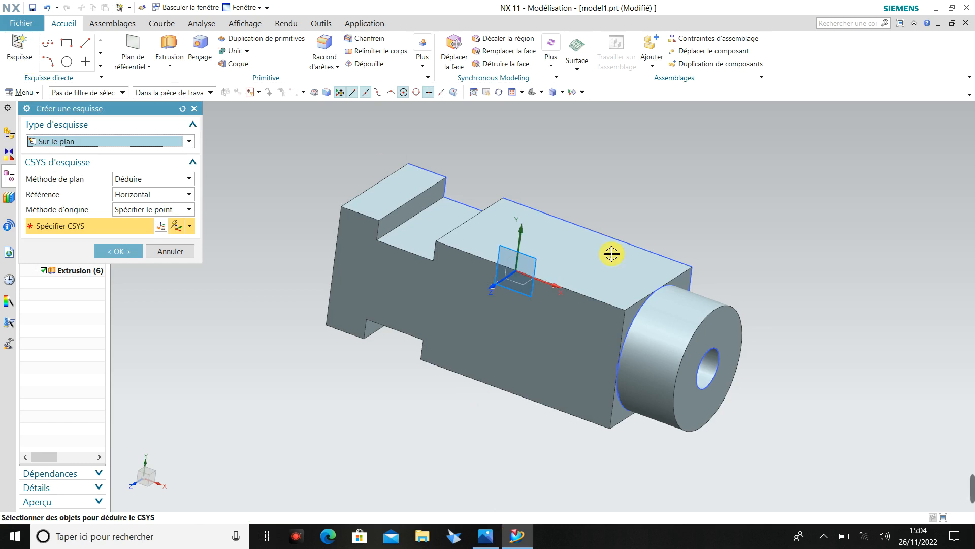
left_click(603, 273)
left_click(136, 252)
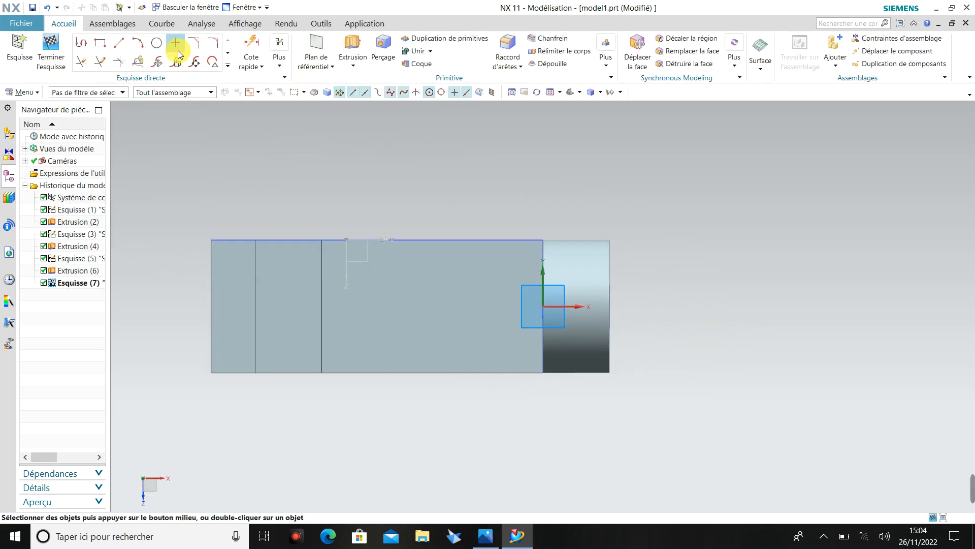
Sketch a centre-based rectangle on the block's lengthwise centreline, about 22 mm from the boss-end edge, and compare it with the reference drawing.
left_click(103, 49)
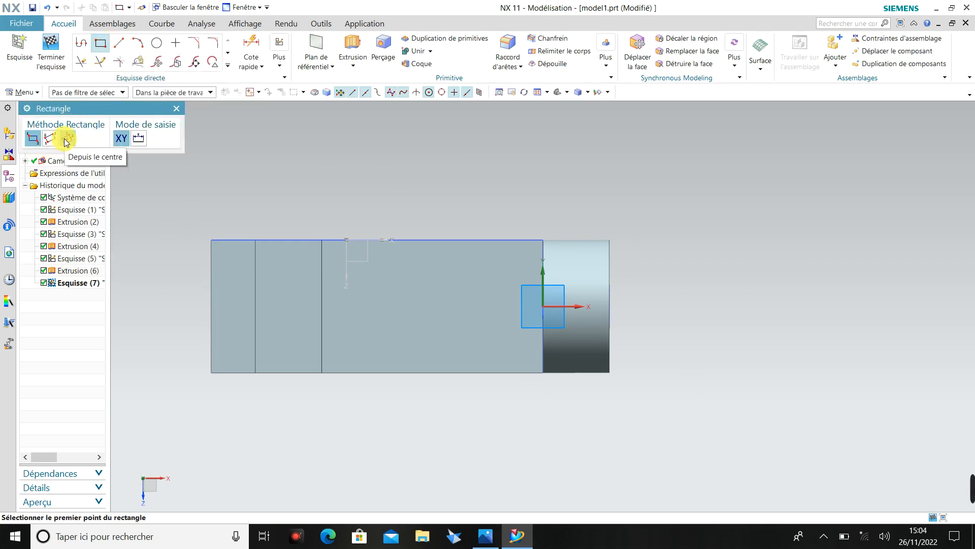
left_click(66, 139)
left_click(398, 305)
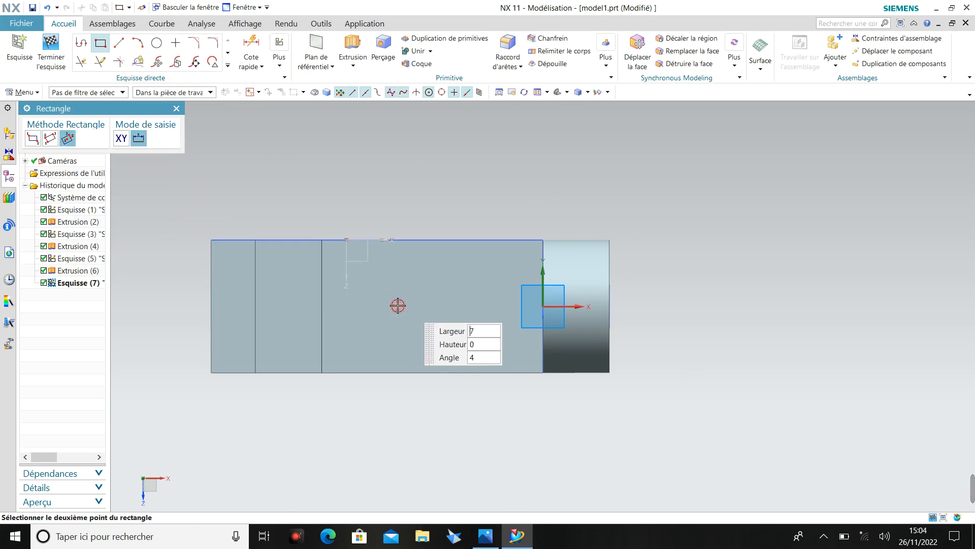
left_click(453, 272)
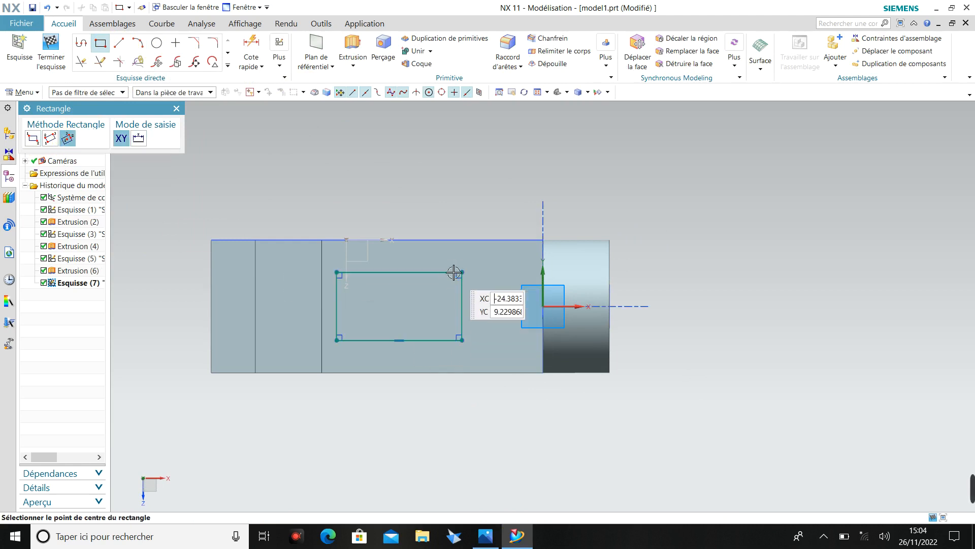
key("Escape")
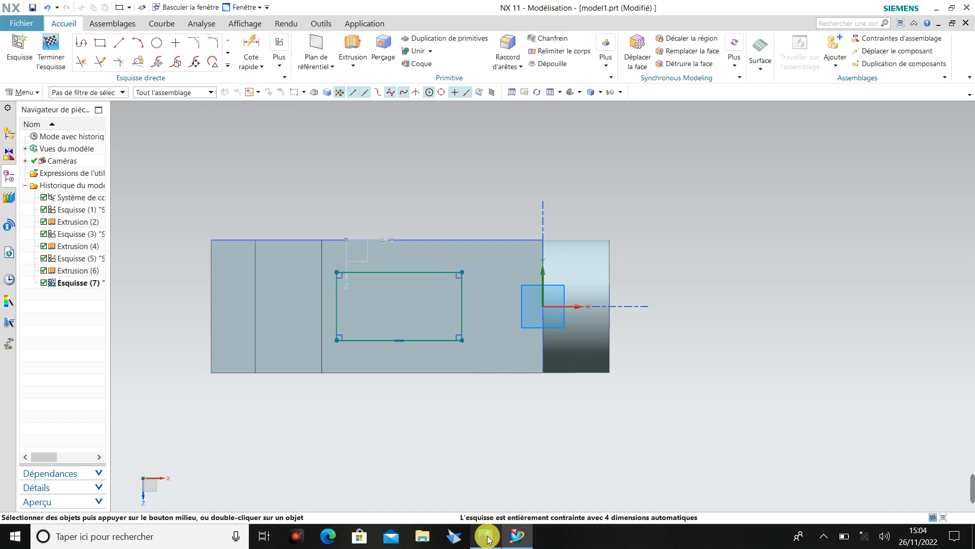
left_click(486, 537)
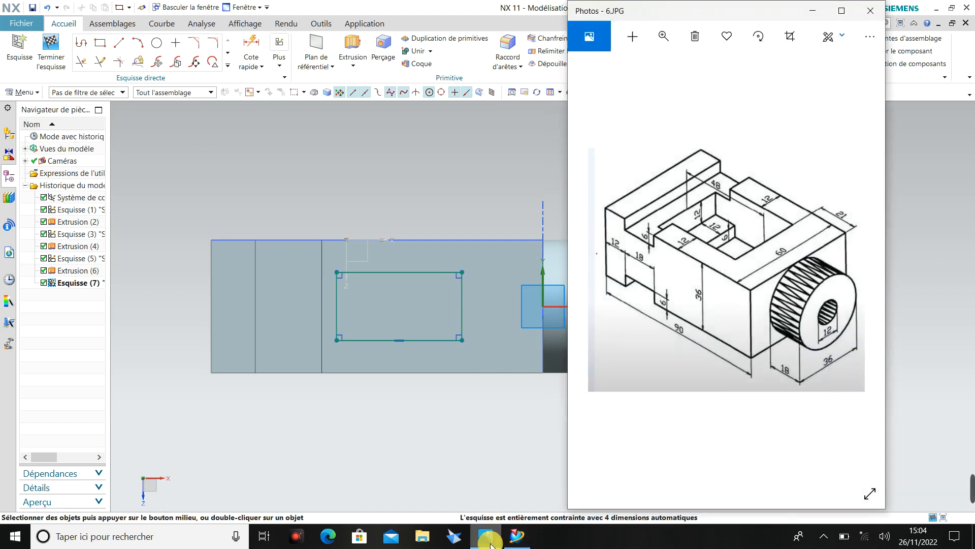
left_click(489, 541)
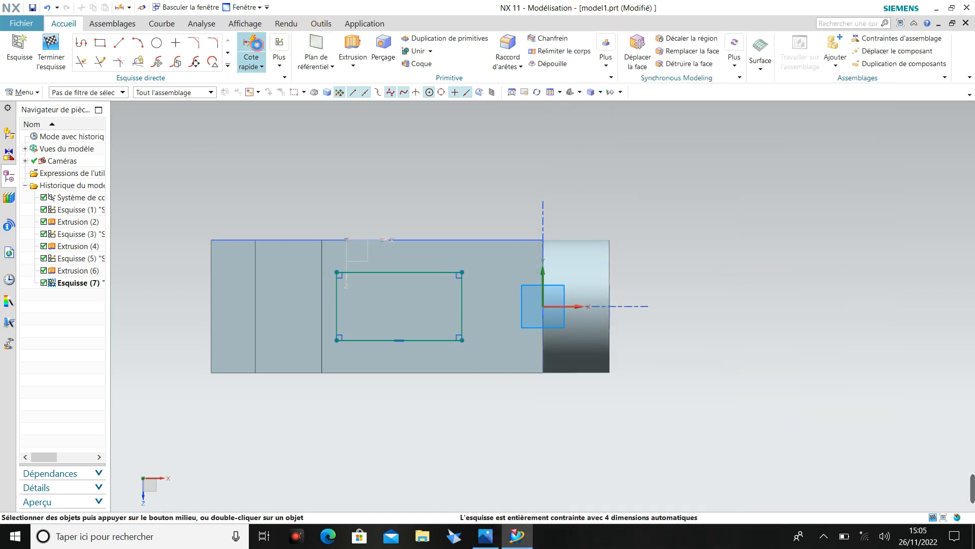
left_click(251, 51)
left_click(460, 298)
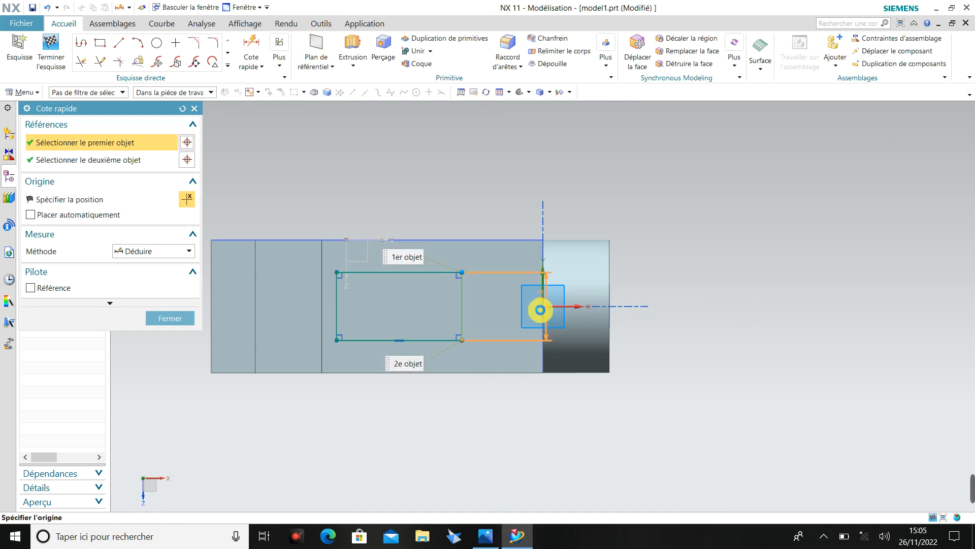
left_click(542, 348)
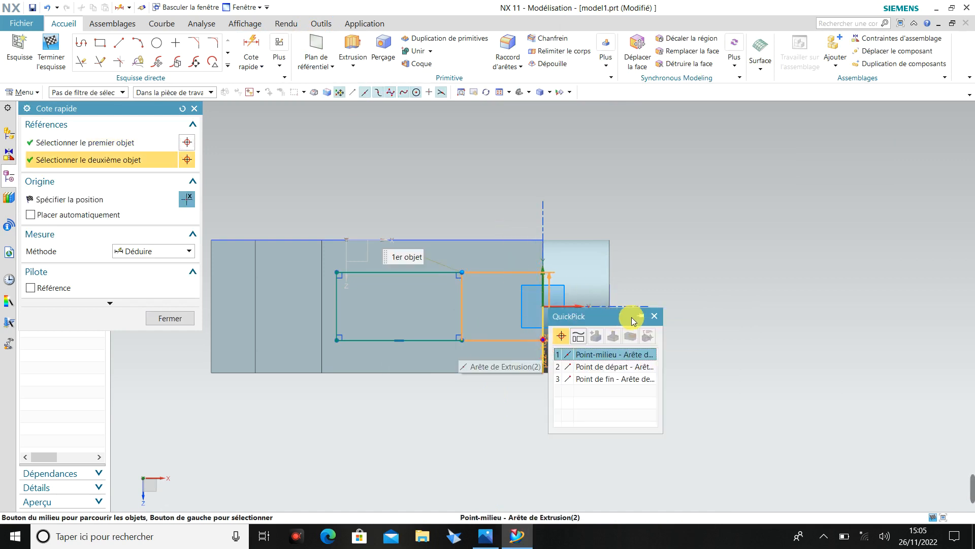
left_click(654, 316)
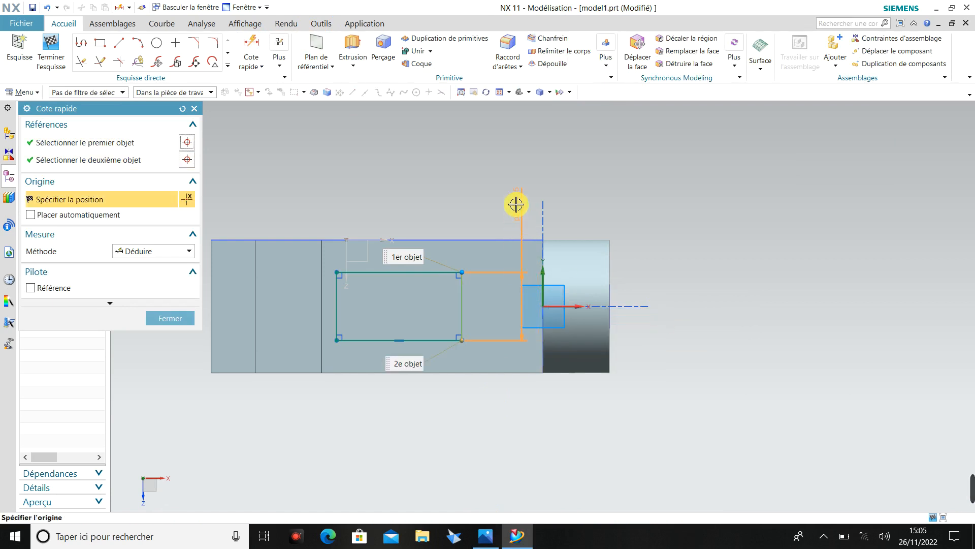
key("Escape")
Dimension the distance between the rectangle's side nearest the boss and the block's boss-end edge.
scroll(537, 349, "up", 4)
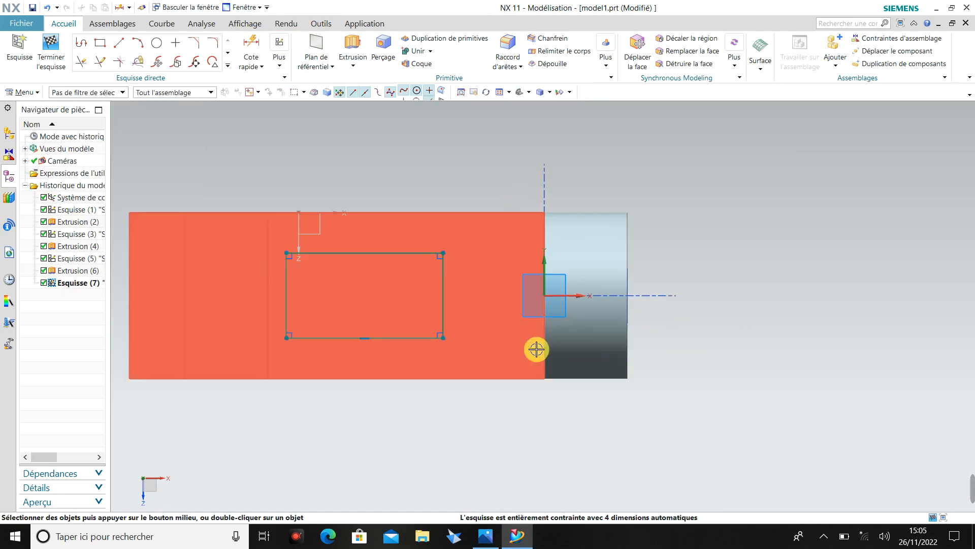
left_click(251, 46)
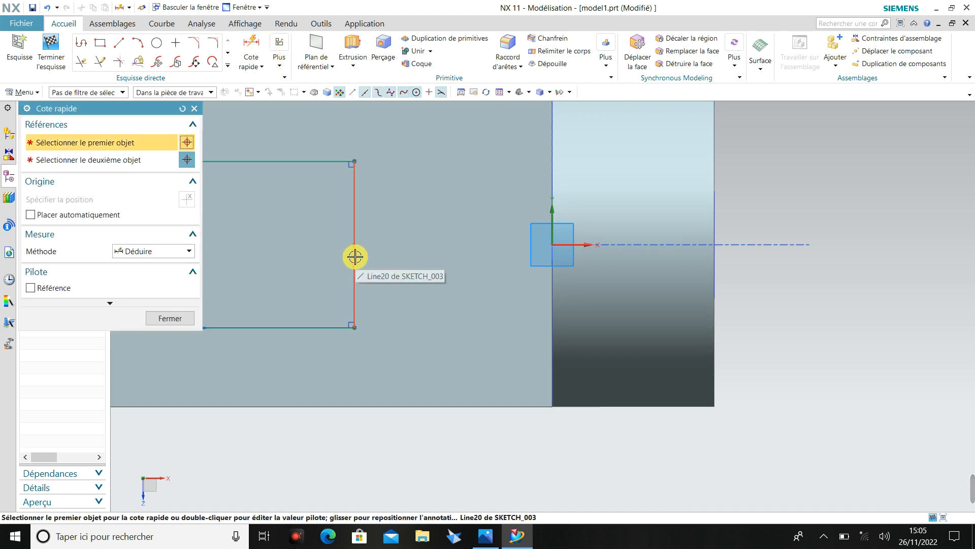
left_click(355, 257)
left_click(553, 301)
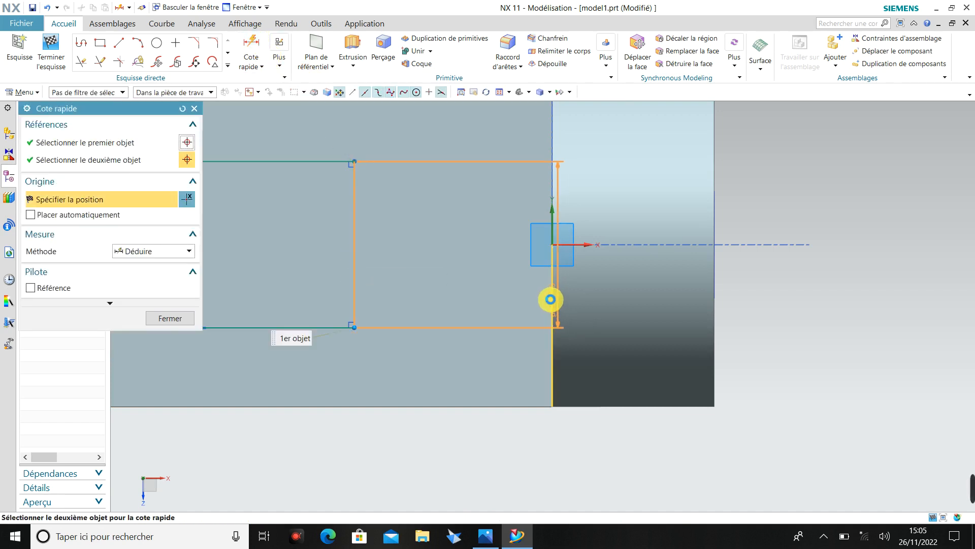
scroll(490, 193, "down", 5)
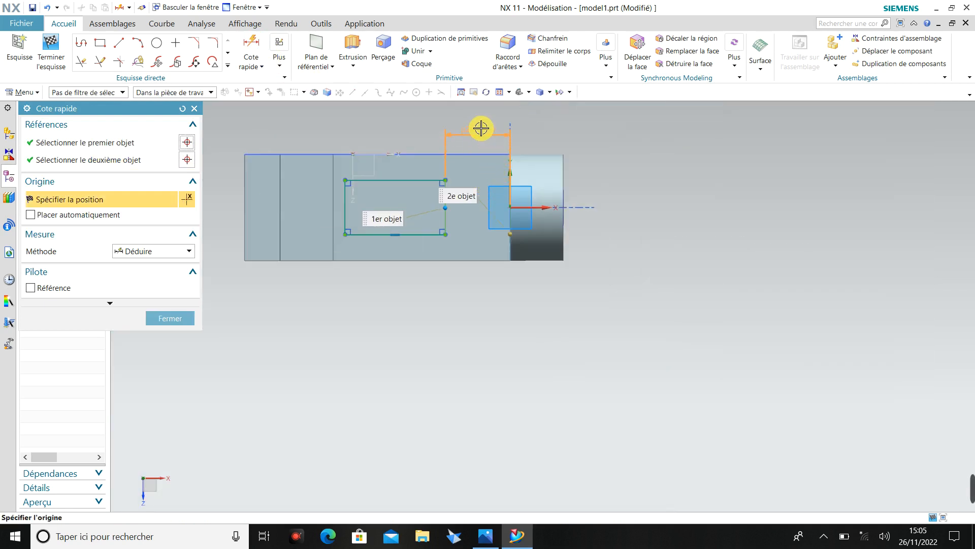
left_click(481, 127)
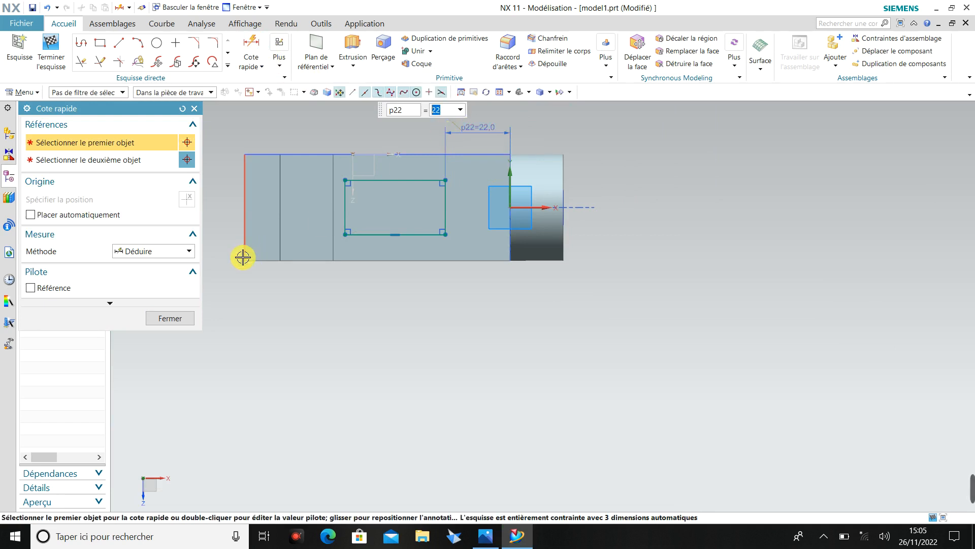
left_click(188, 322)
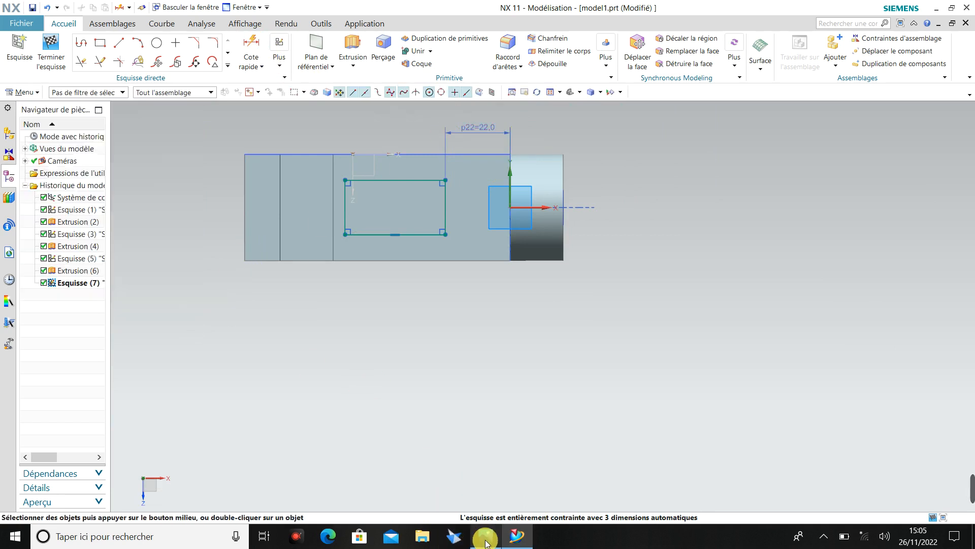
Check the reference drawing and set the distance from the rectangle to the block's boss-end edge to 21 mm.
left_click(486, 538)
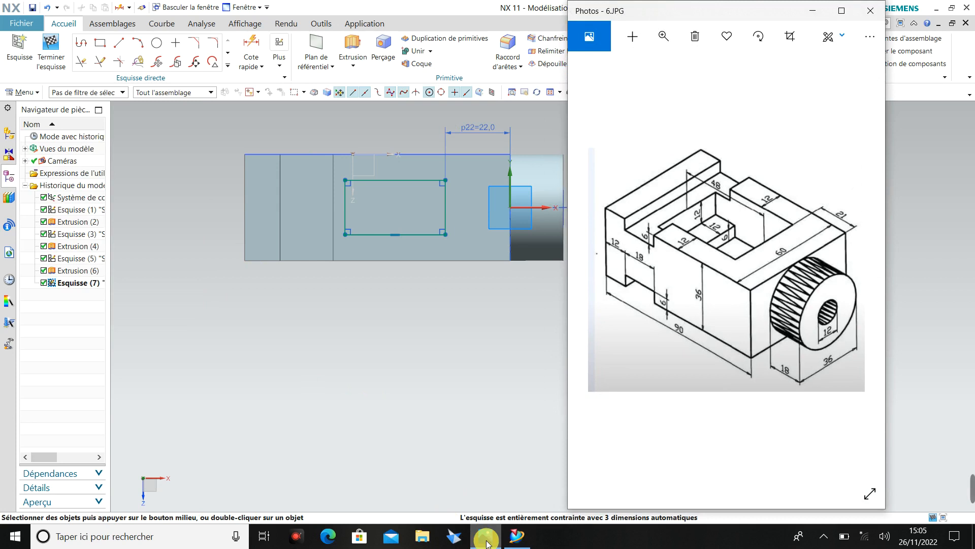
left_click(486, 540)
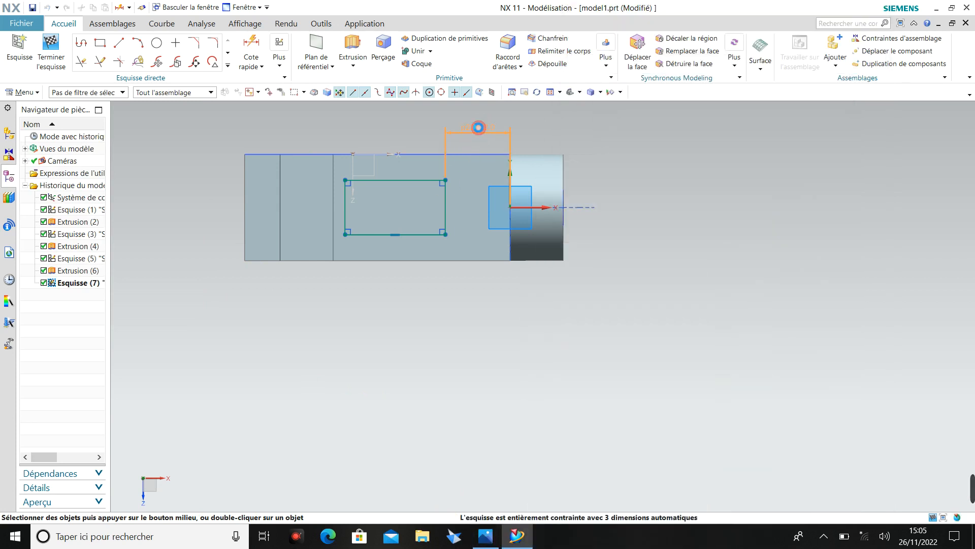
double_click(478, 128)
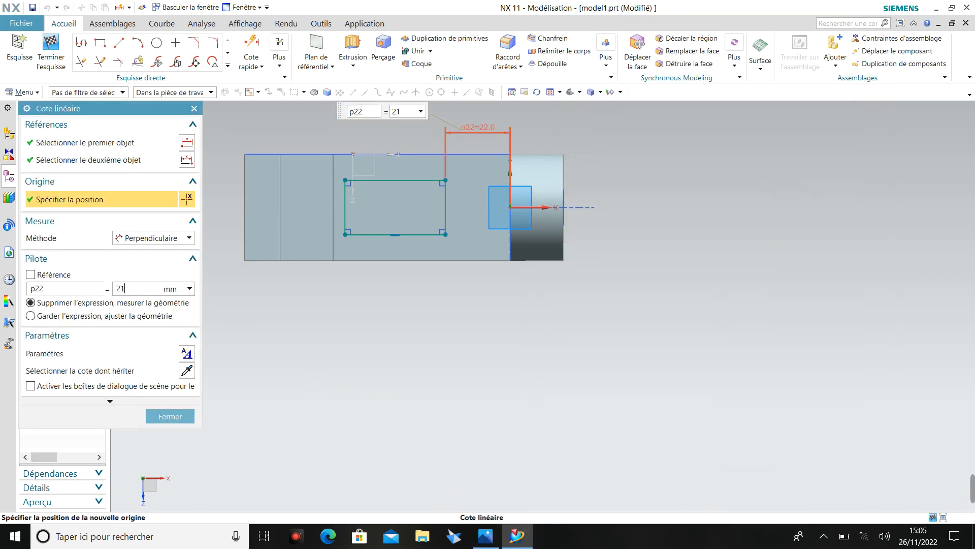
type("21")
left_click(179, 417)
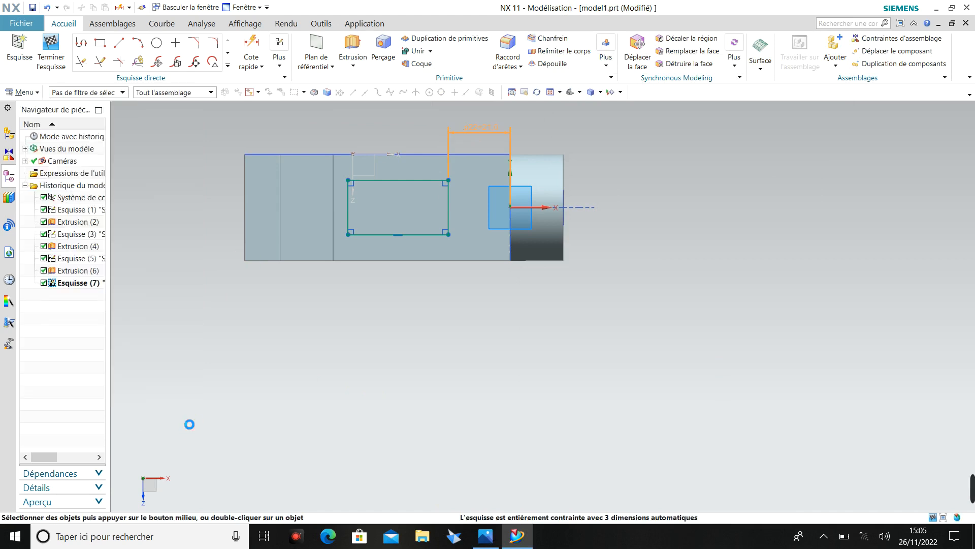
Check the reference drawing and dimension the rectangle's +Y long side 12 mm from the block's adjacent long edge.
left_click(487, 540)
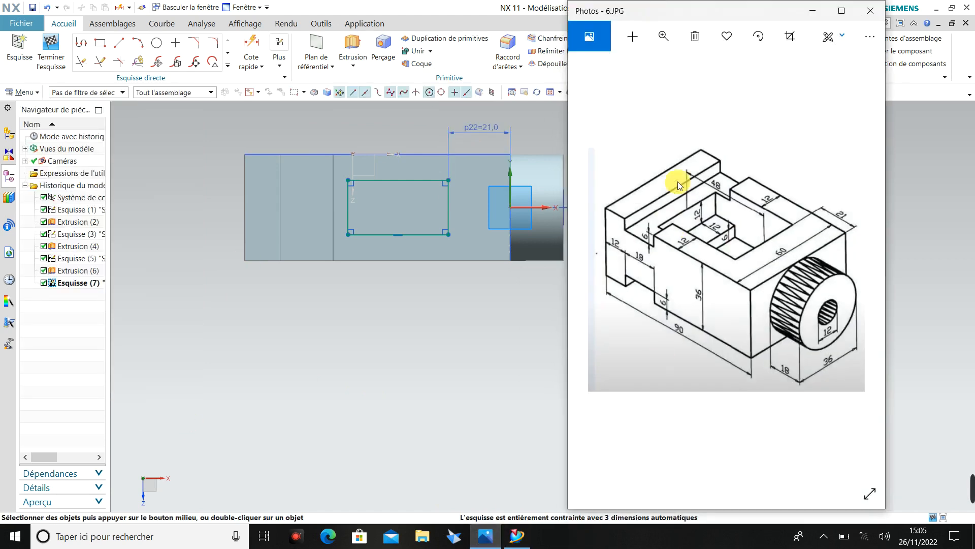
left_click(818, 11)
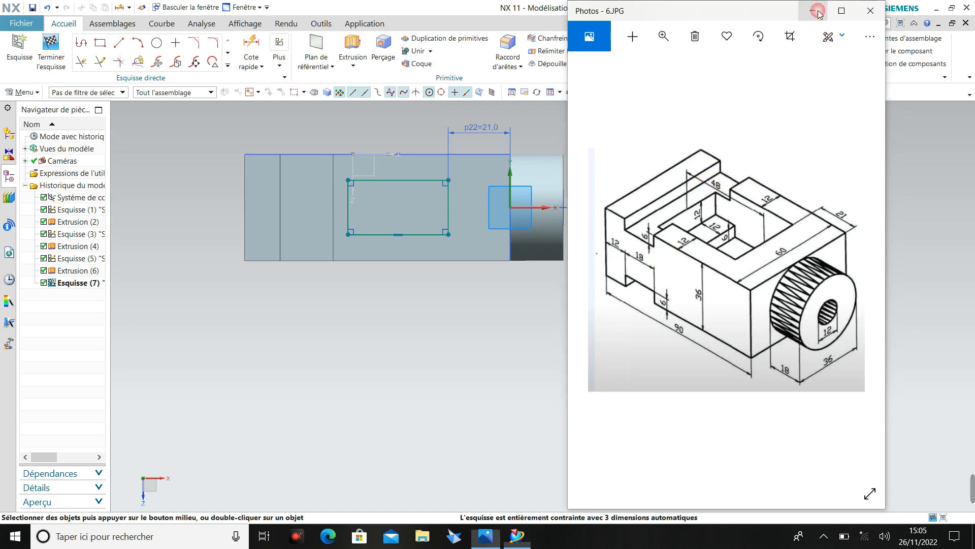
scroll(425, 123, "down", 1)
scroll(426, 132, "up", 2)
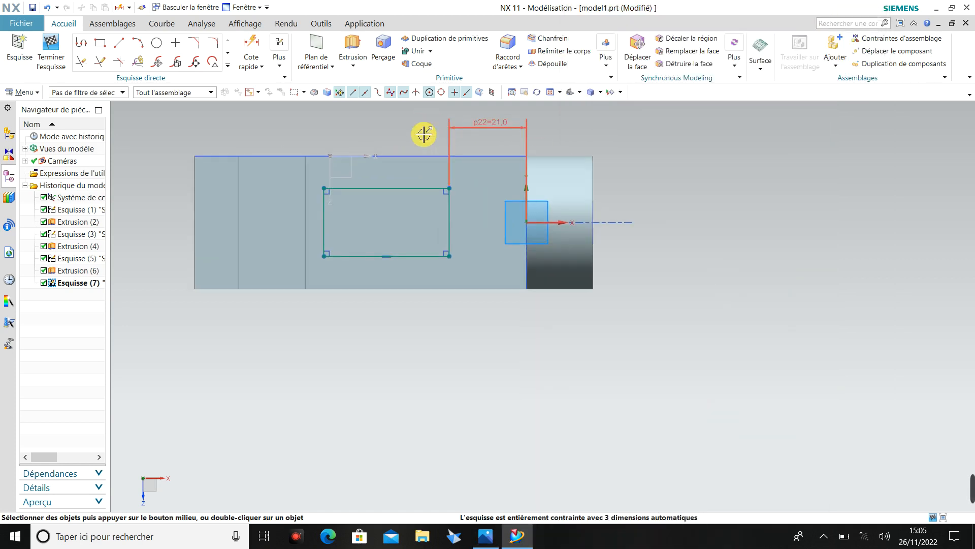
left_click(251, 46)
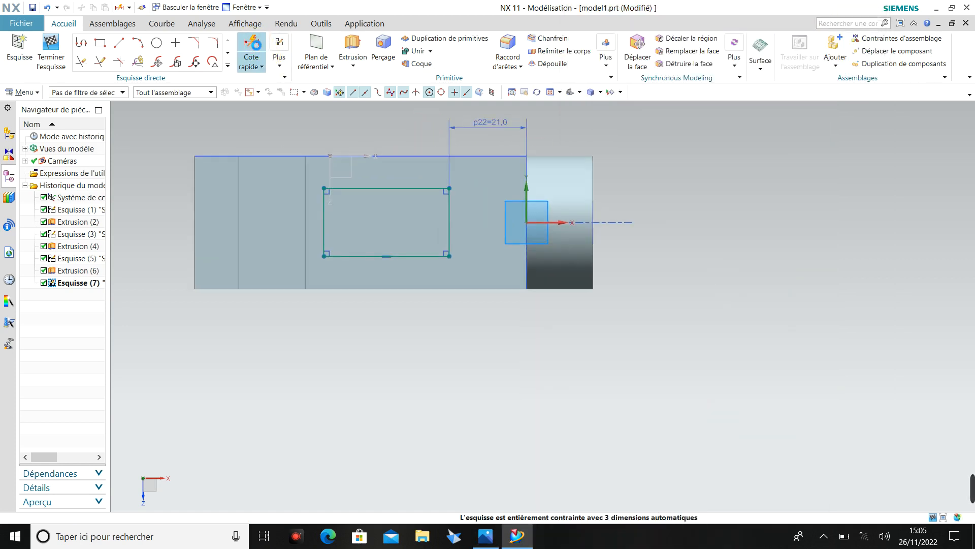
left_click(409, 188)
left_click(431, 153)
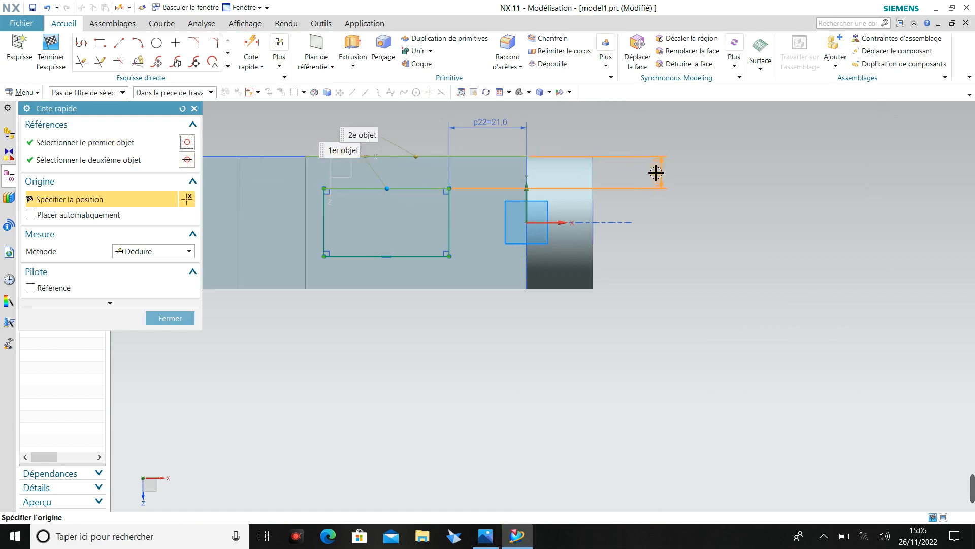
left_click(655, 172)
type("12")
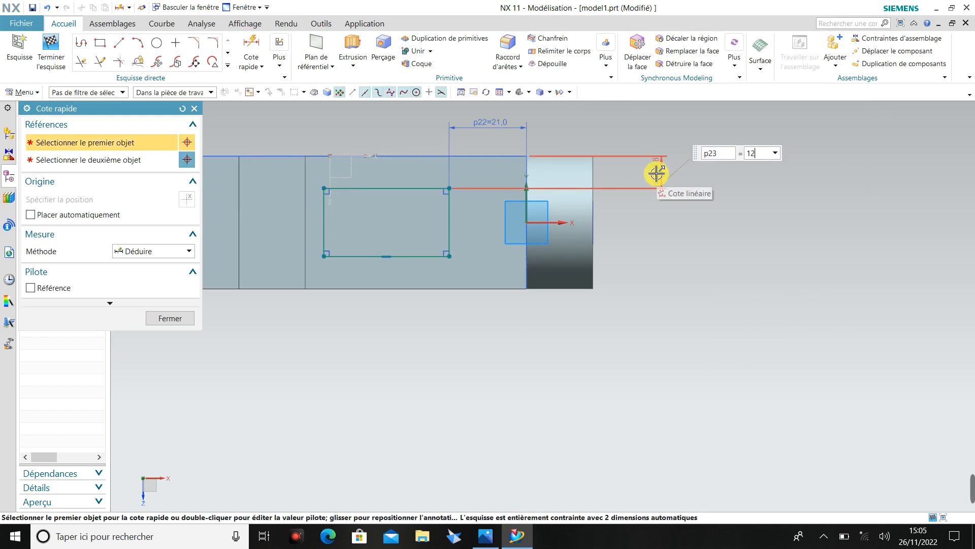
key("Return")
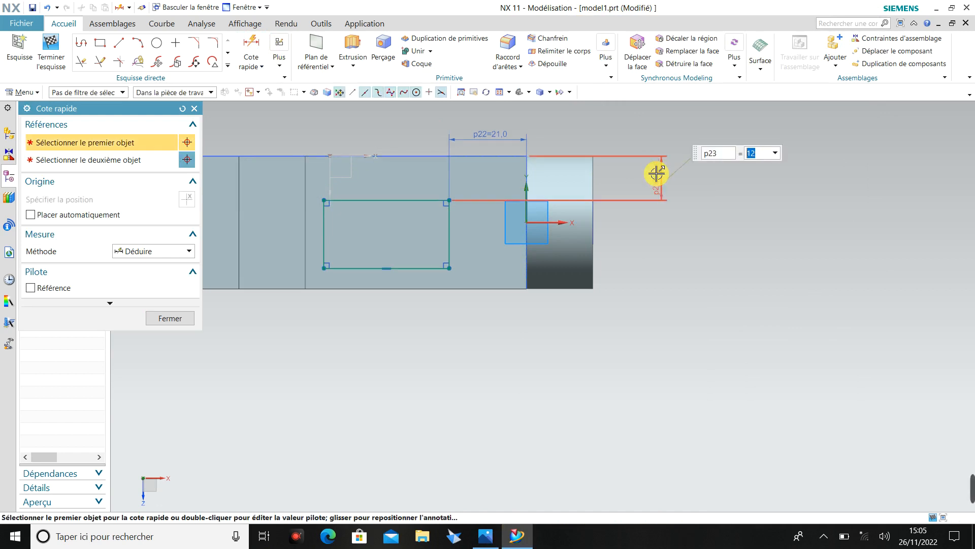
Dimension the rectangle's opposite long side 12 mm from the block's other long edge.
left_click(408, 268)
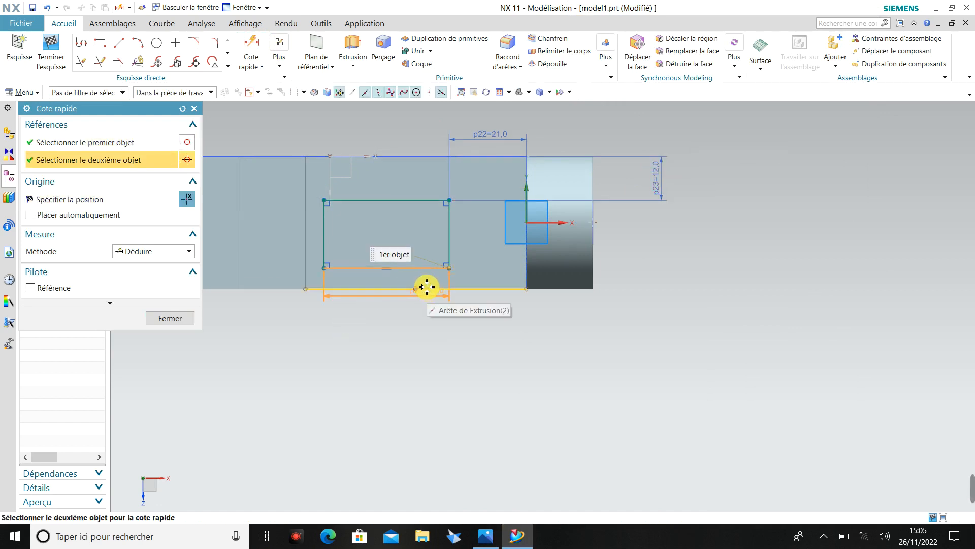
left_click(426, 287)
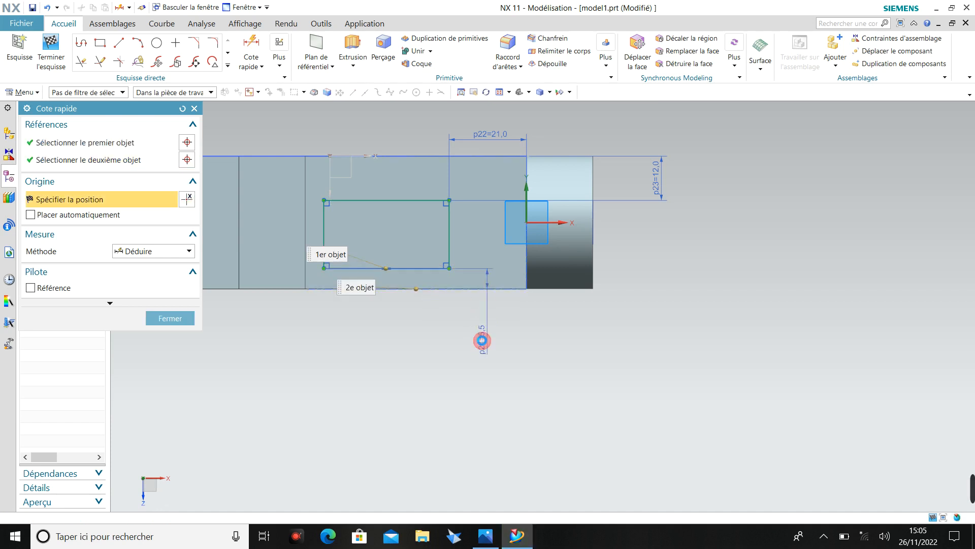
left_click(482, 341)
type("12")
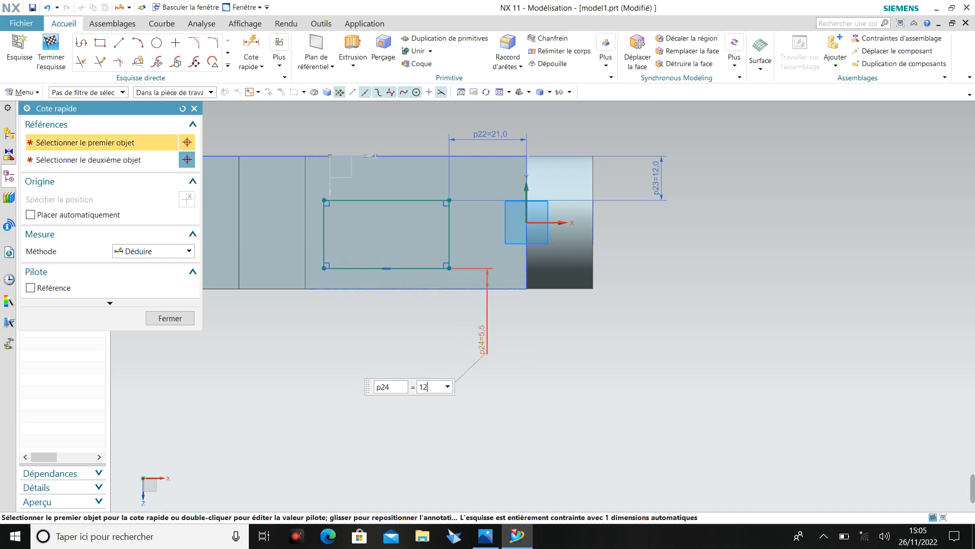
key("Return")
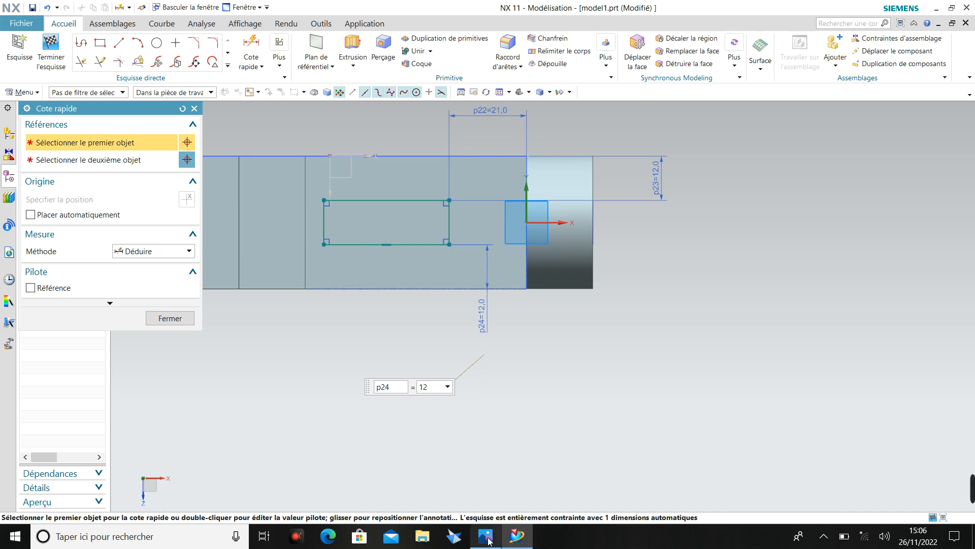
Dimension the rectangle's length along the block as 48 mm and finish dimensioning.
left_click(487, 537)
left_click(486, 536)
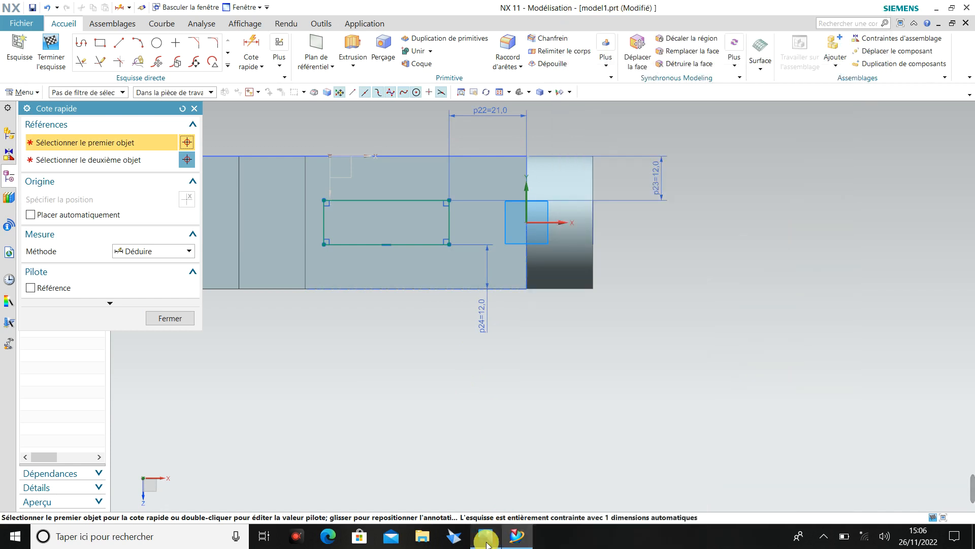
left_click(411, 245)
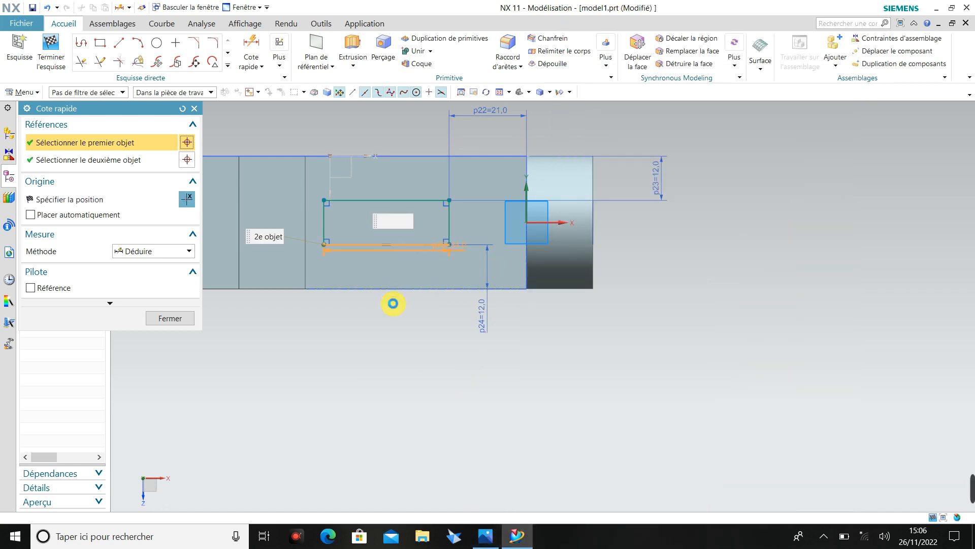
left_click(390, 312)
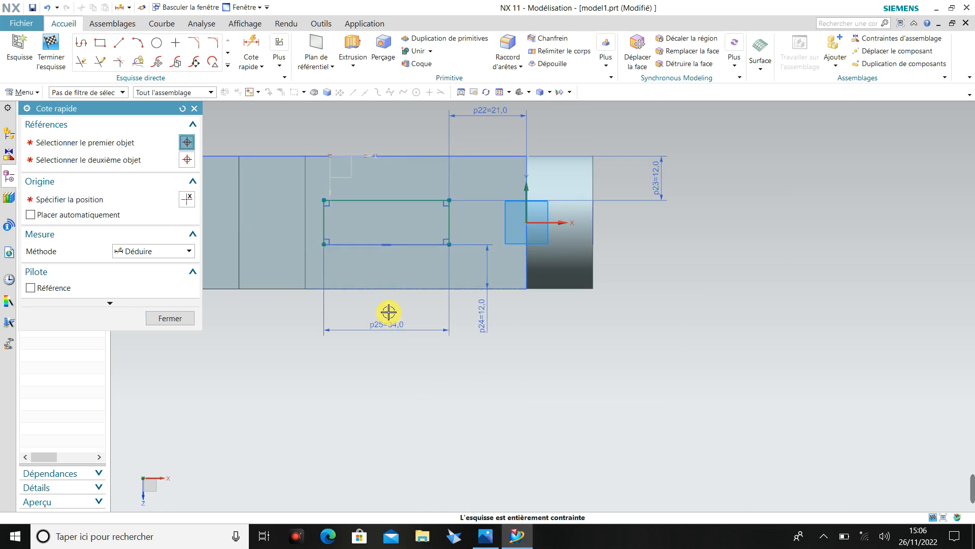
type("48")
key("Return")
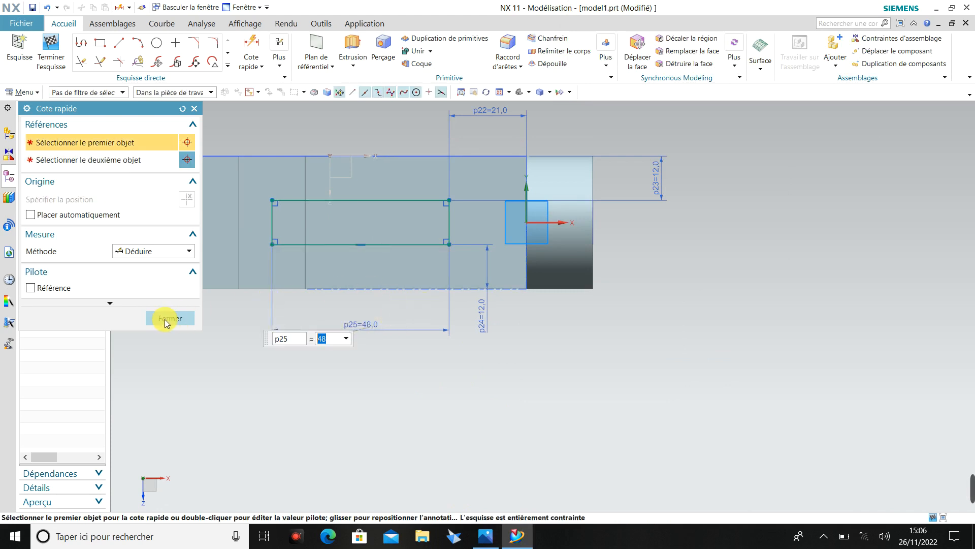
left_click(167, 323)
View the sketched block in 3D and check the reference drawing for the pocket's depth.
middle_click_drag(174, 326, 240, 334)
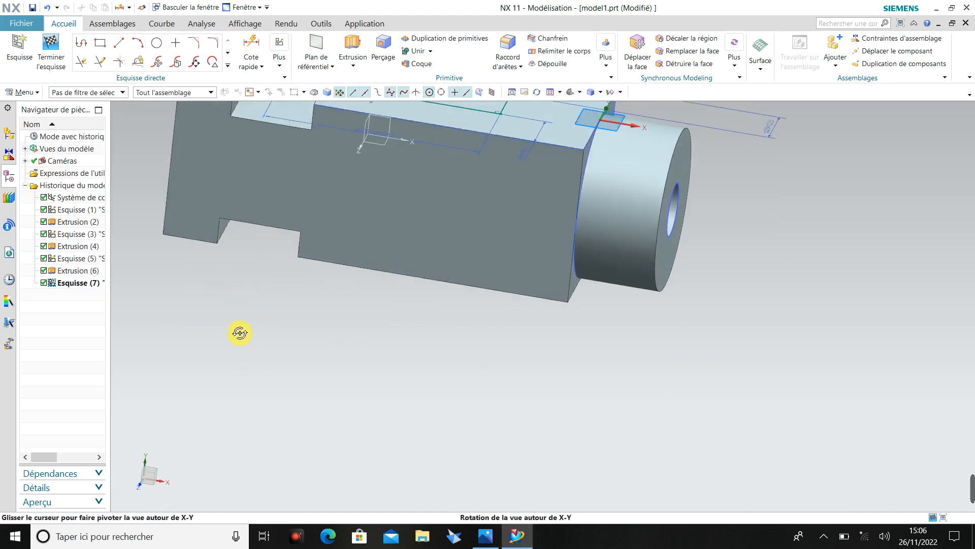
scroll(239, 338, "up", 3)
scroll(241, 330, "down", 6)
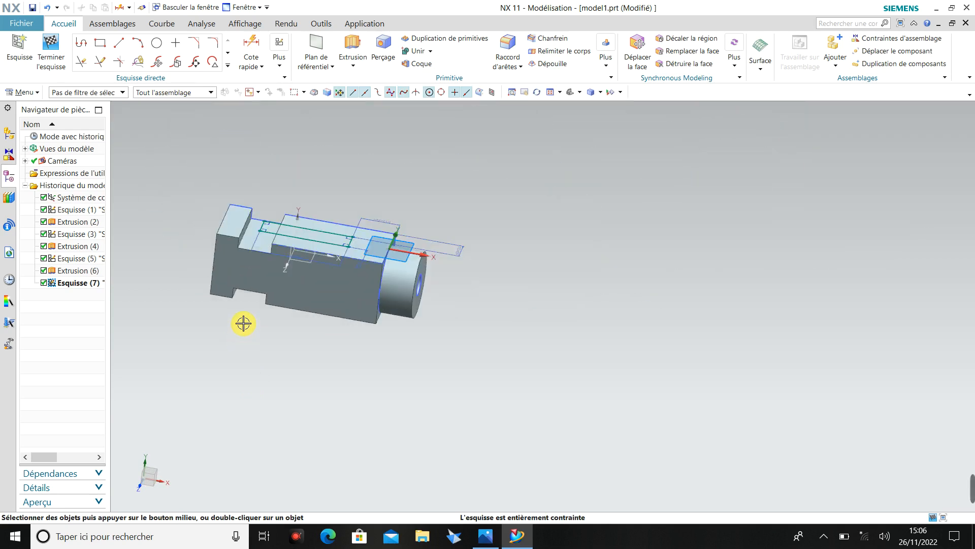
middle_click_drag(244, 175, 215, 166)
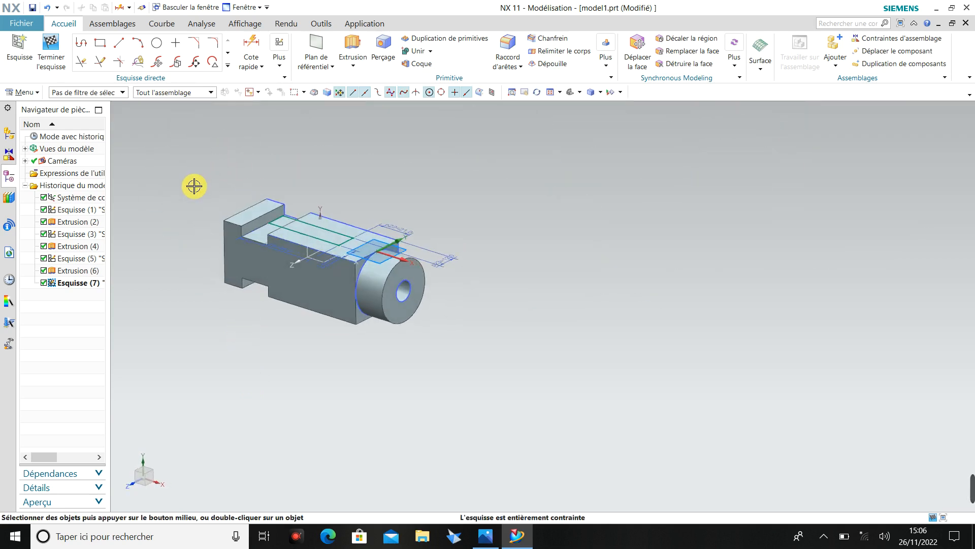
scroll(194, 186, "up", 2)
mouse_move(968, 490)
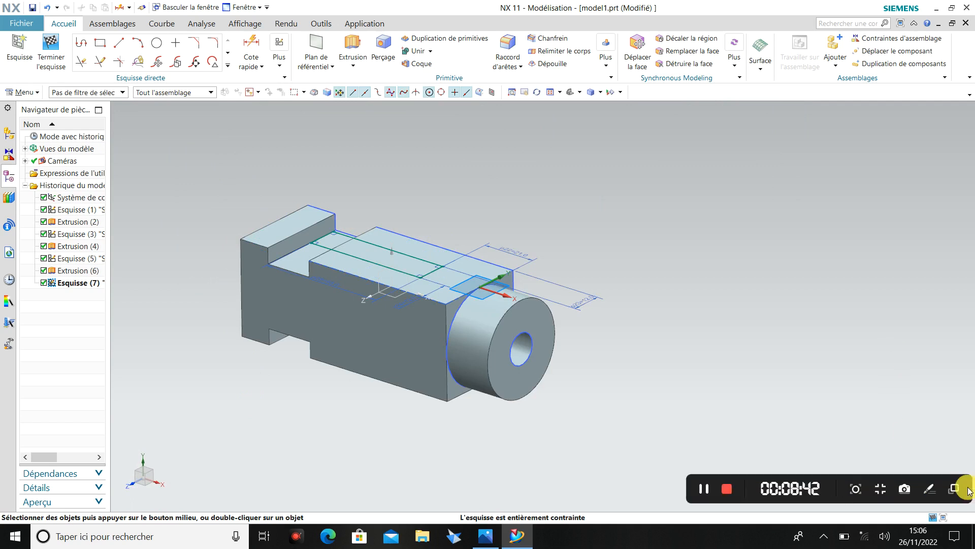
scroll(213, 243, "up", 1)
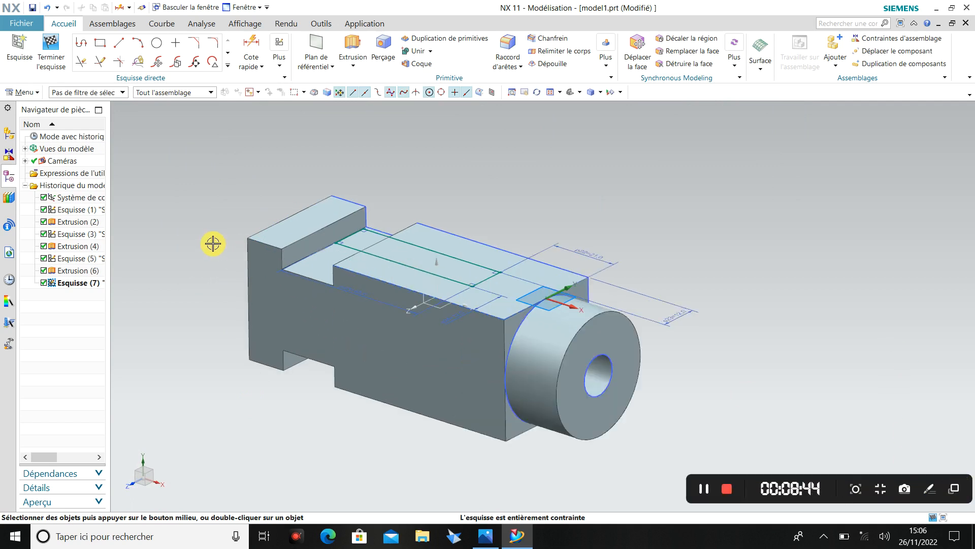
left_click(482, 542)
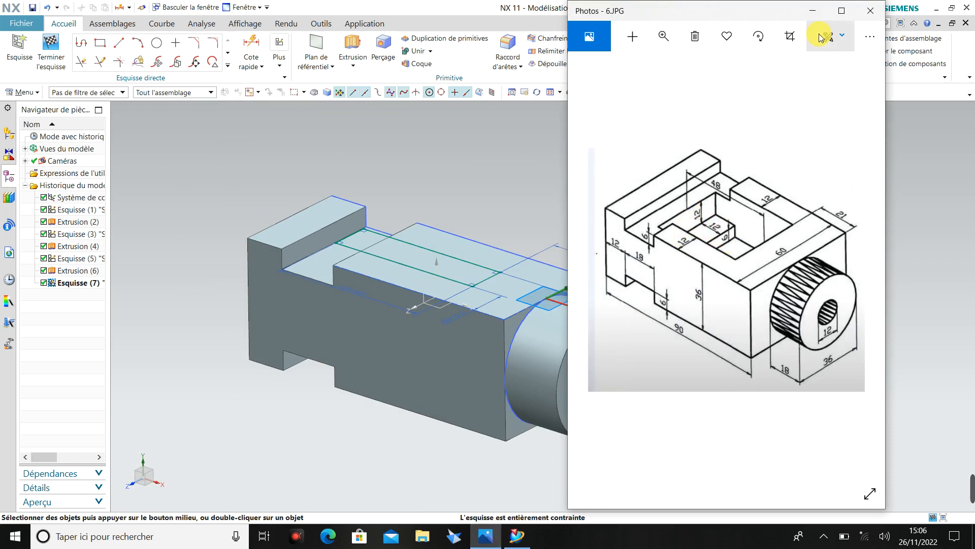
left_click(813, 11)
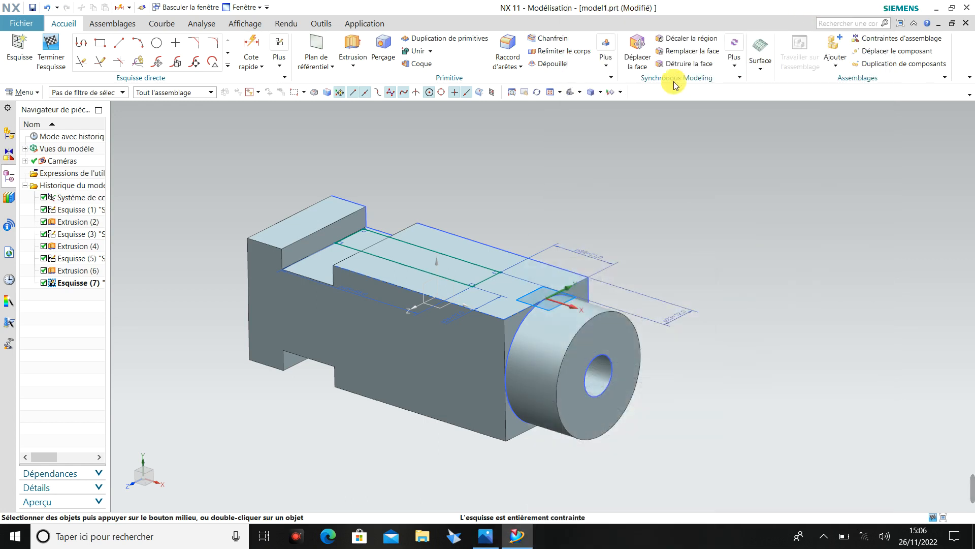
Extrude the rectangle 18 mm down into the block, subtracting it to cut the pocket.
left_click(358, 68)
left_click(366, 88)
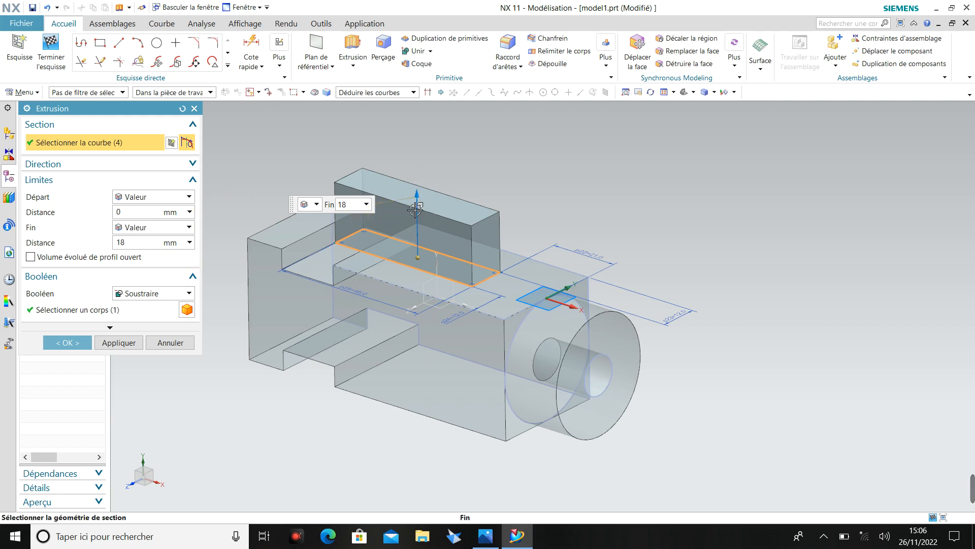
left_click_drag(415, 208, 417, 264)
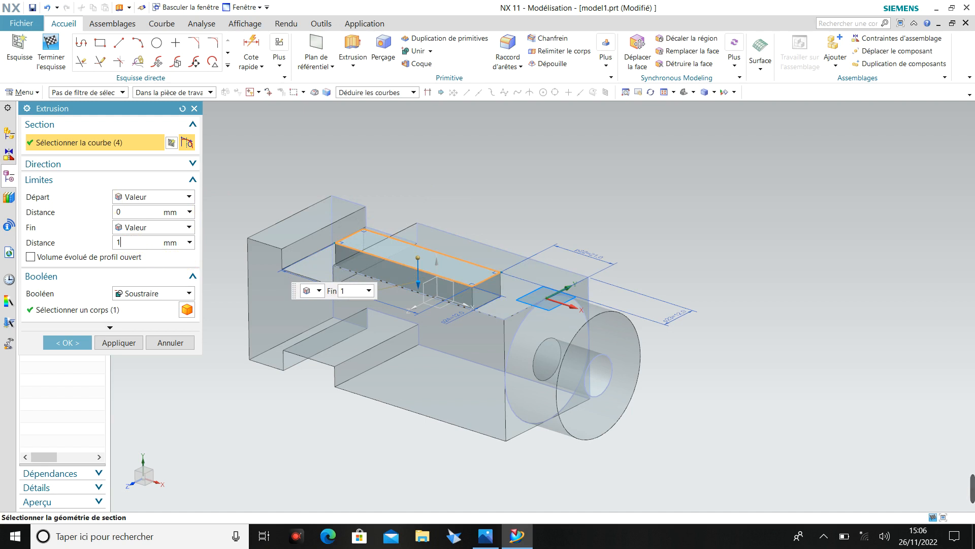
key("Return")
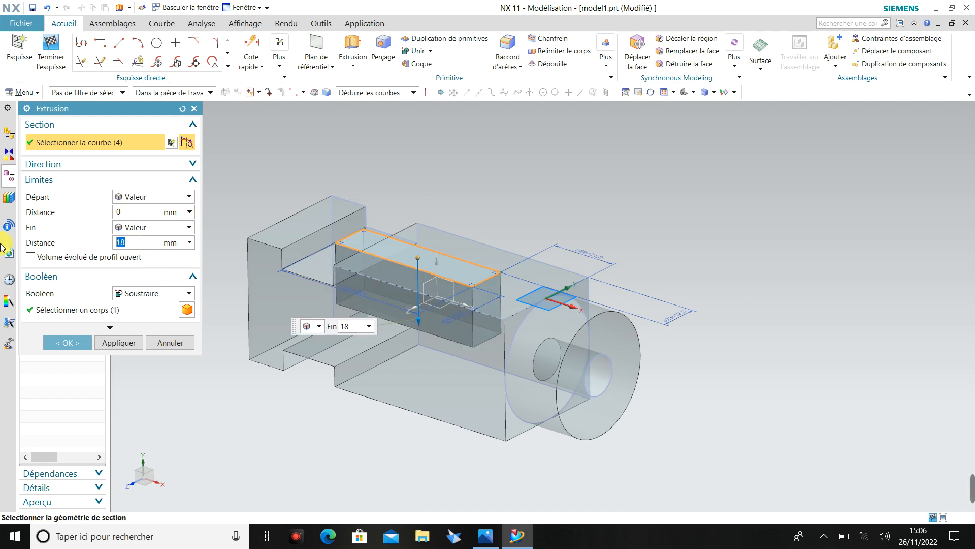
left_click(59, 345)
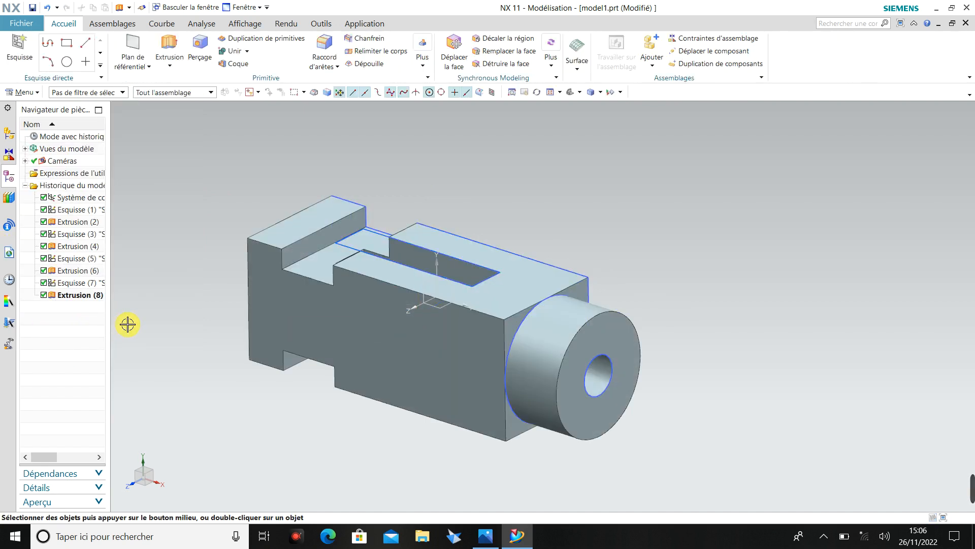
Check the reference drawing for the step inside the pocket and create a new sketch on the pocket's floor.
middle_click_drag(152, 311, 184, 346)
left_click(487, 537)
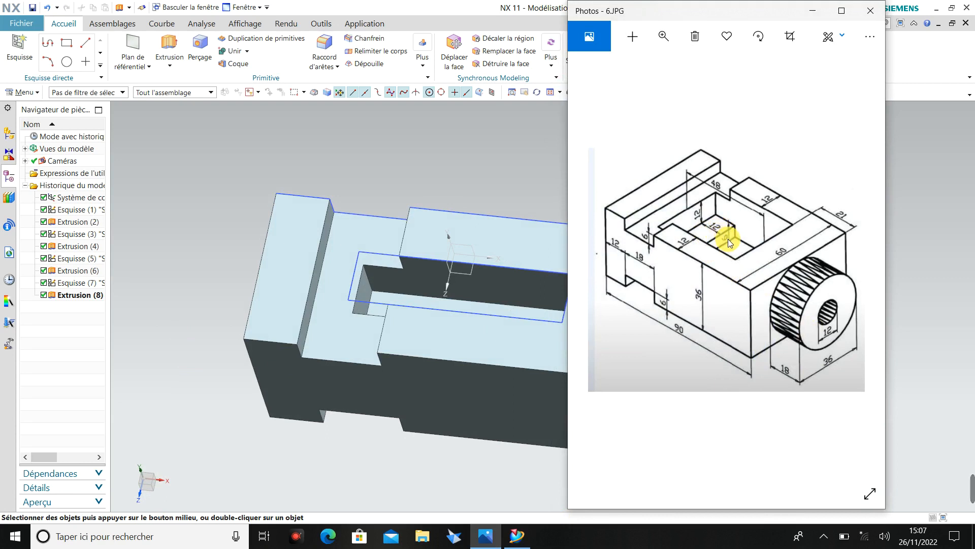
left_click(148, 309)
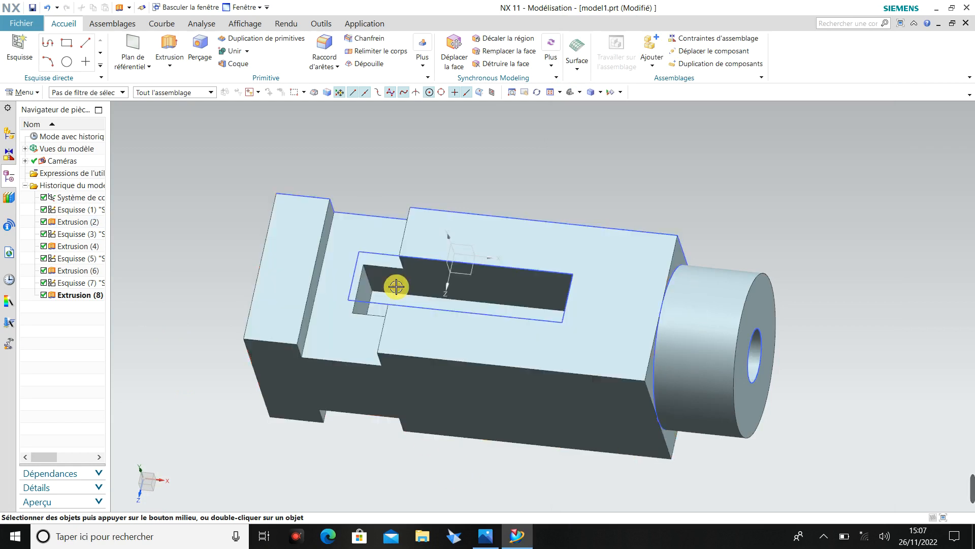
left_click(20, 54)
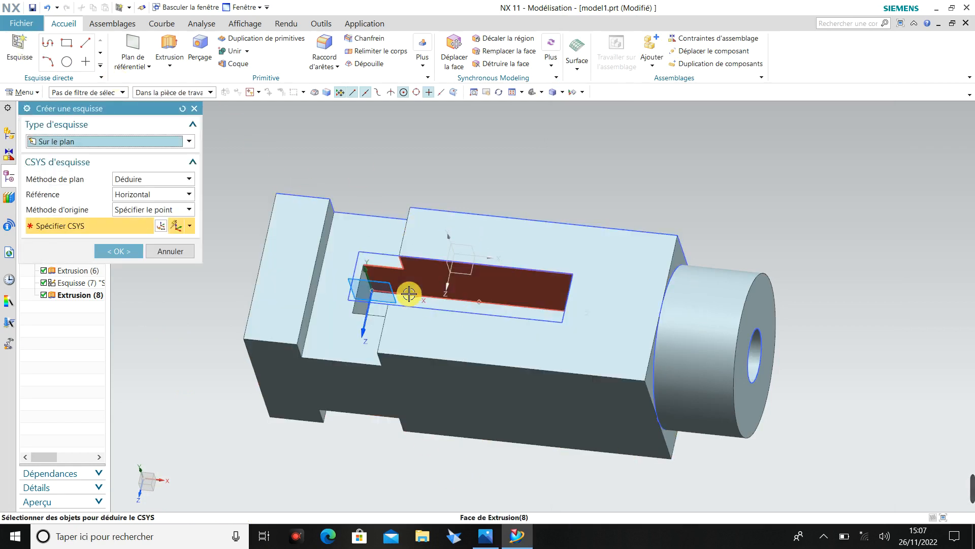
scroll(405, 294, "up", 5)
left_click(388, 307)
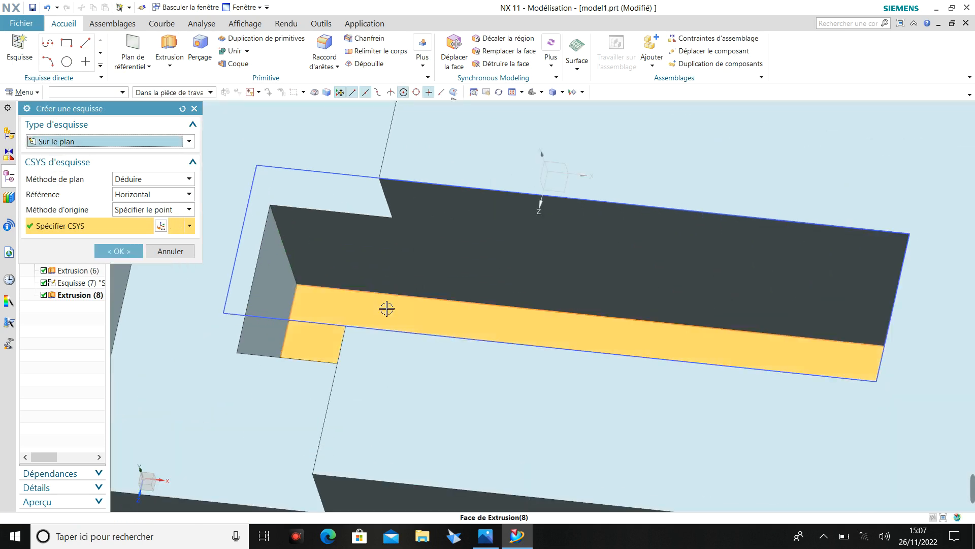
left_click(122, 251)
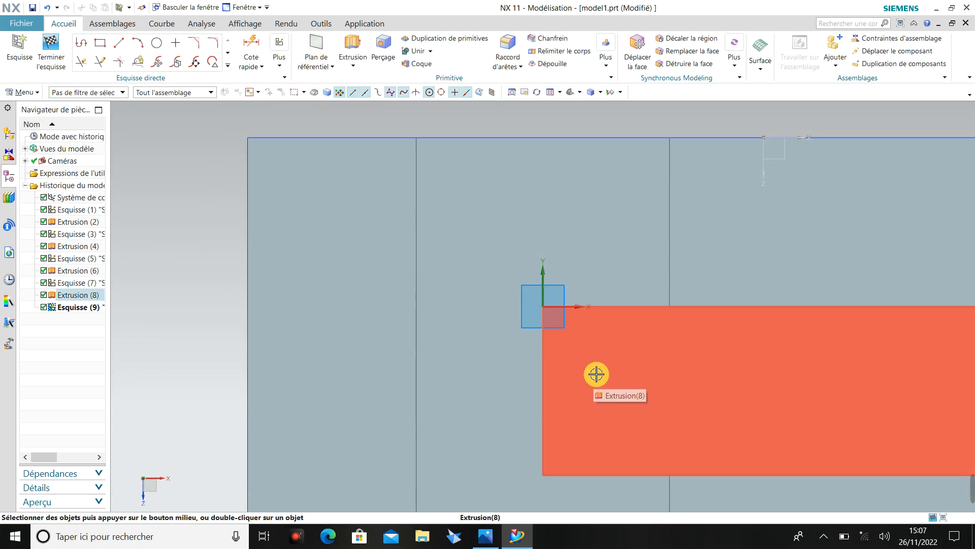
Sketch a two-point rectangle about 4.3 mm wide and 12 mm high from the sketch origin, spanning the pocket's width at its notch end.
left_click(100, 44)
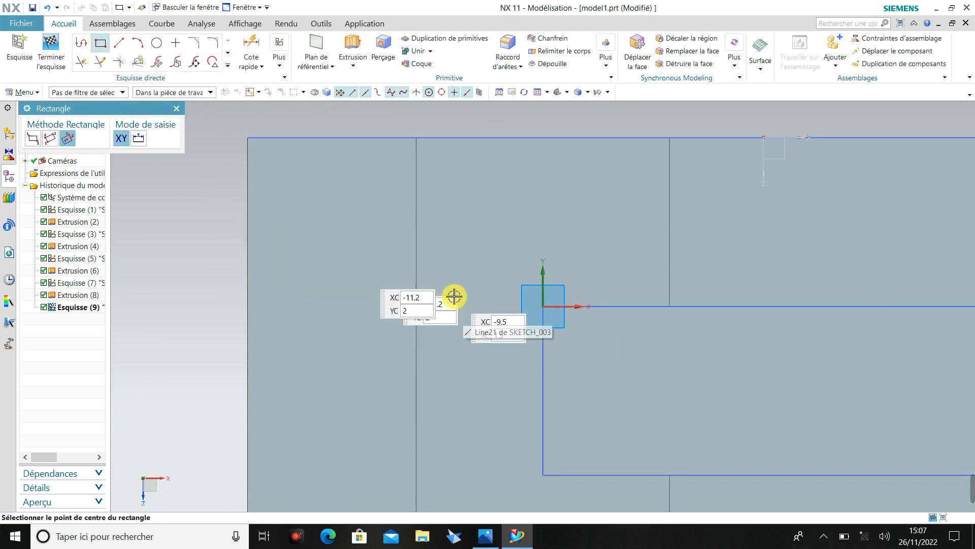
left_click(32, 140)
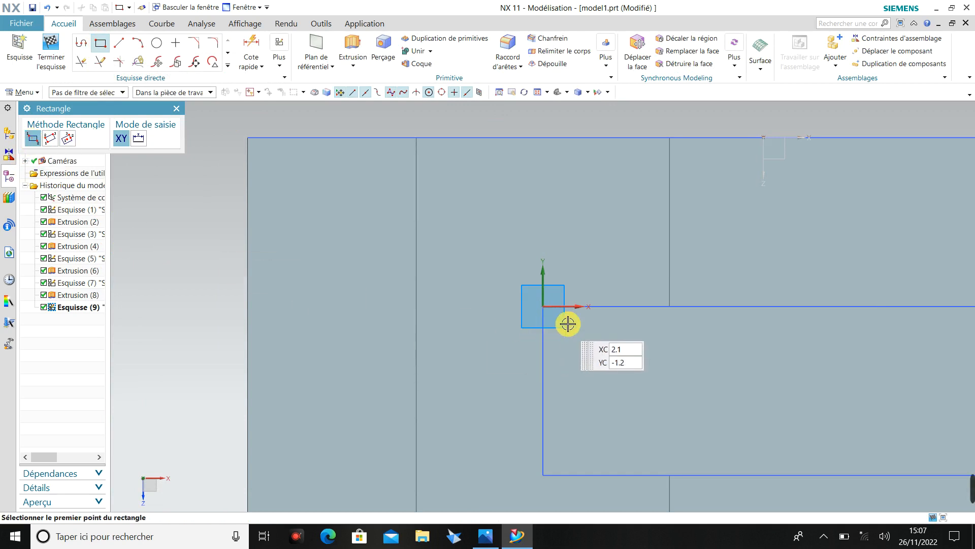
left_click(543, 307)
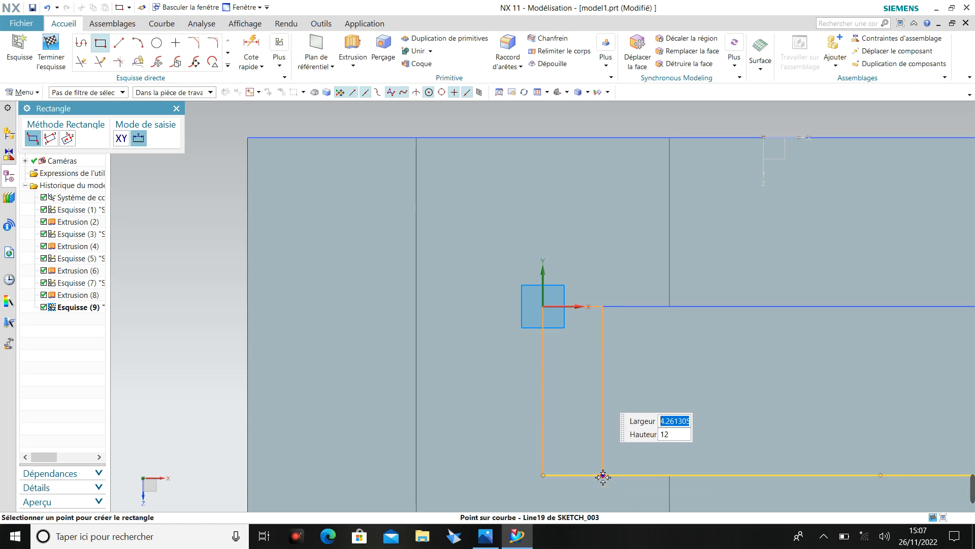
left_click(603, 476)
key("Escape")
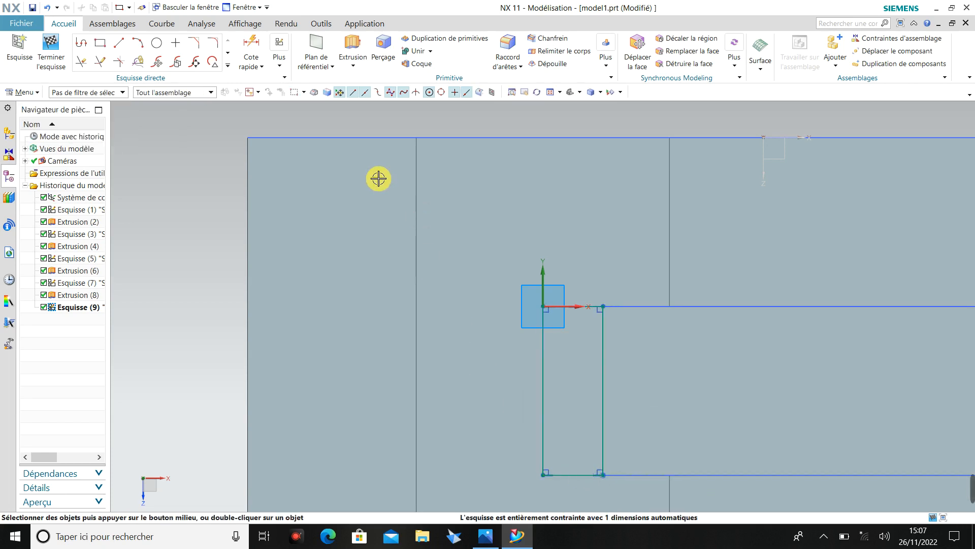
Dimension the rectangle's width from the sketch origin and set it to 6 mm.
left_click(257, 49)
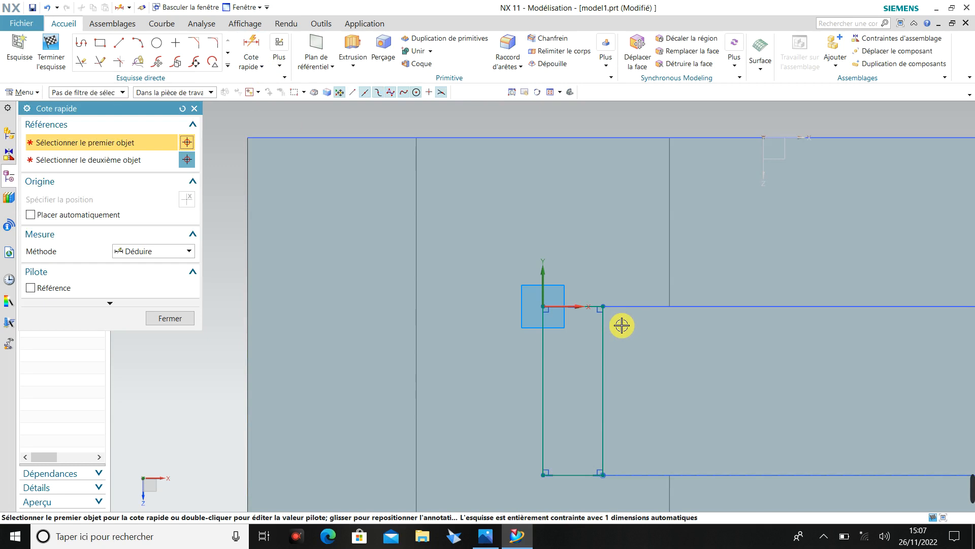
left_click(593, 306)
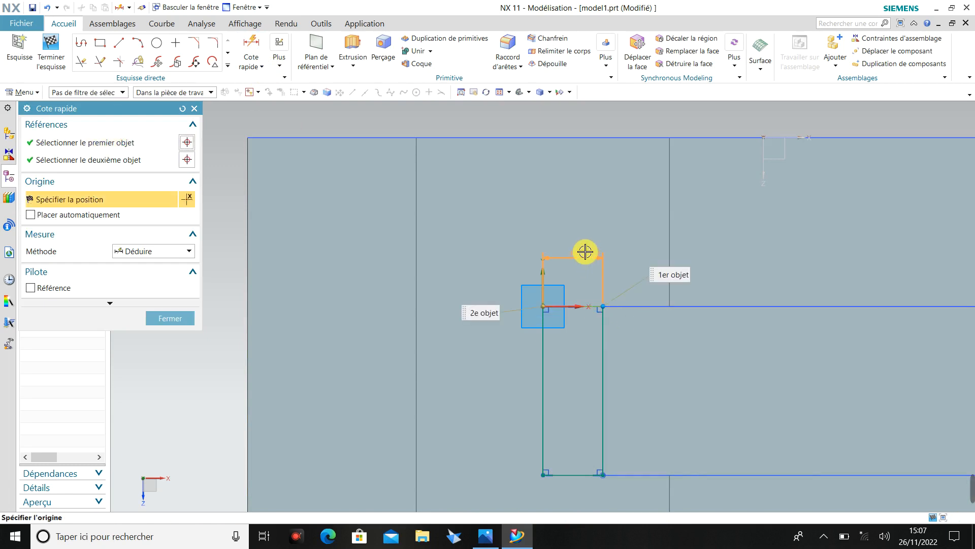
left_click(583, 252)
double_click(580, 250)
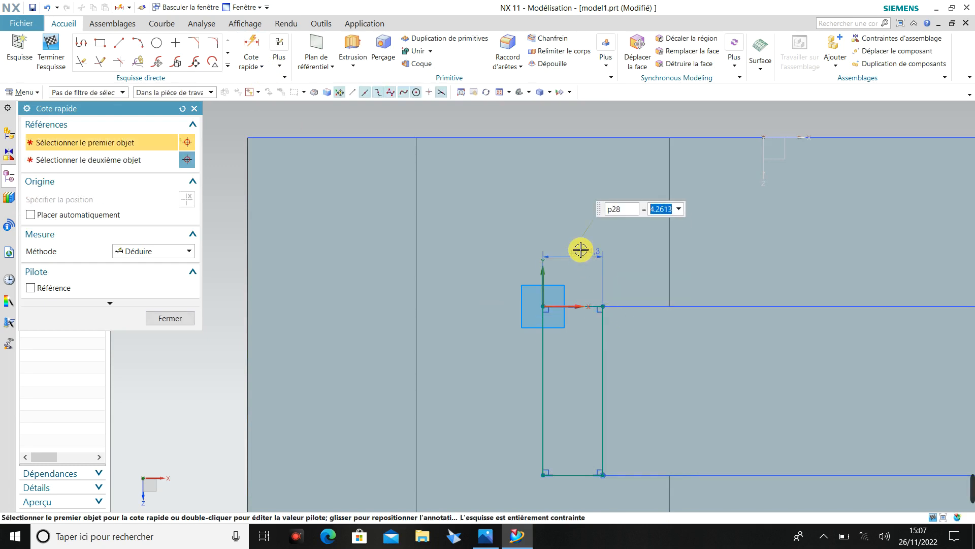
type("6")
key("Return")
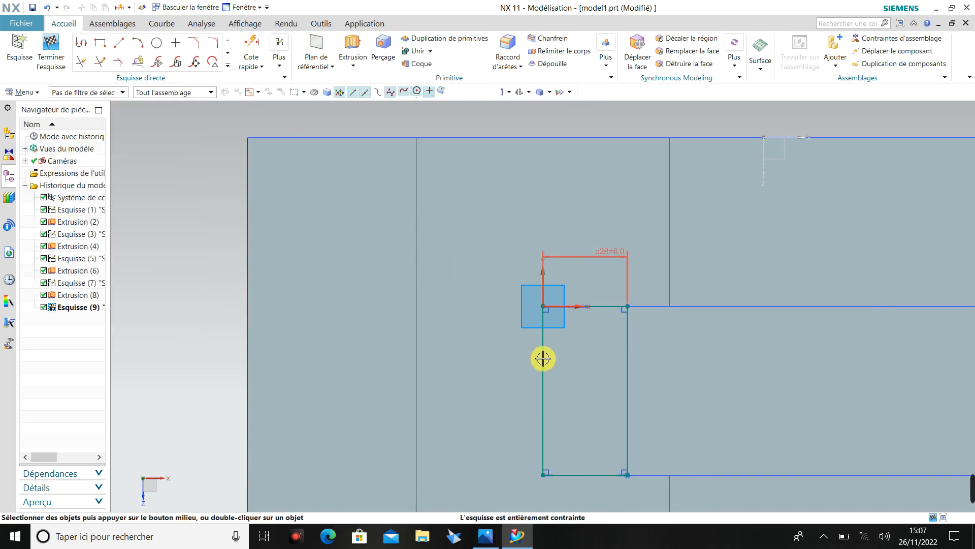
Try to extrude the 6 mm wide rectangle 12 mm upward from the pocket floor, subtracting it from the block.
scroll(543, 357, "down", 4)
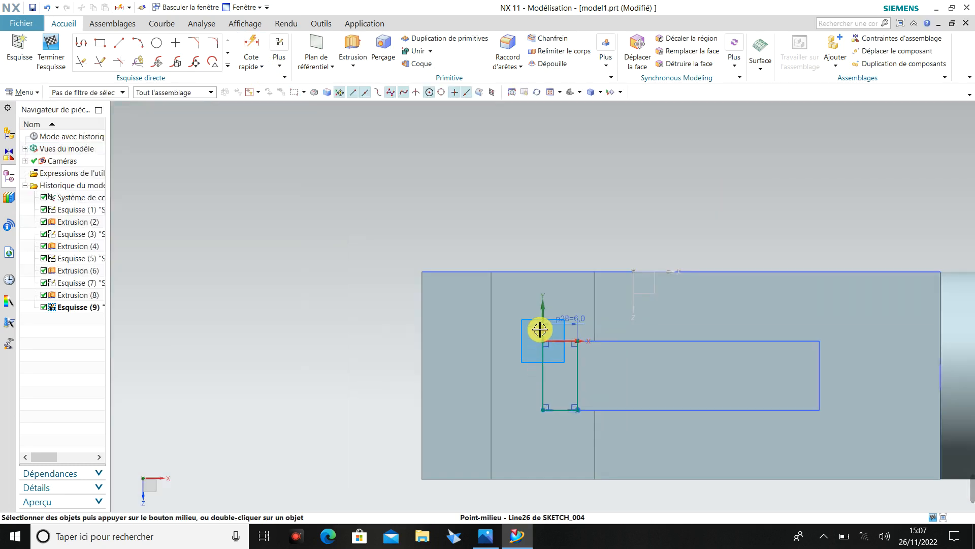
middle_click_drag(540, 326, 520, 276)
mouse_move(561, 365)
middle_mouse_down()
mouse_move(567, 337)
mouse_move(537, 312)
mouse_move(533, 348)
mouse_move(534, 340)
mouse_move(544, 364)
middle_mouse_up()
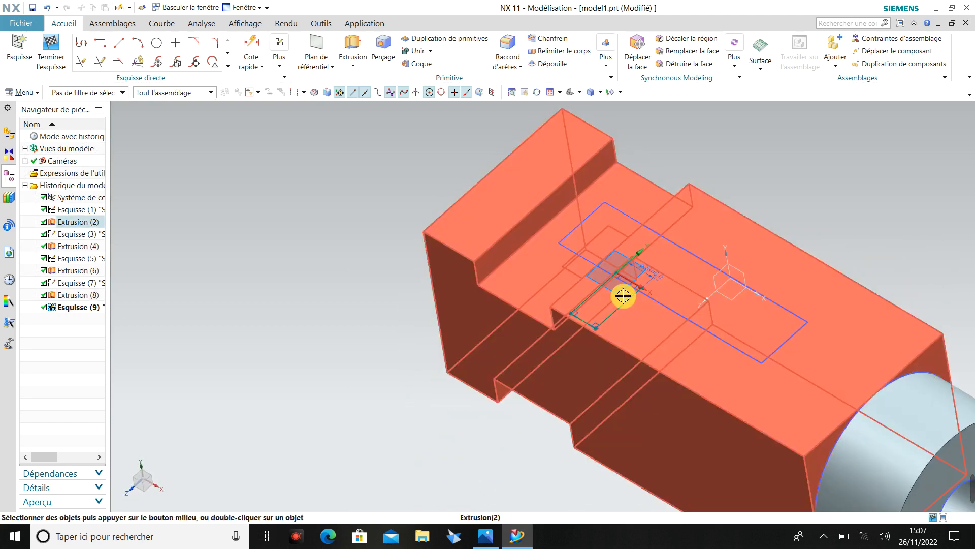
scroll(625, 288, "up", 3)
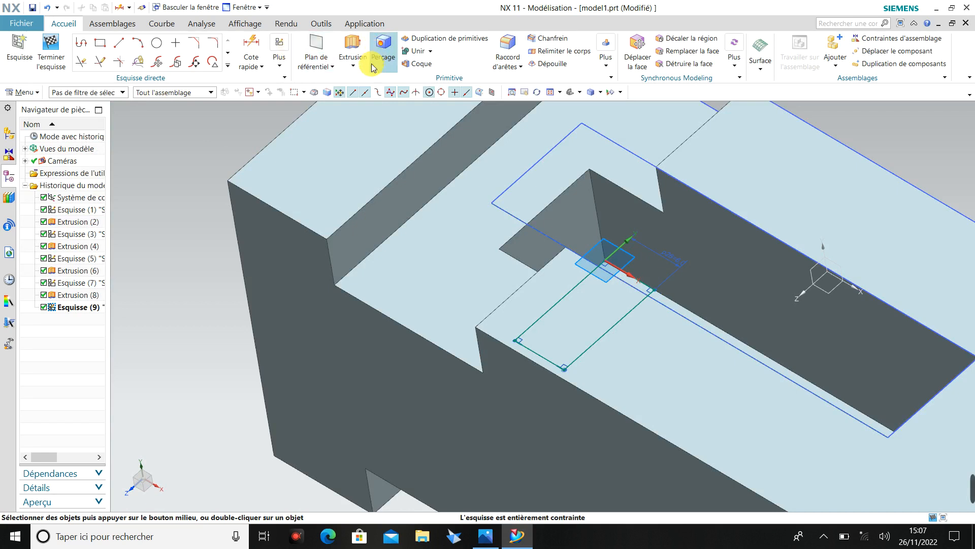
left_click(353, 66)
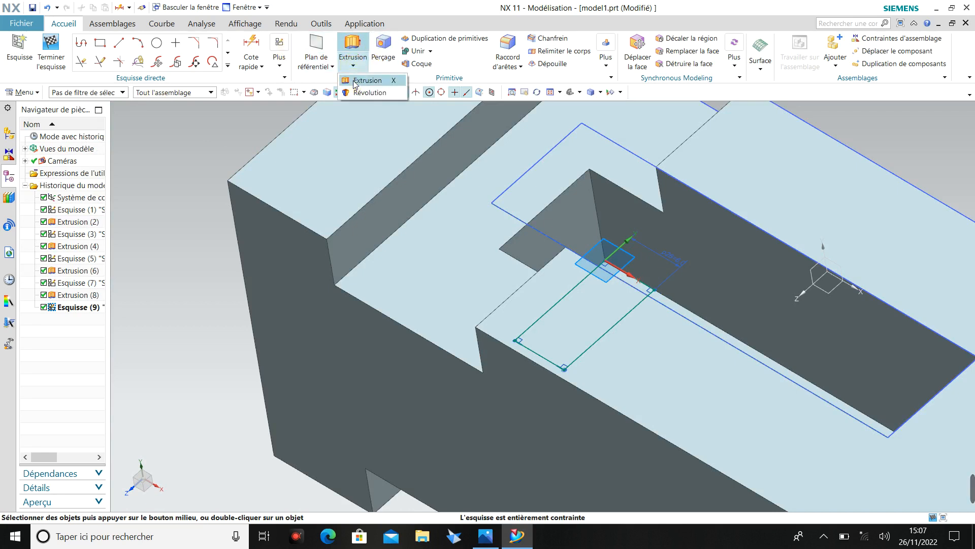
left_click(355, 82)
double_click(122, 242)
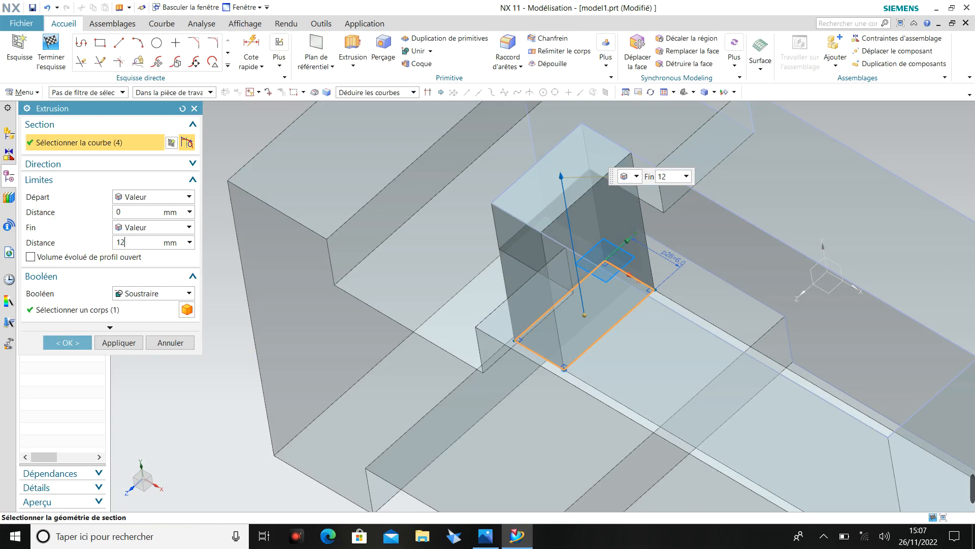
key("Return")
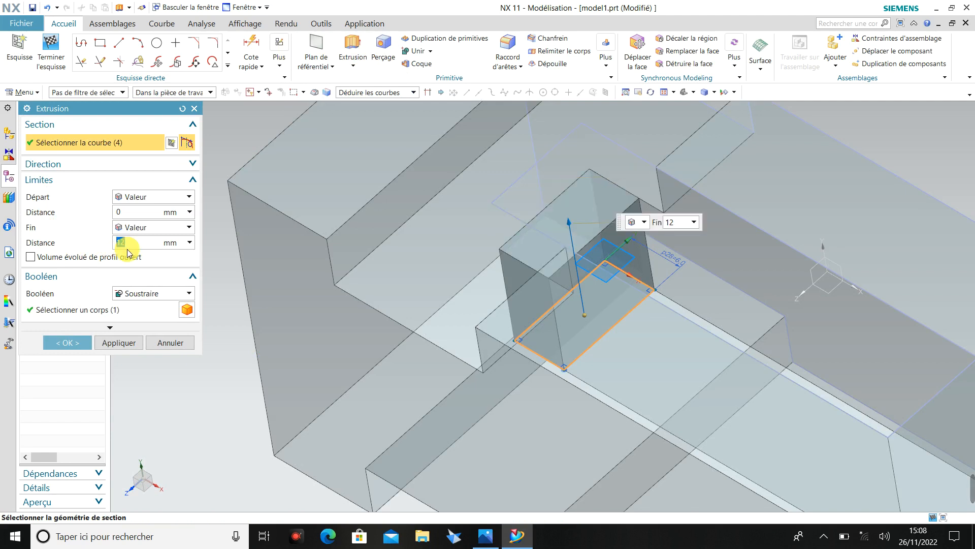
left_click(80, 345)
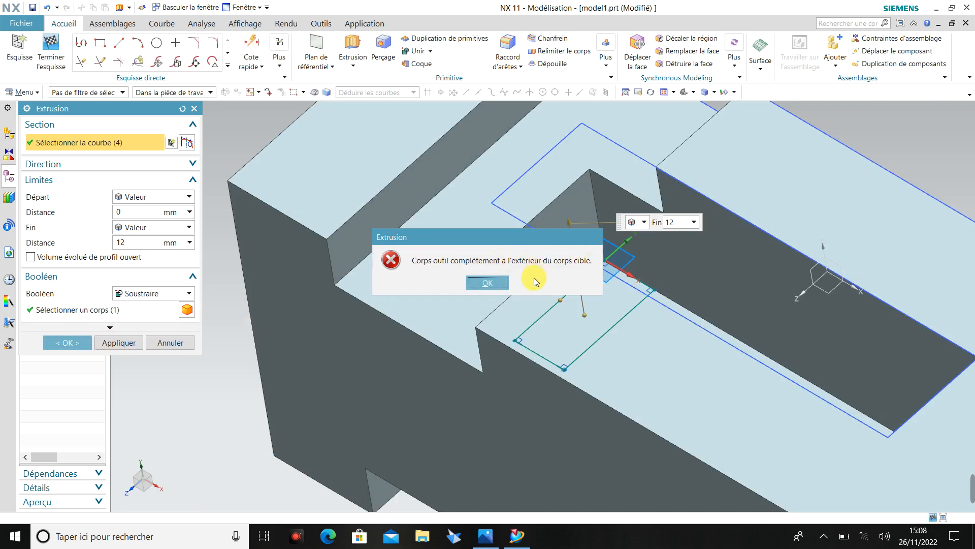
left_click(487, 282)
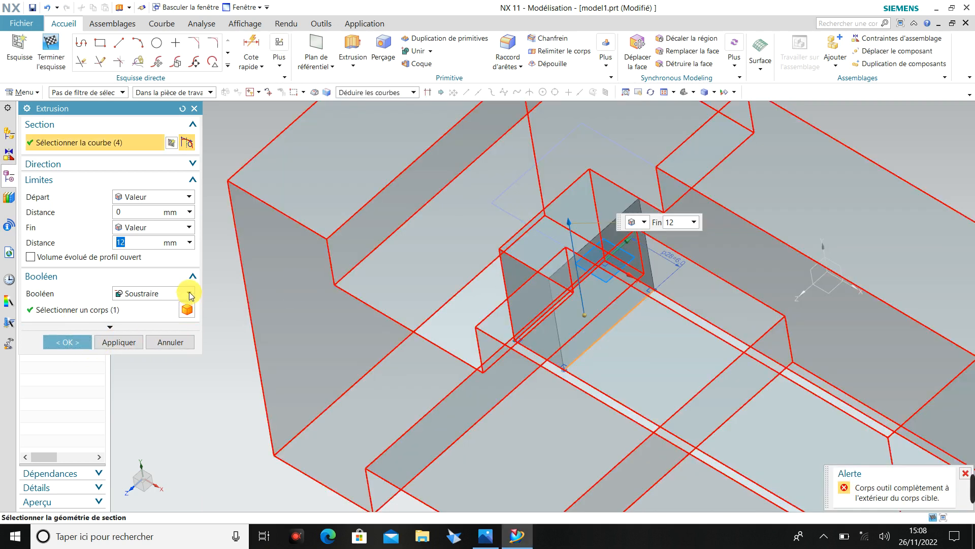
Switch the extrusion's Boolean operation to Unir (Unite) and create the step in the pocket.
left_click(189, 293)
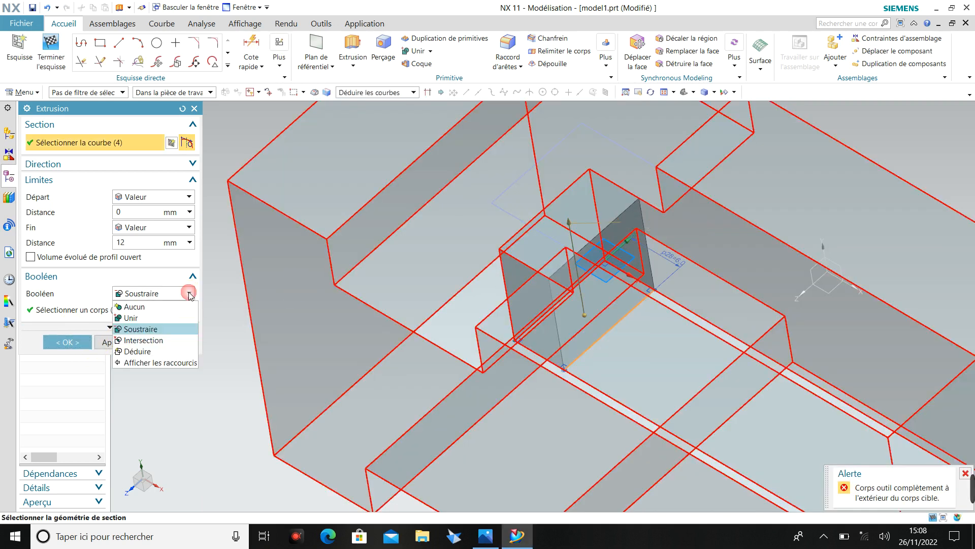
left_click(174, 317)
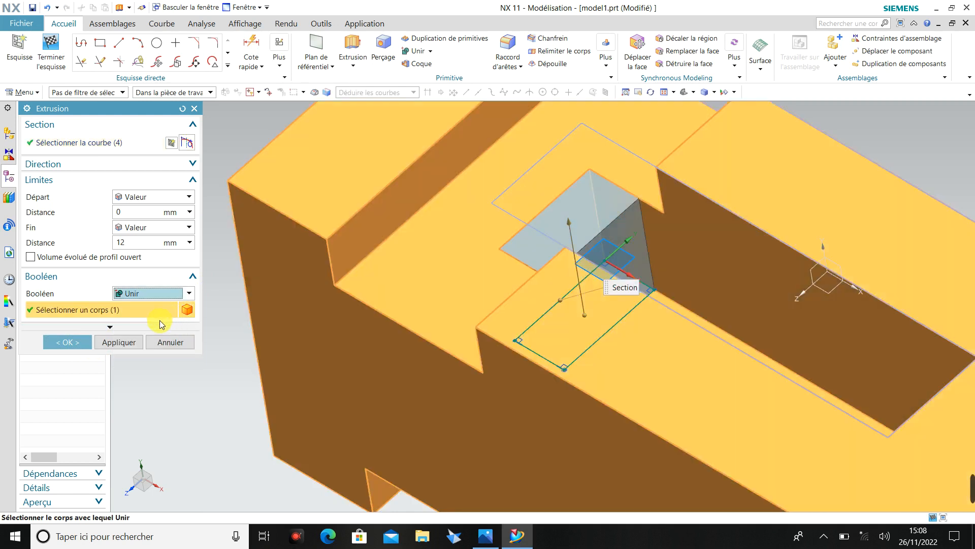
left_click(73, 343)
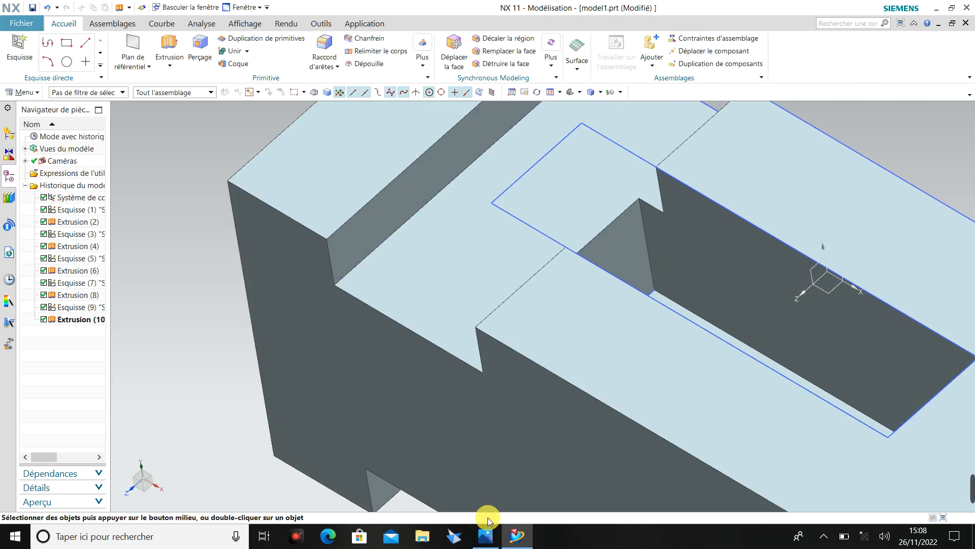
Check the reference drawing and set the Boolean operation of the pocket step's extrusion to Aucun (None).
left_click(486, 537)
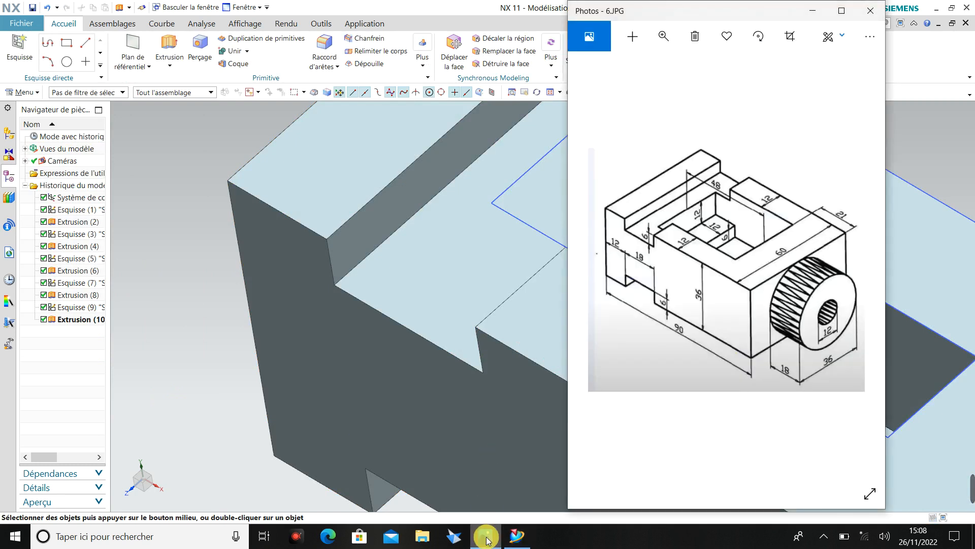
left_click(486, 538)
left_click(86, 320)
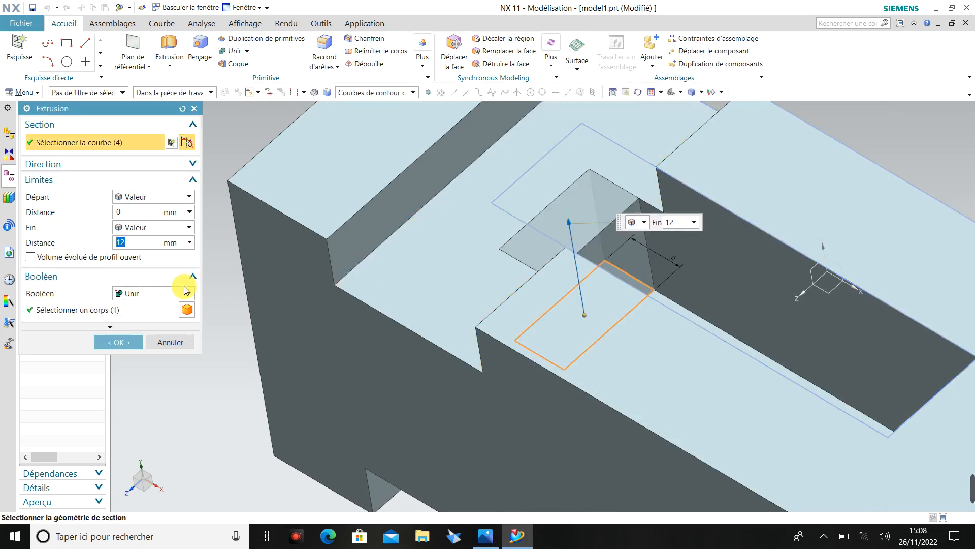
left_click(188, 293)
left_click(172, 304)
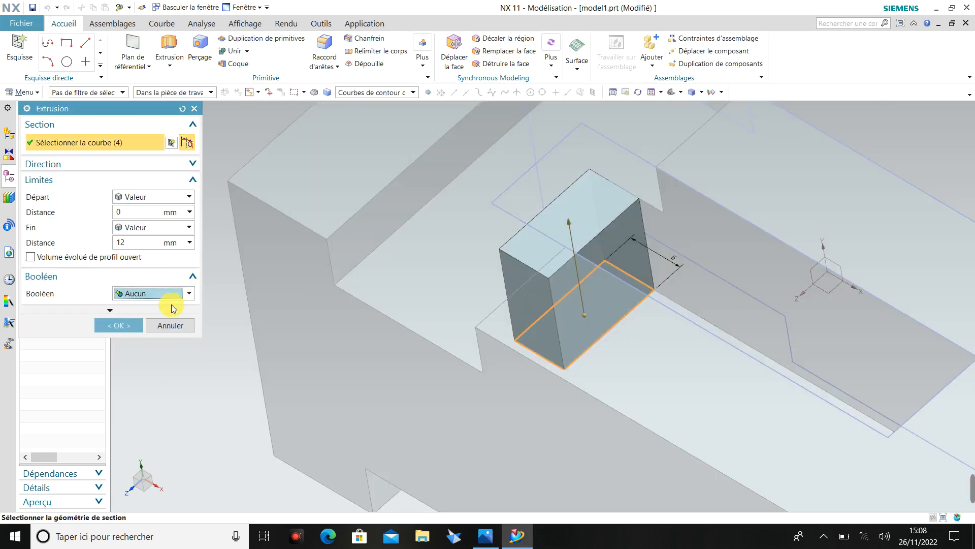
left_click(129, 327)
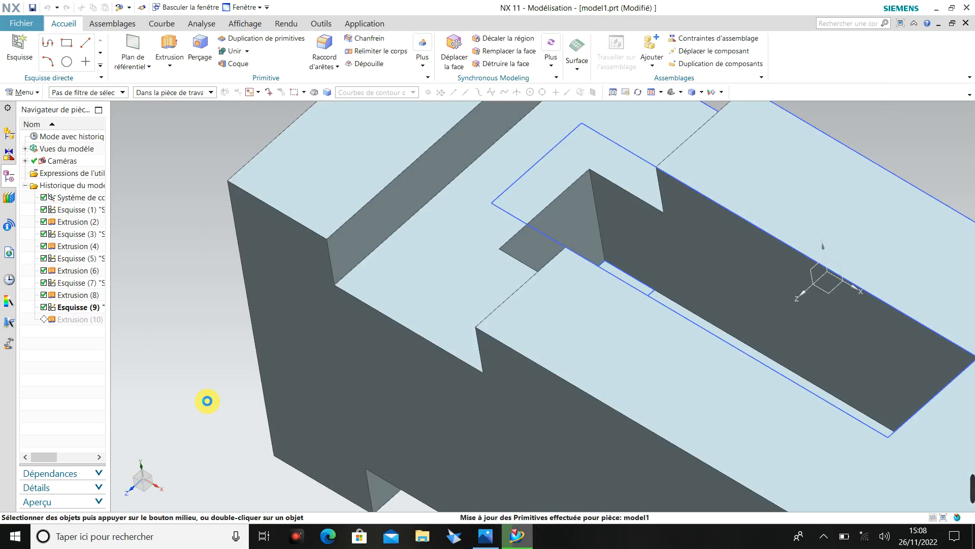
Check the step's size in the reference drawing and set the width dimension in the step's sketch to 12 mm.
left_click(483, 538)
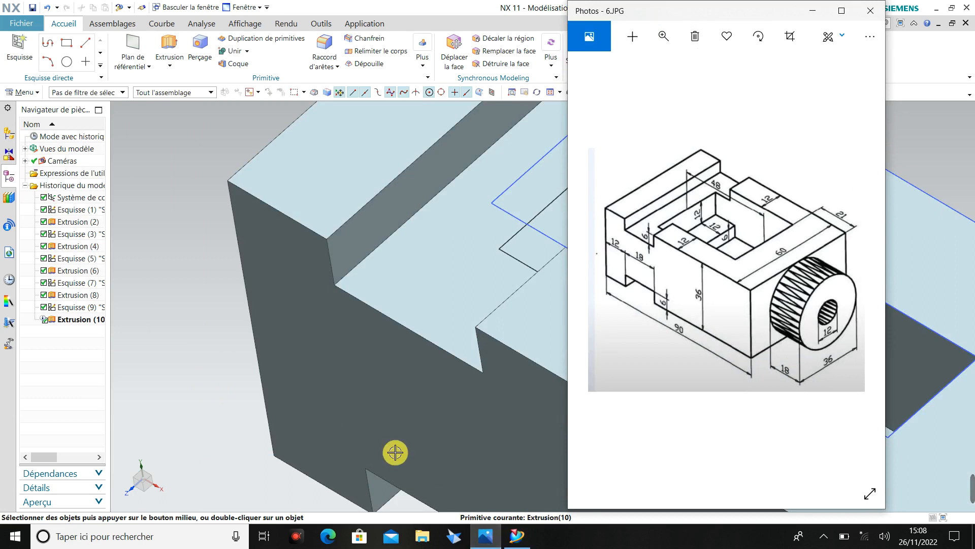
left_click(204, 339)
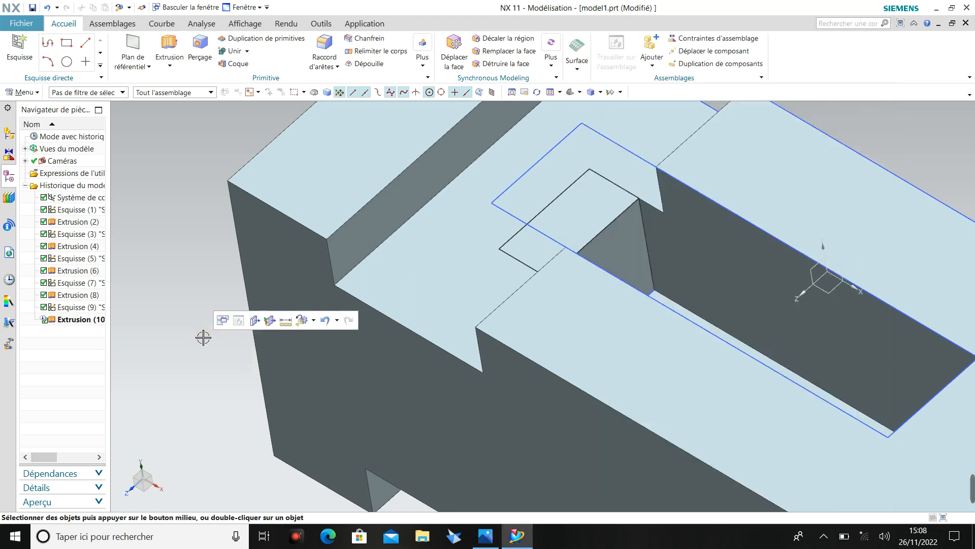
left_click(51, 321)
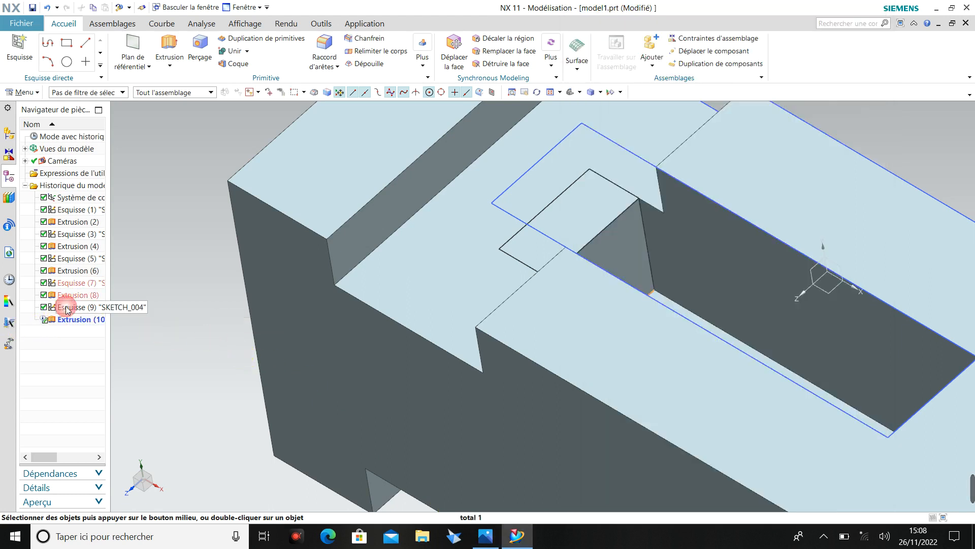
double_click(68, 308)
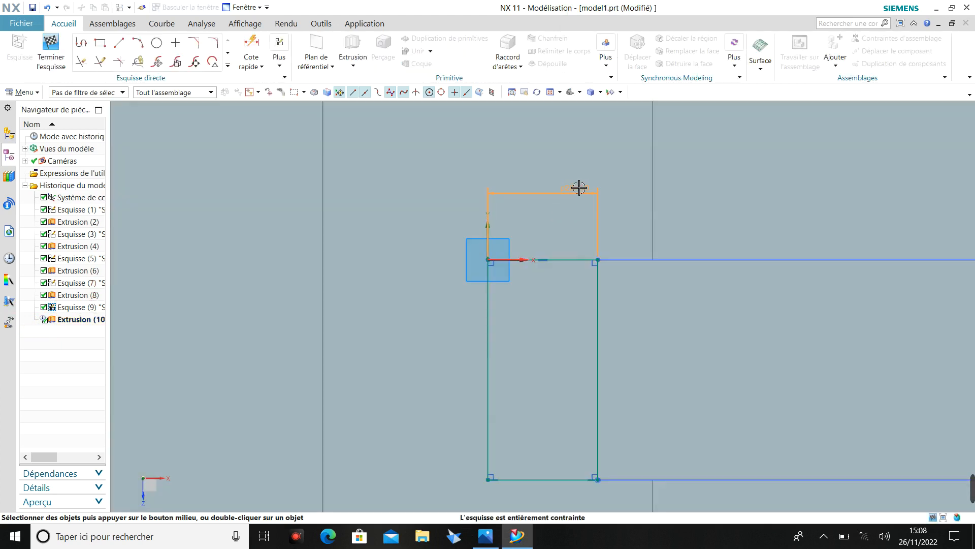
double_click(578, 187)
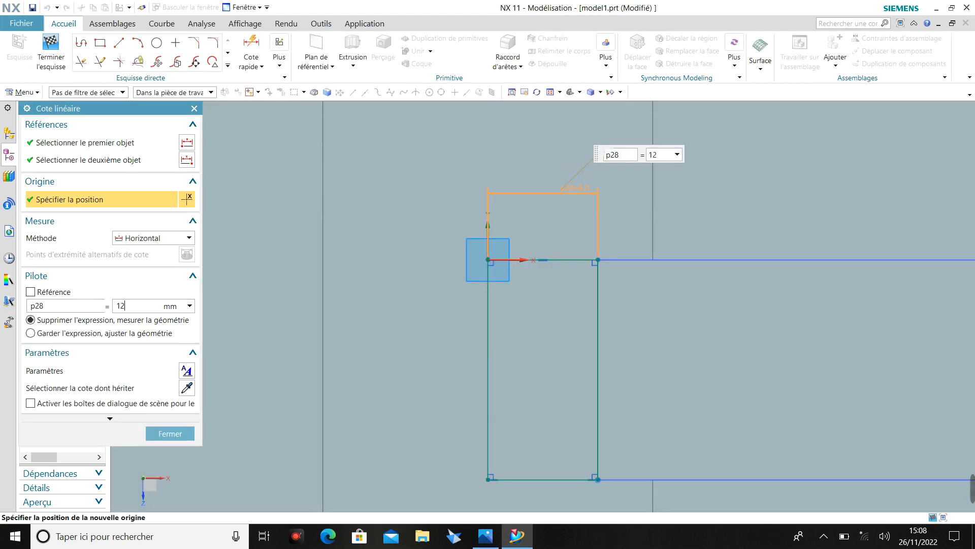
type("12")
key("Return")
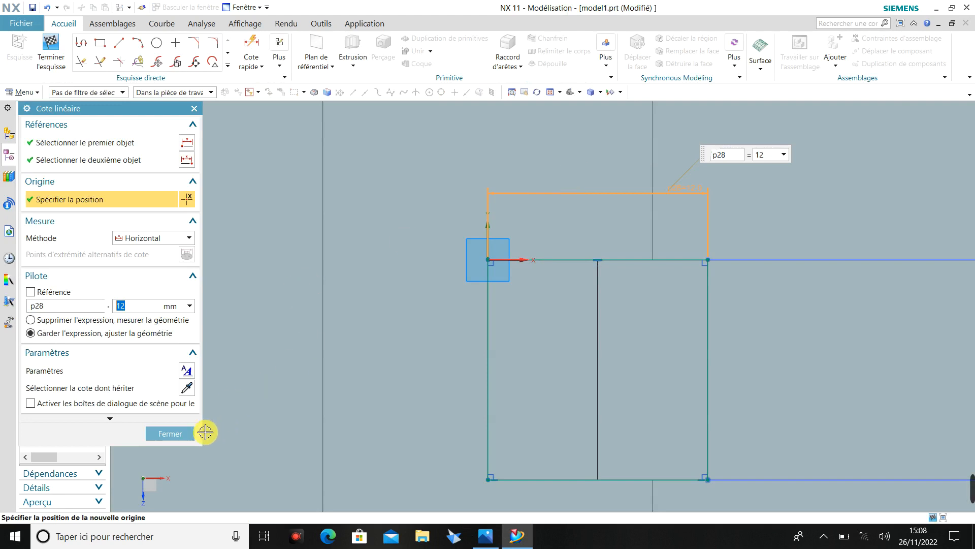
left_click(170, 434)
scroll(336, 378, "down", 4)
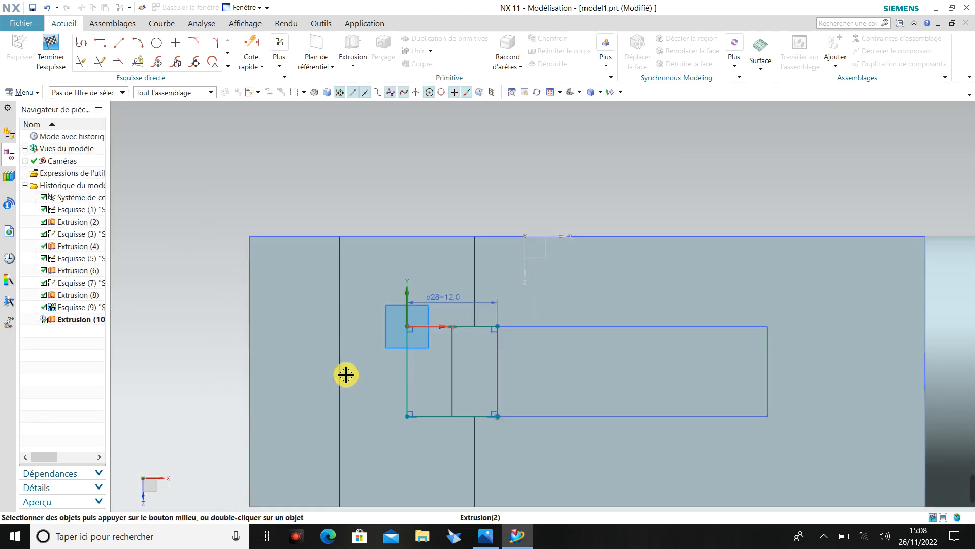
mouse_move(346, 374)
middle_mouse_down()
mouse_move(337, 300)
mouse_move(312, 342)
middle_mouse_up()
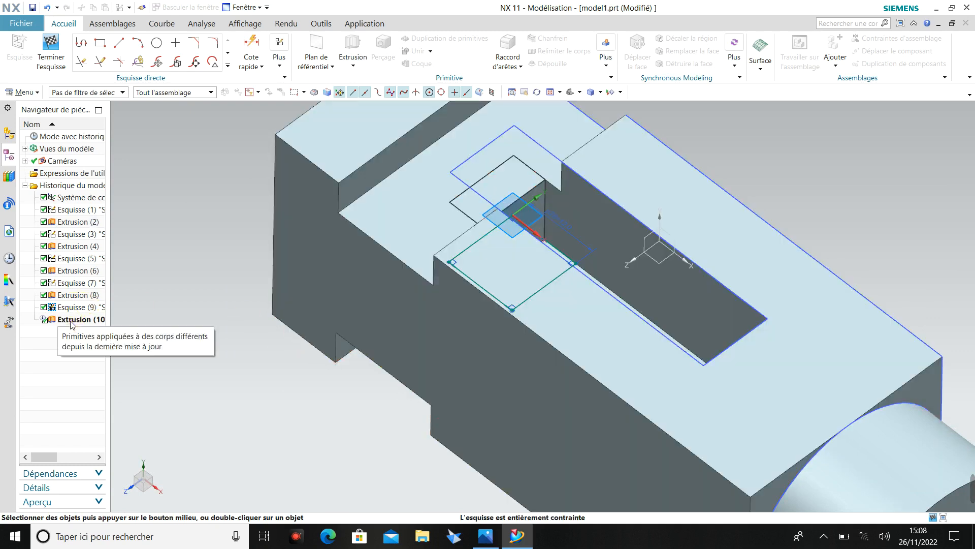
double_click(71, 321)
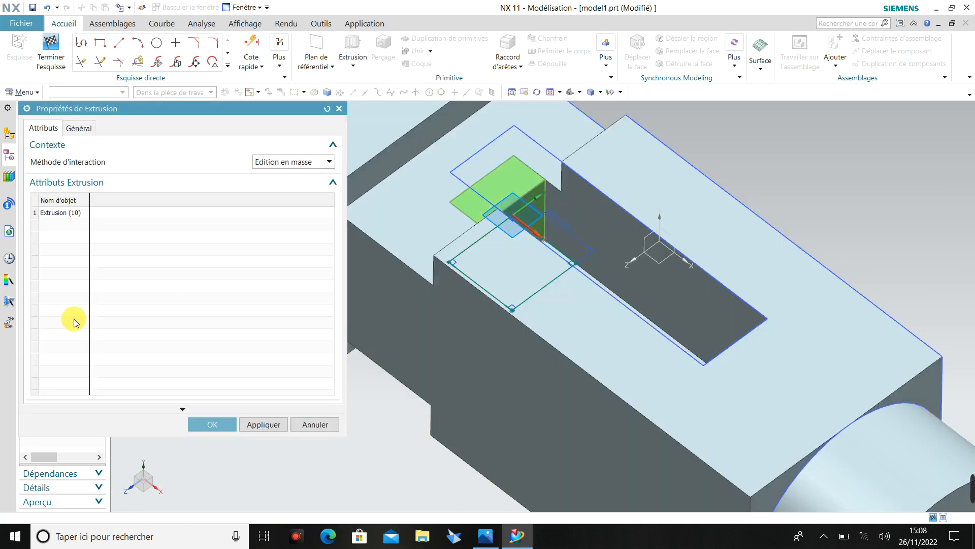
left_click(339, 109)
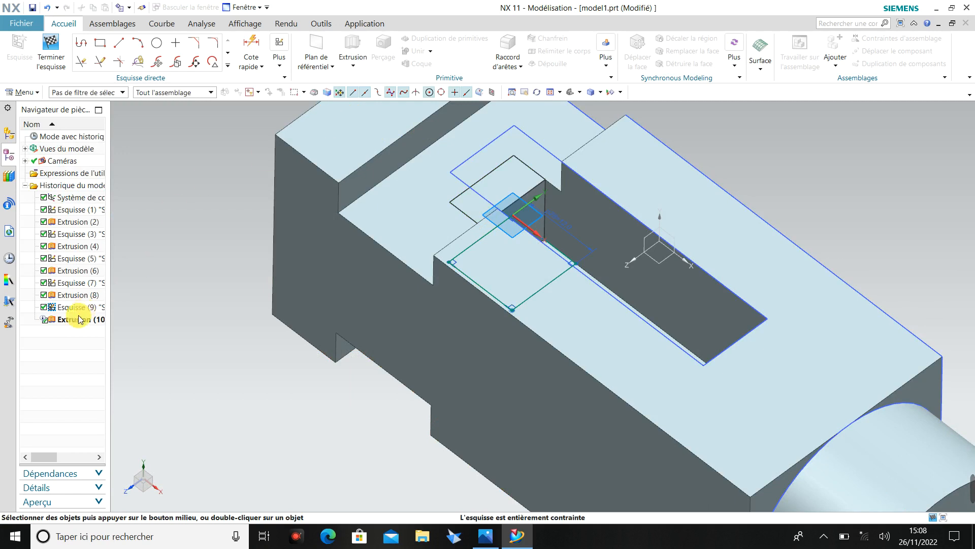
left_click(63, 320)
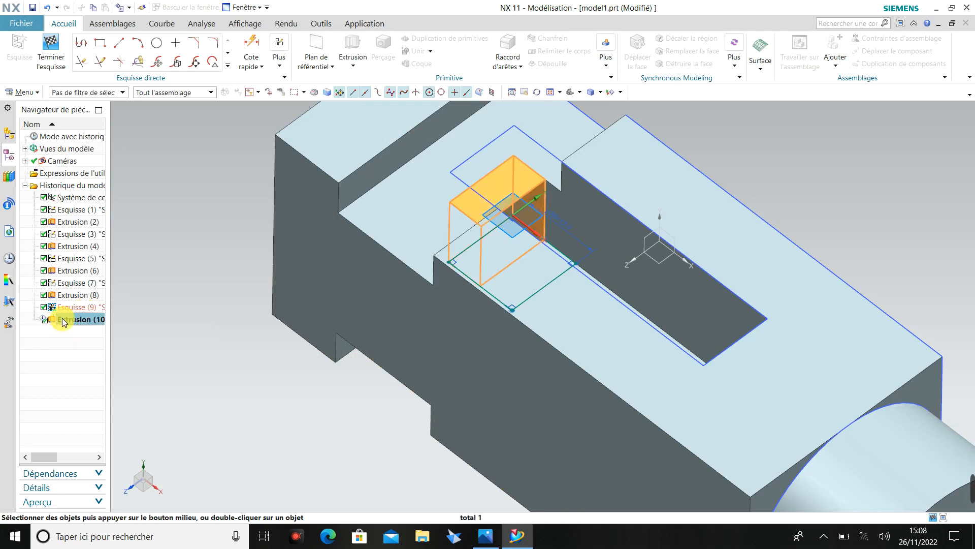
right_click(63, 321)
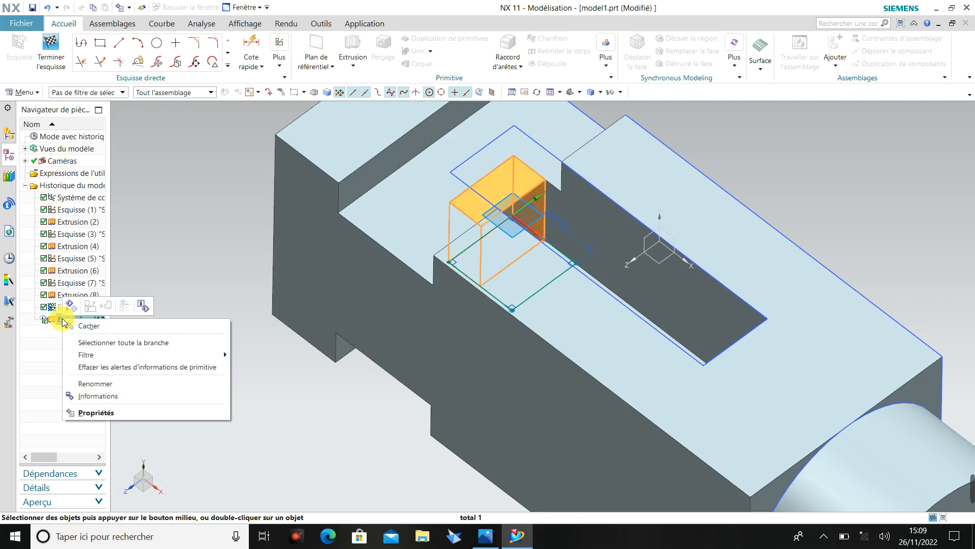
left_click(245, 258)
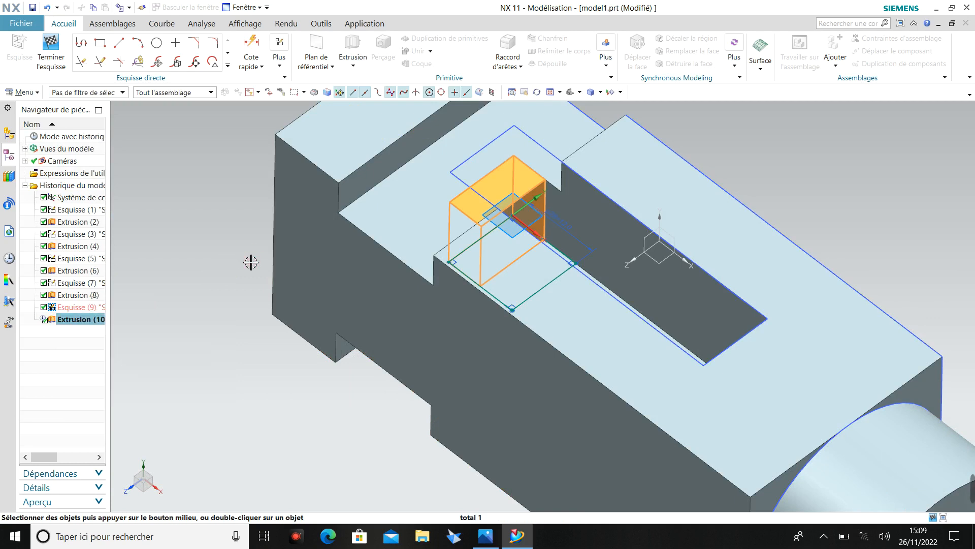
left_click(44, 319)
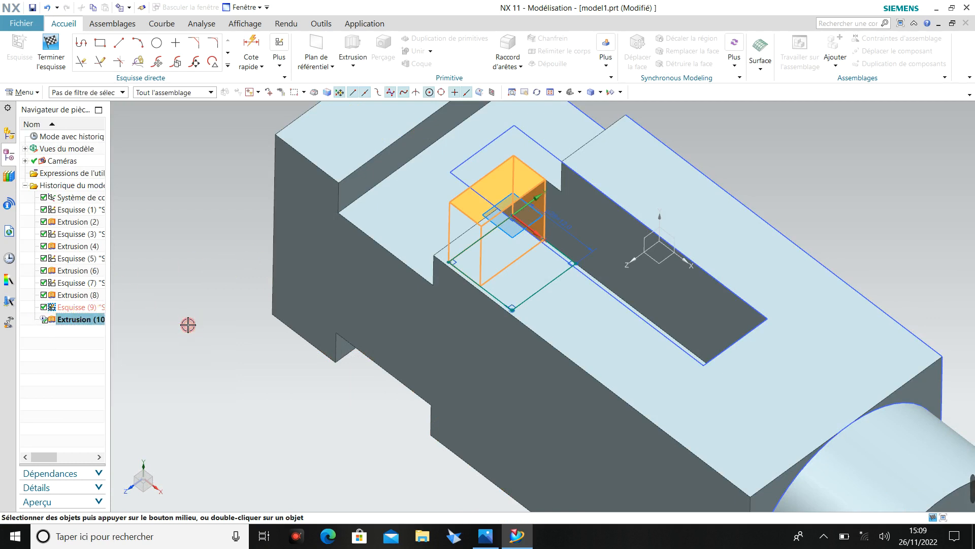
left_click(214, 289)
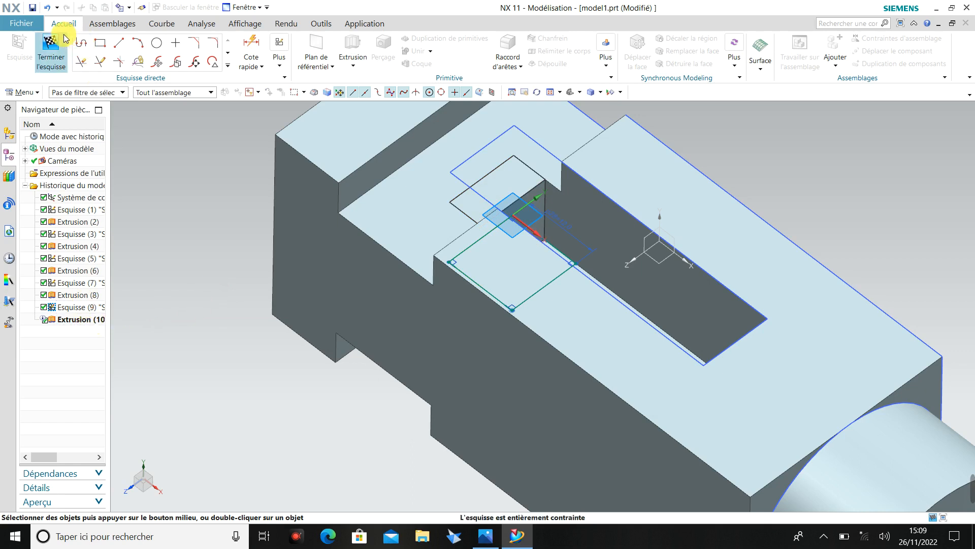
Finish the step's sketch to apply the new width to its extrusion.
left_click(50, 45)
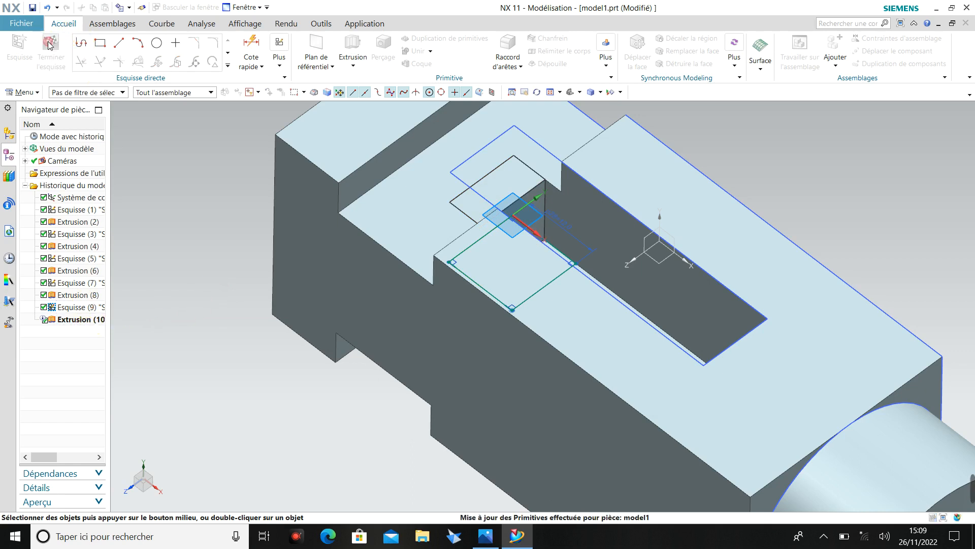
Set the end distance of the pocket step's extrusion to 6 mm.
double_click(72, 319)
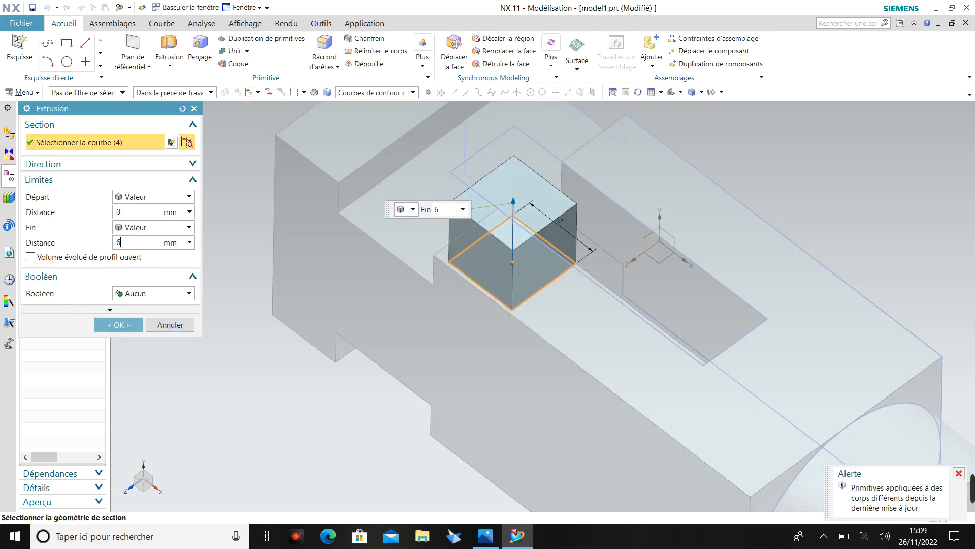
left_click(119, 325)
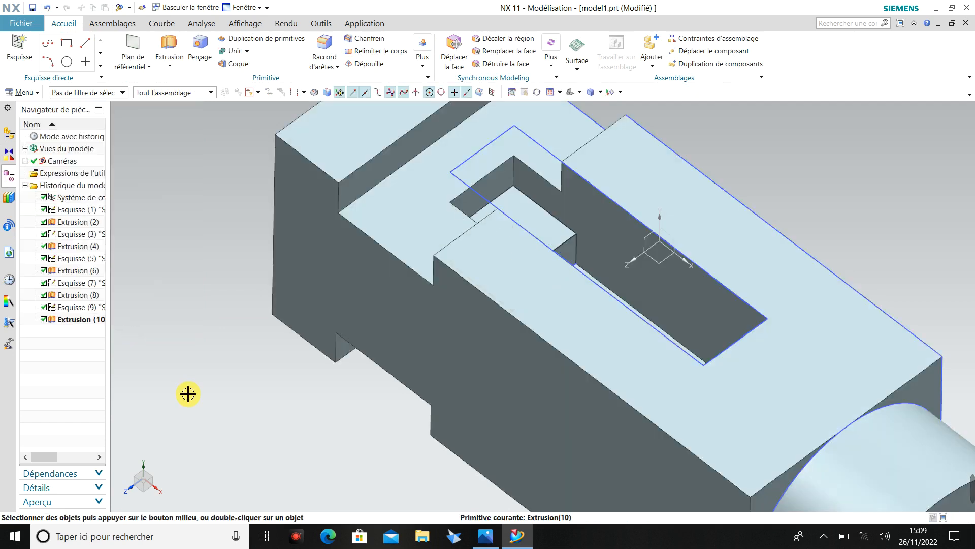
Inspect the whole part from several angles, shaded and in Filaire avec arêtes atténuées (dimmed-edge wireframe), and restore the Ombré avec arêtes display.
middle_click_drag(187, 391, 205, 361)
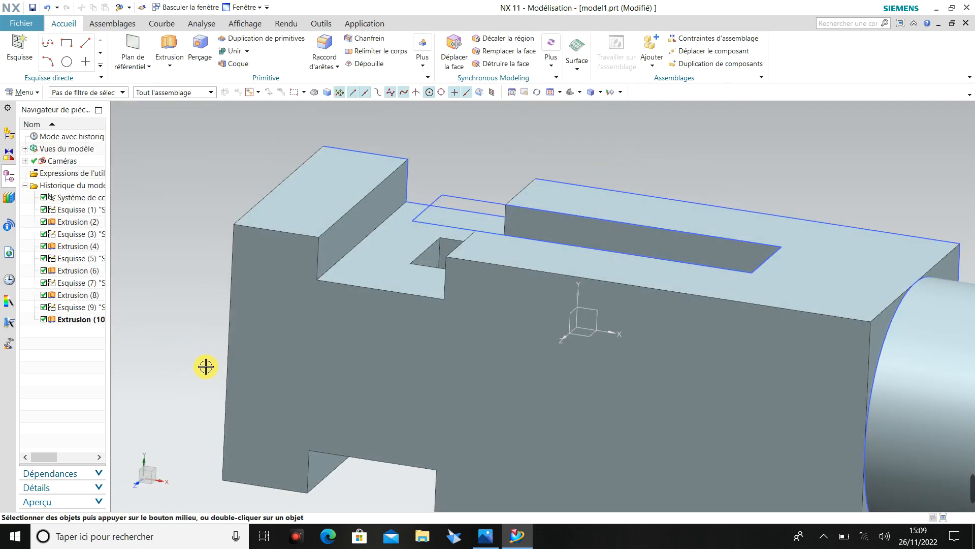
scroll(205, 366, "down", 2)
scroll(205, 367, "up", 5)
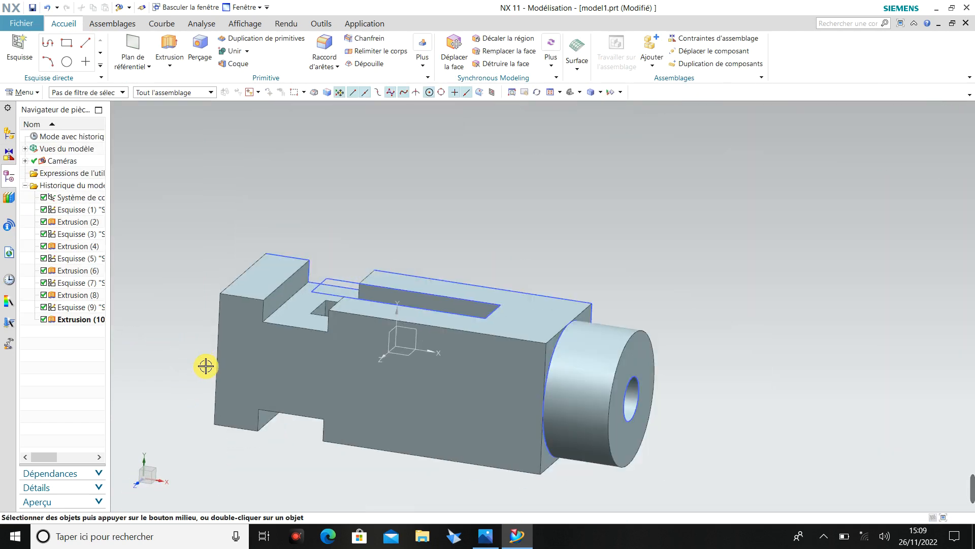
middle_click_drag(206, 366, 189, 381)
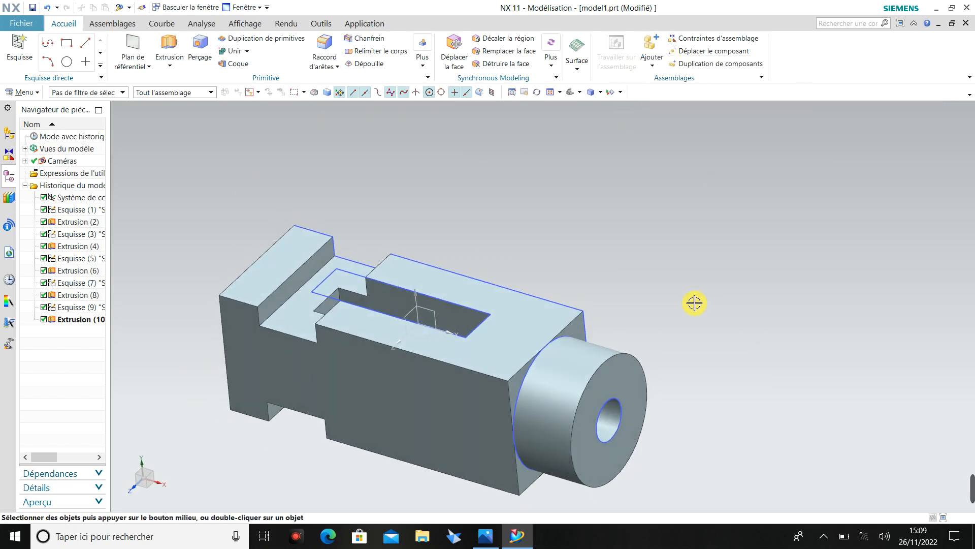
middle_click_drag(694, 302, 704, 333)
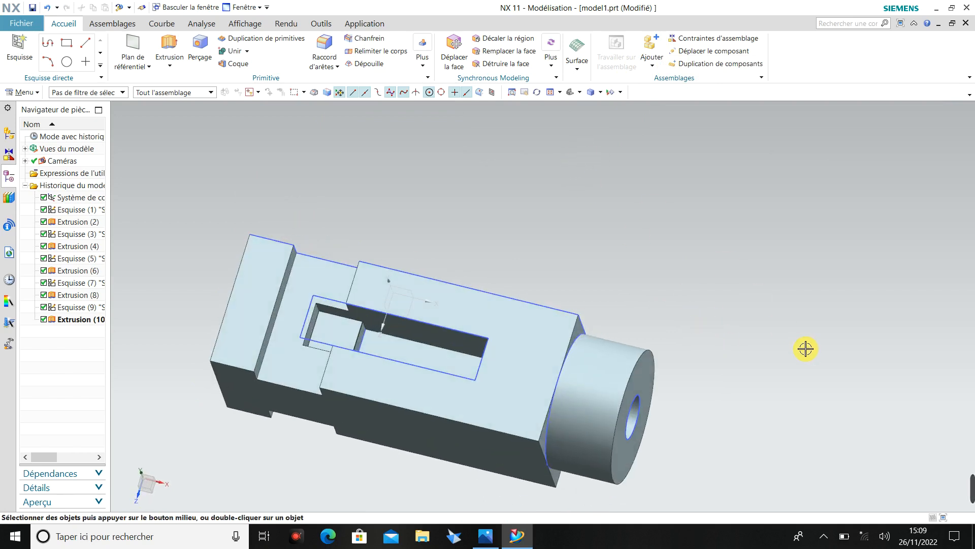
left_click(602, 96)
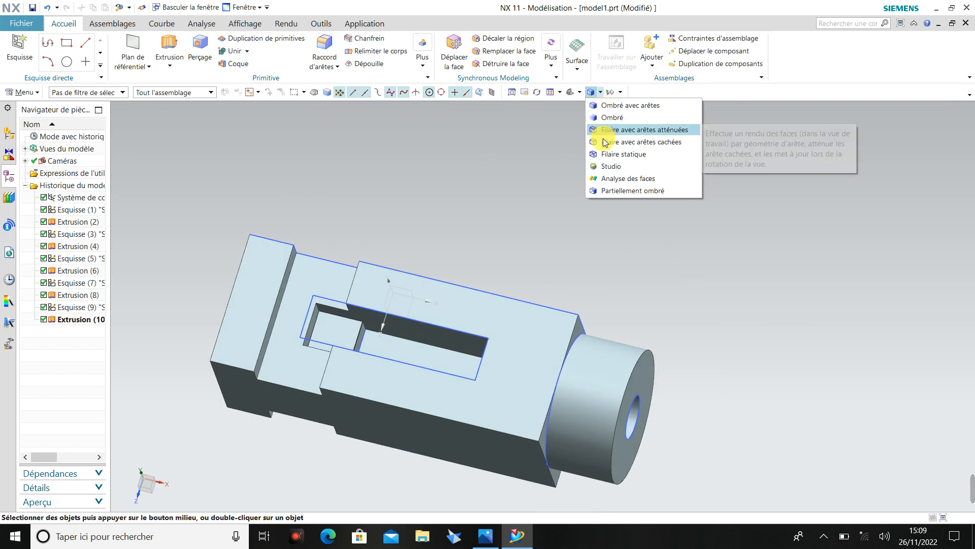
left_click(604, 132)
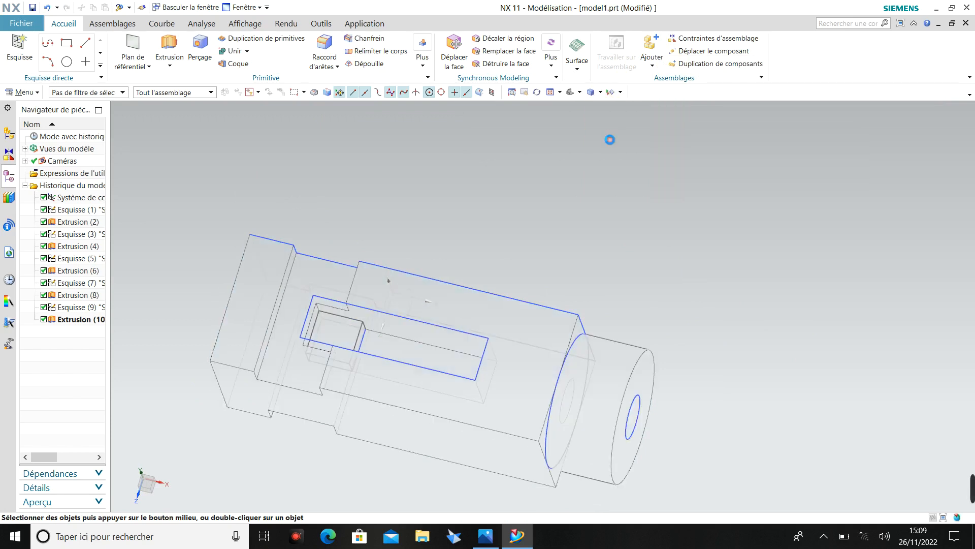
middle_click_drag(600, 204, 537, 205)
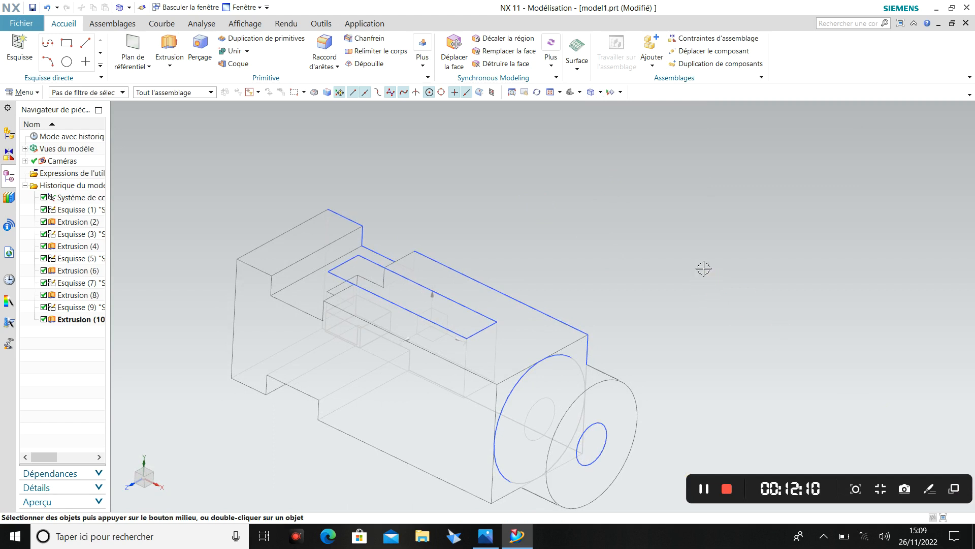
left_click(601, 92)
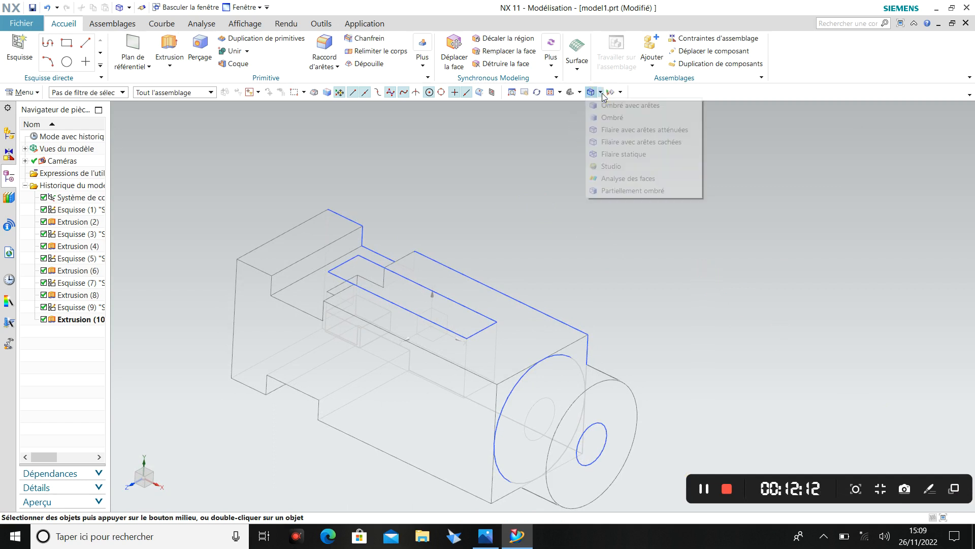
left_click(610, 105)
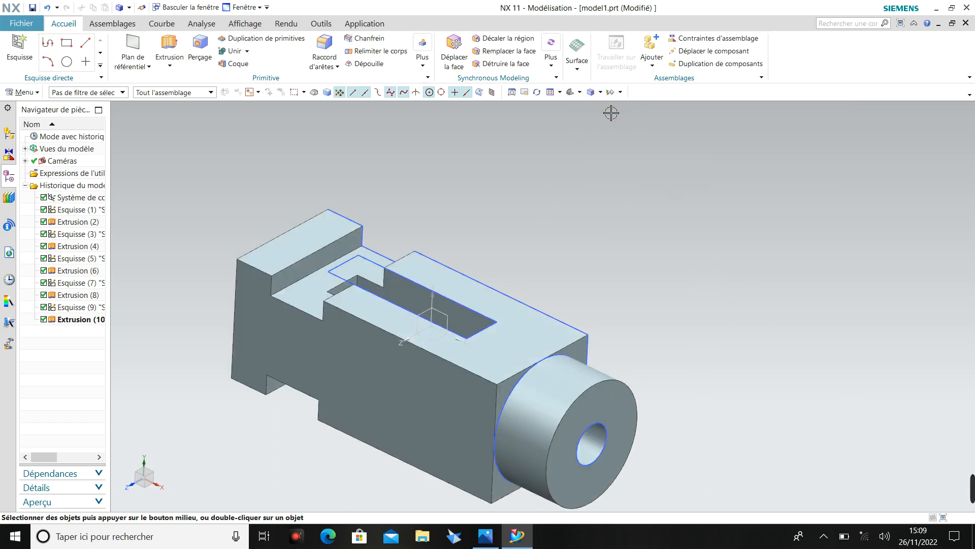